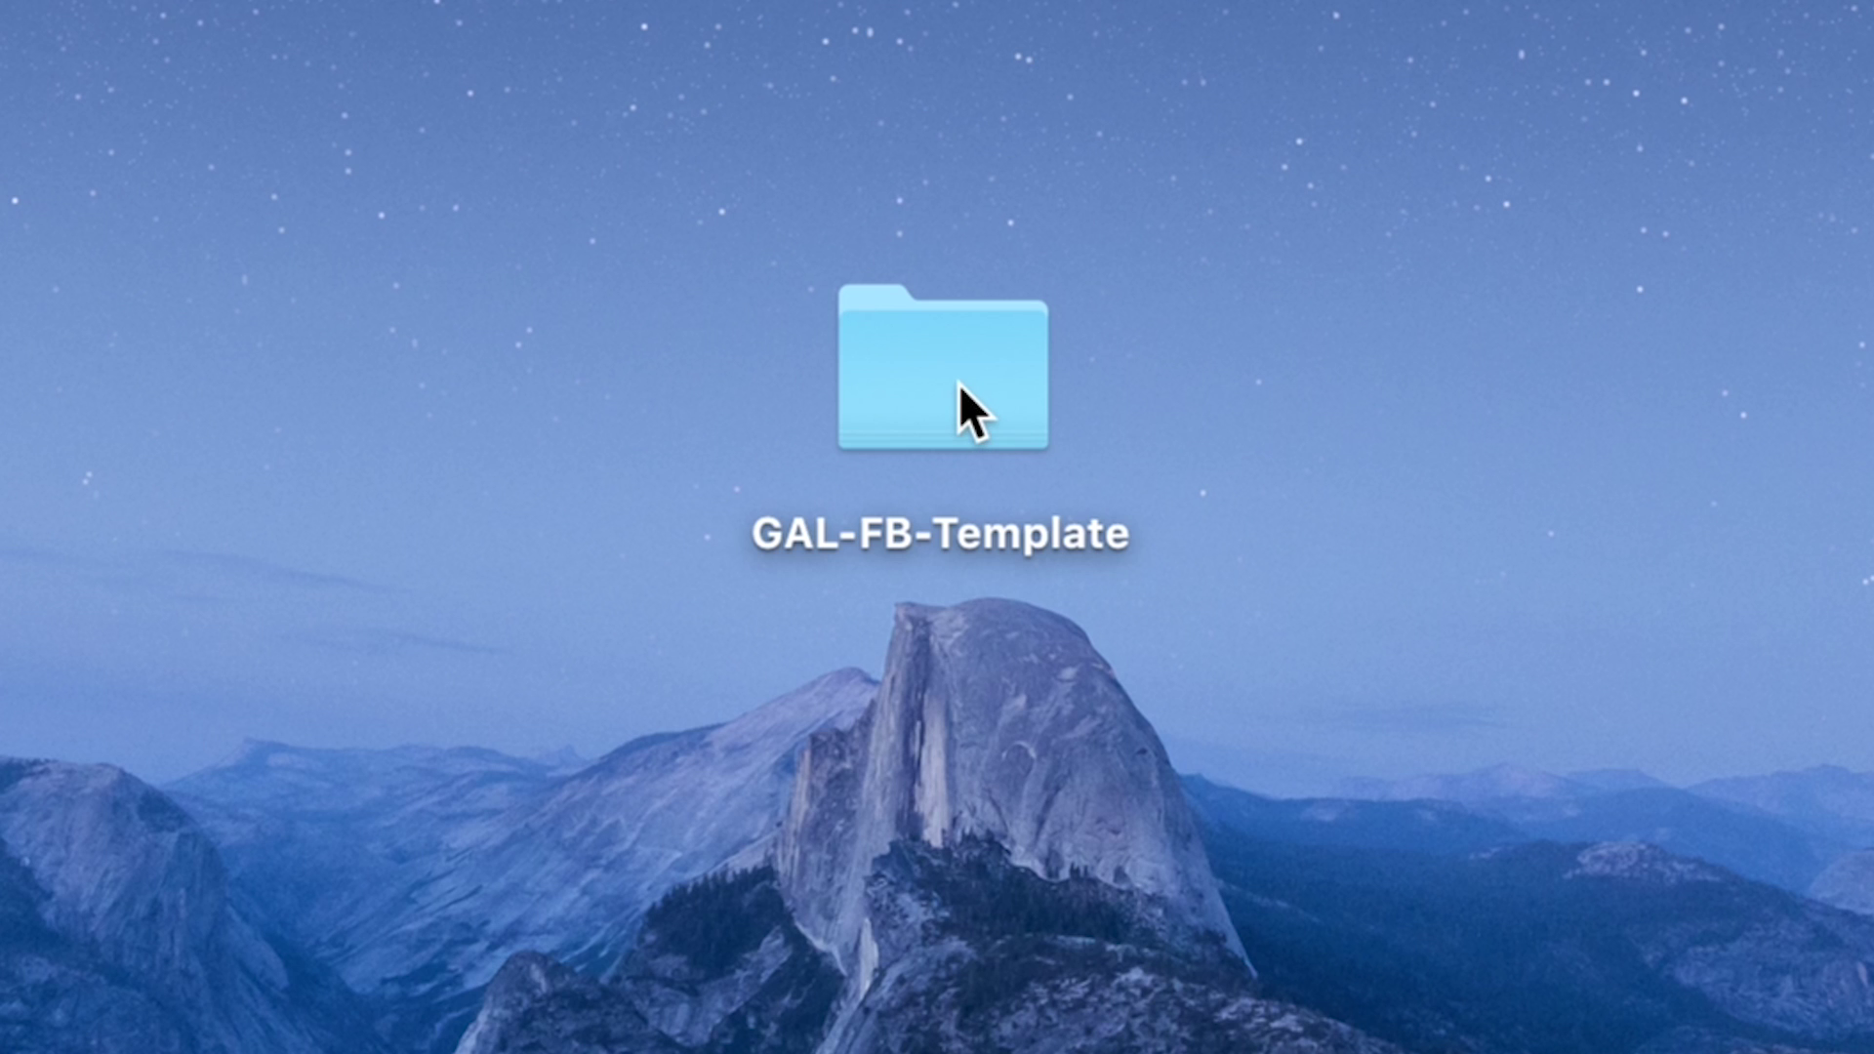
Visit the Futura T Bold font page from the 01. Install-Font note, then open GAL-FB-COVER-TEMPLATE.aep.
{"action": "left_click", "coordinate": [958, 384]}
{"action": "double_click", "coordinate": [958, 384]}
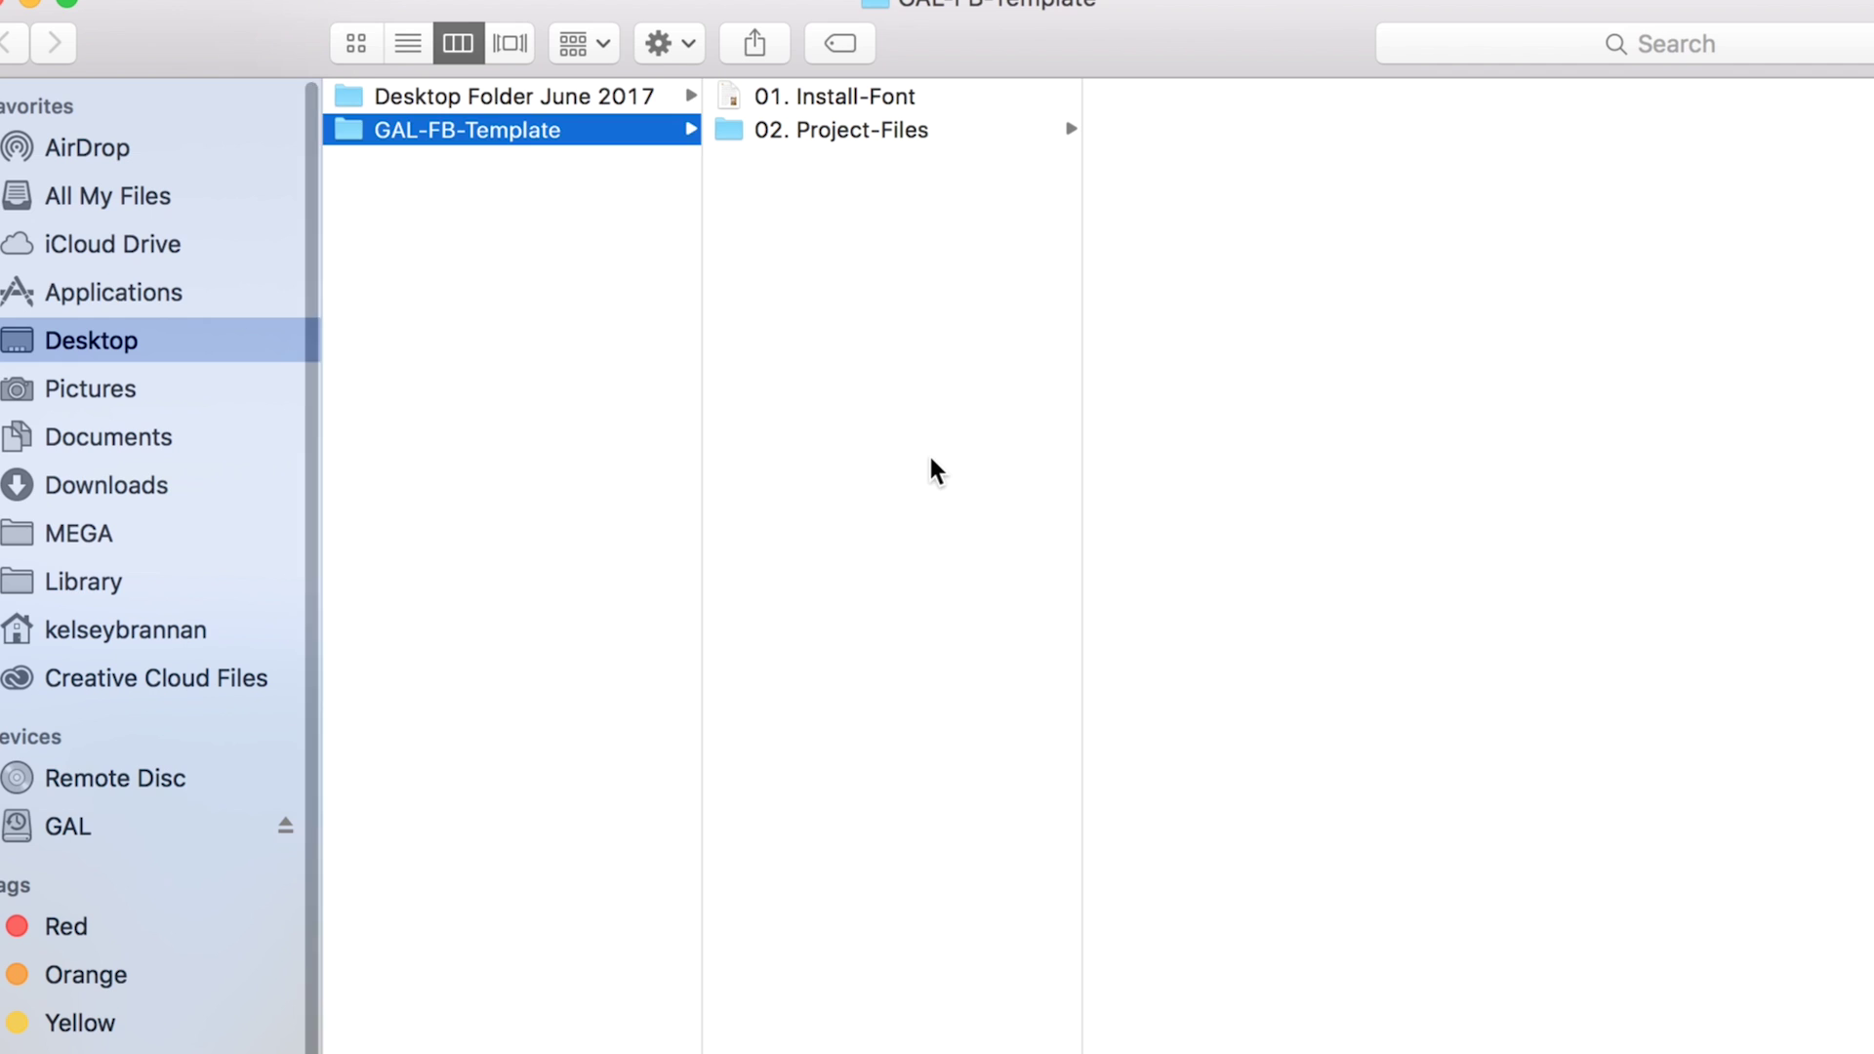
{"action": "left_click", "coordinate": [826, 96]}
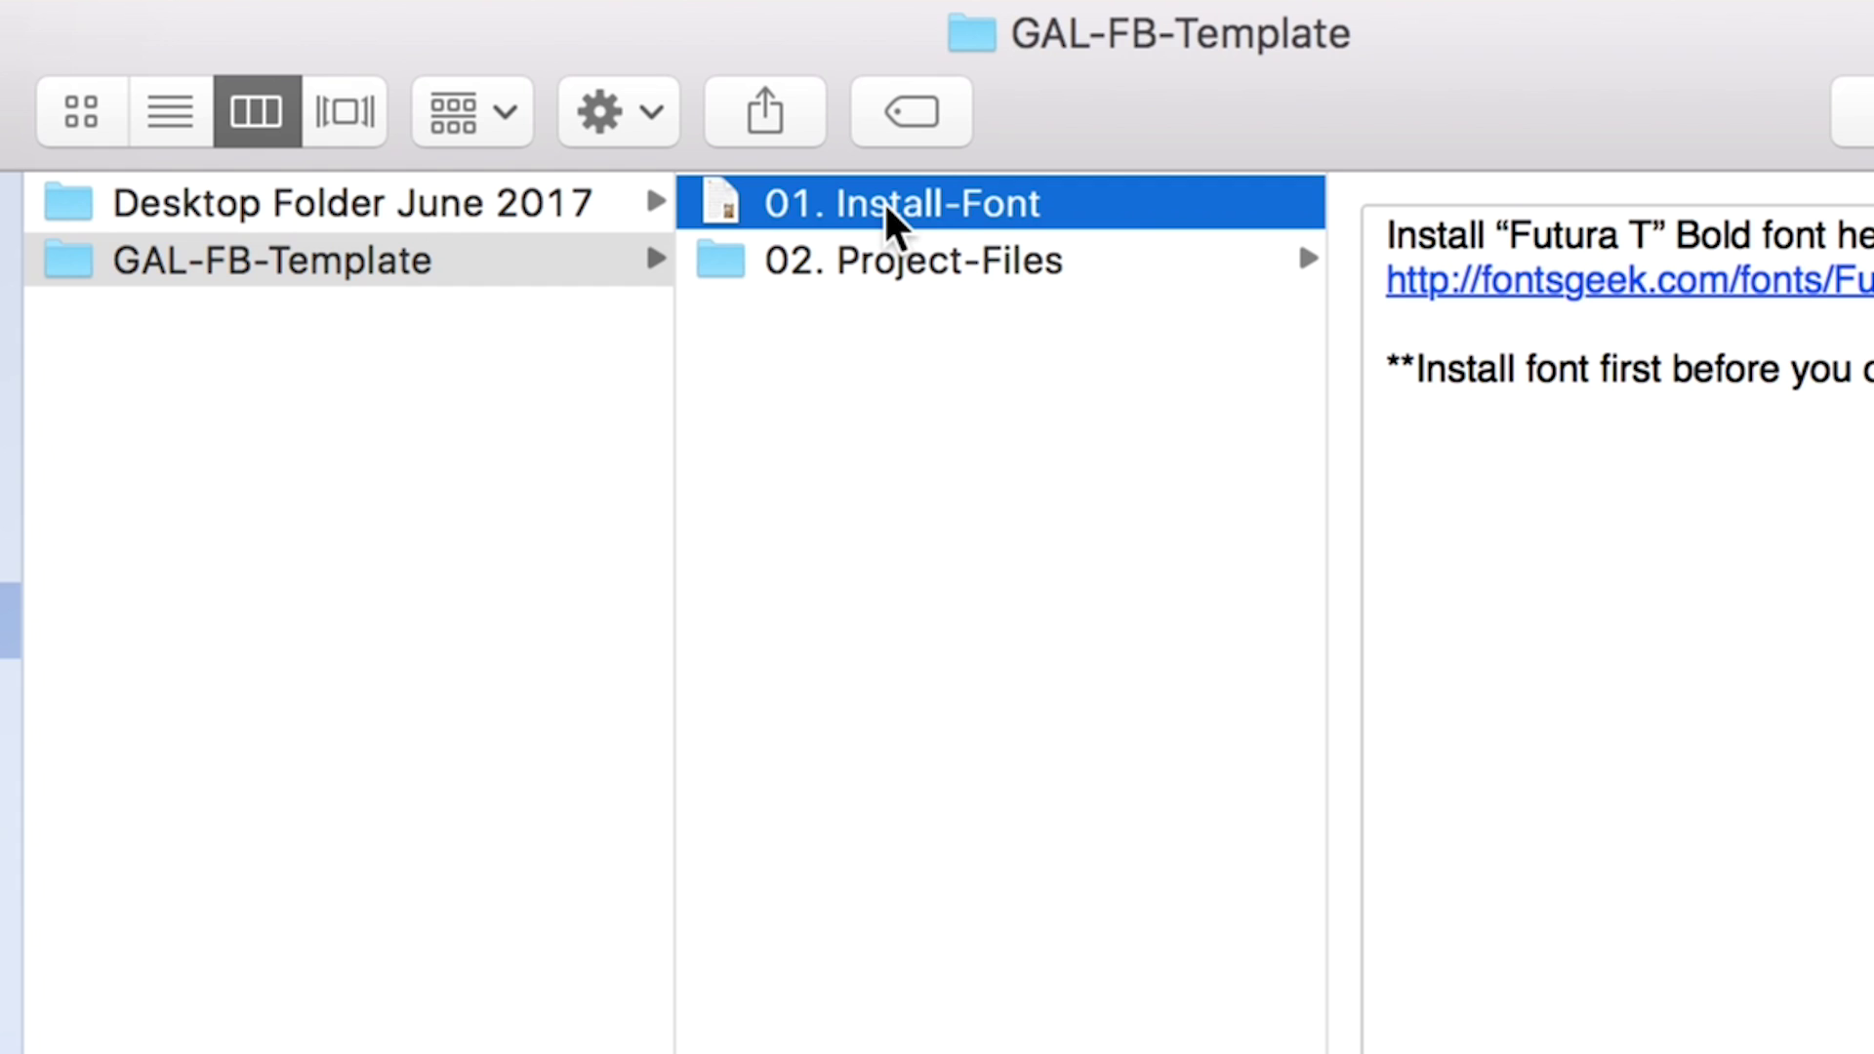
{"action": "double_click", "coordinate": [886, 207]}
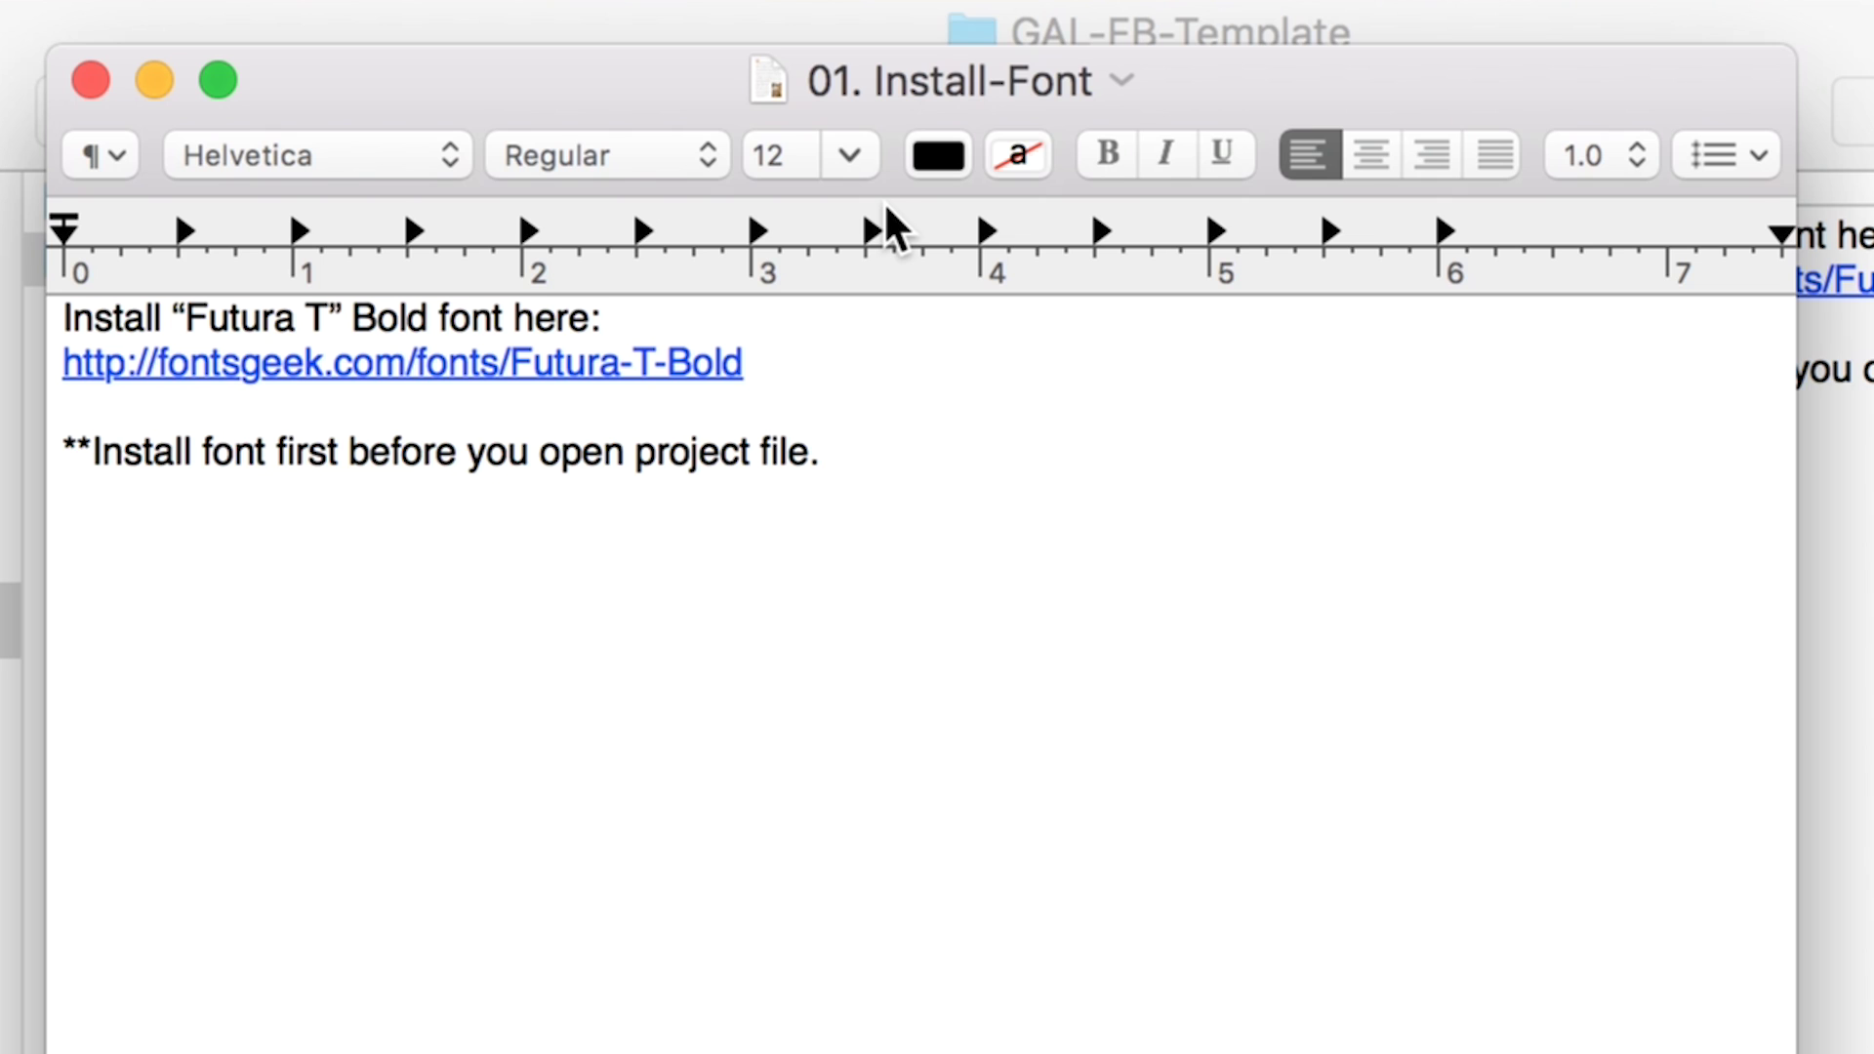
{"action": "left_click", "coordinate": [639, 369]}
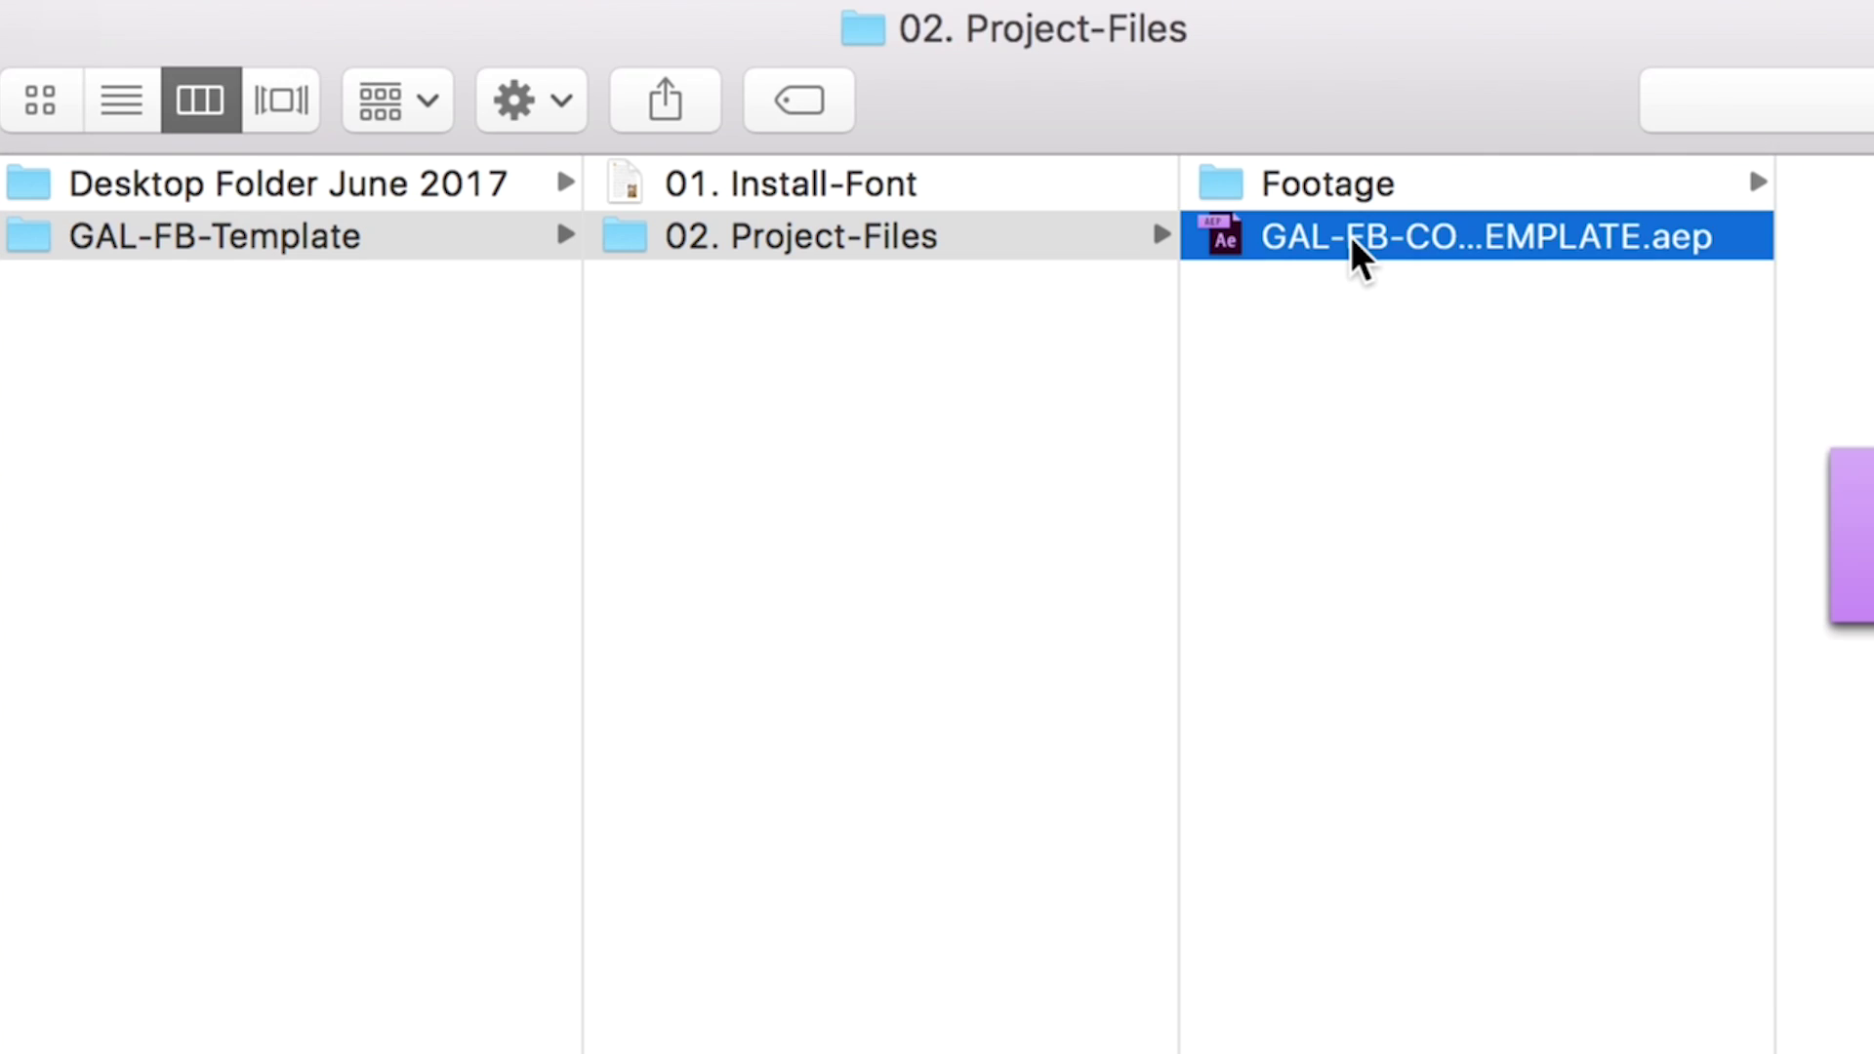
{"action": "double_click", "coordinate": [1350, 236]}
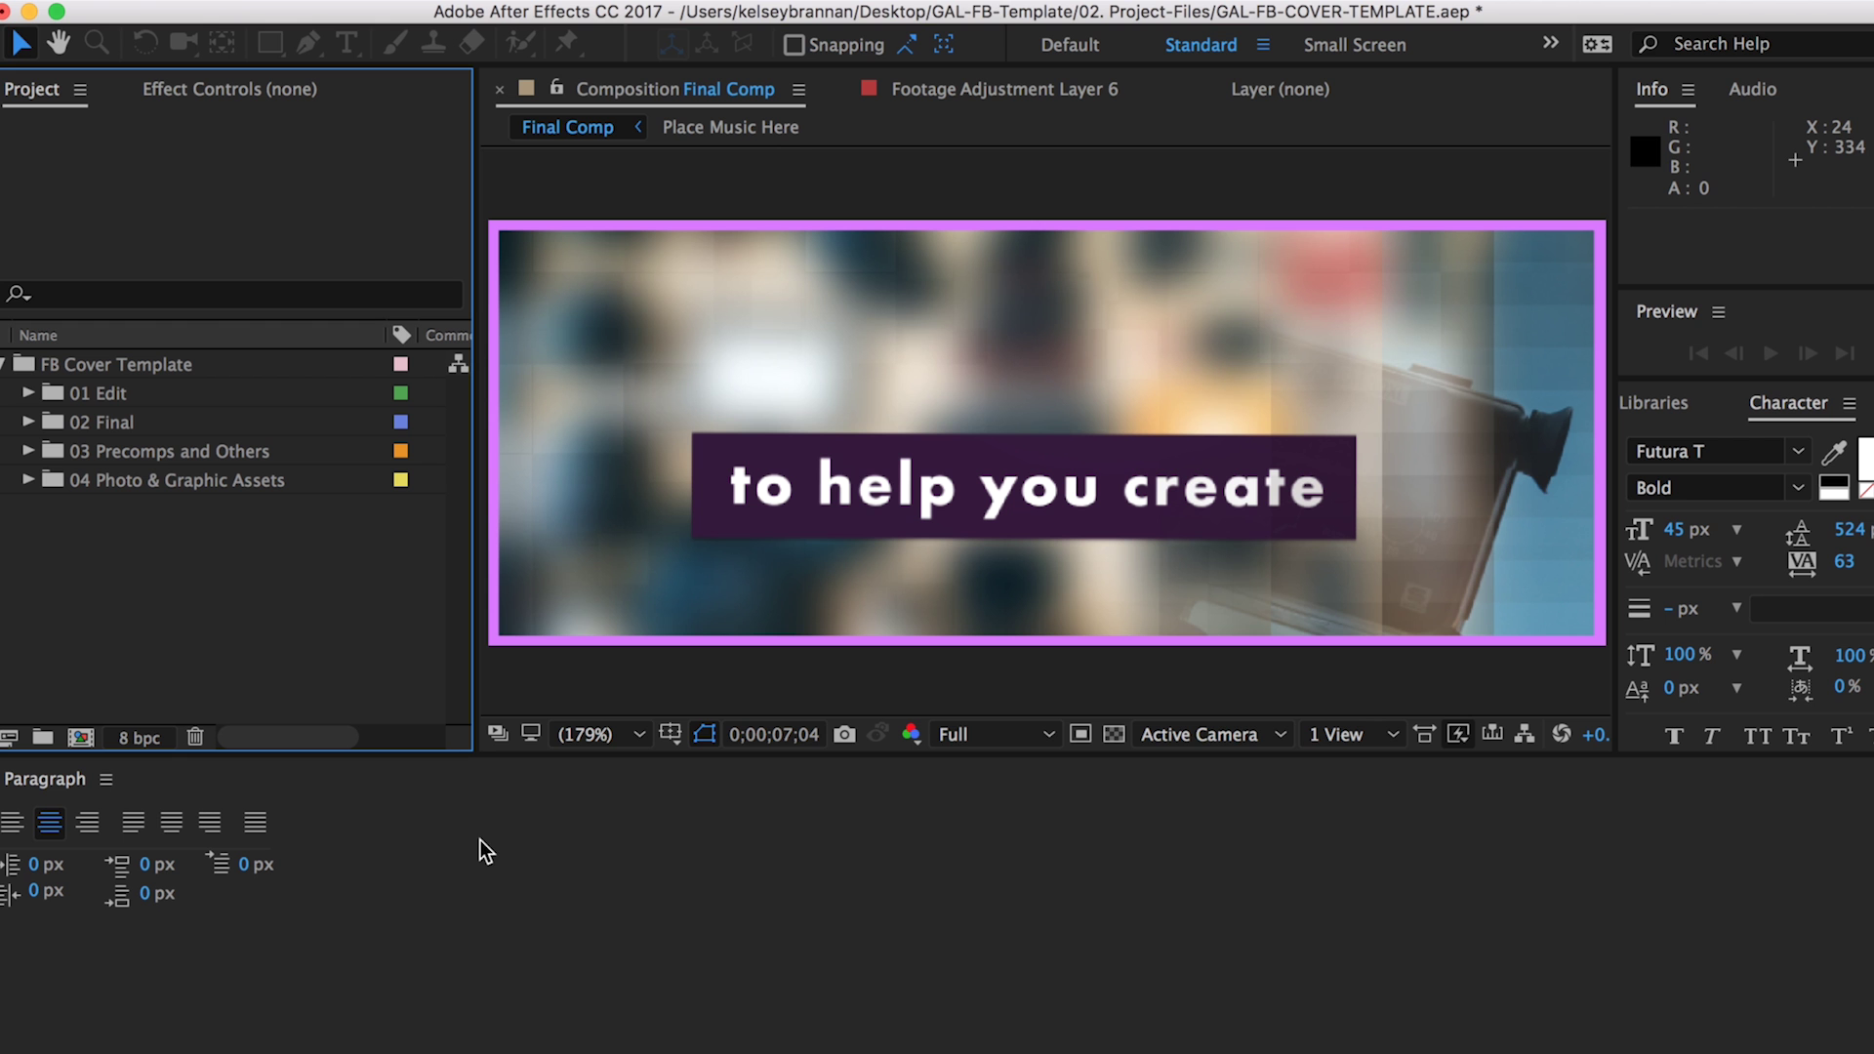
Review the four numbered project folders, expand 02 Final and open Final Comp.
{"action": "left_click", "coordinate": [36, 371]}
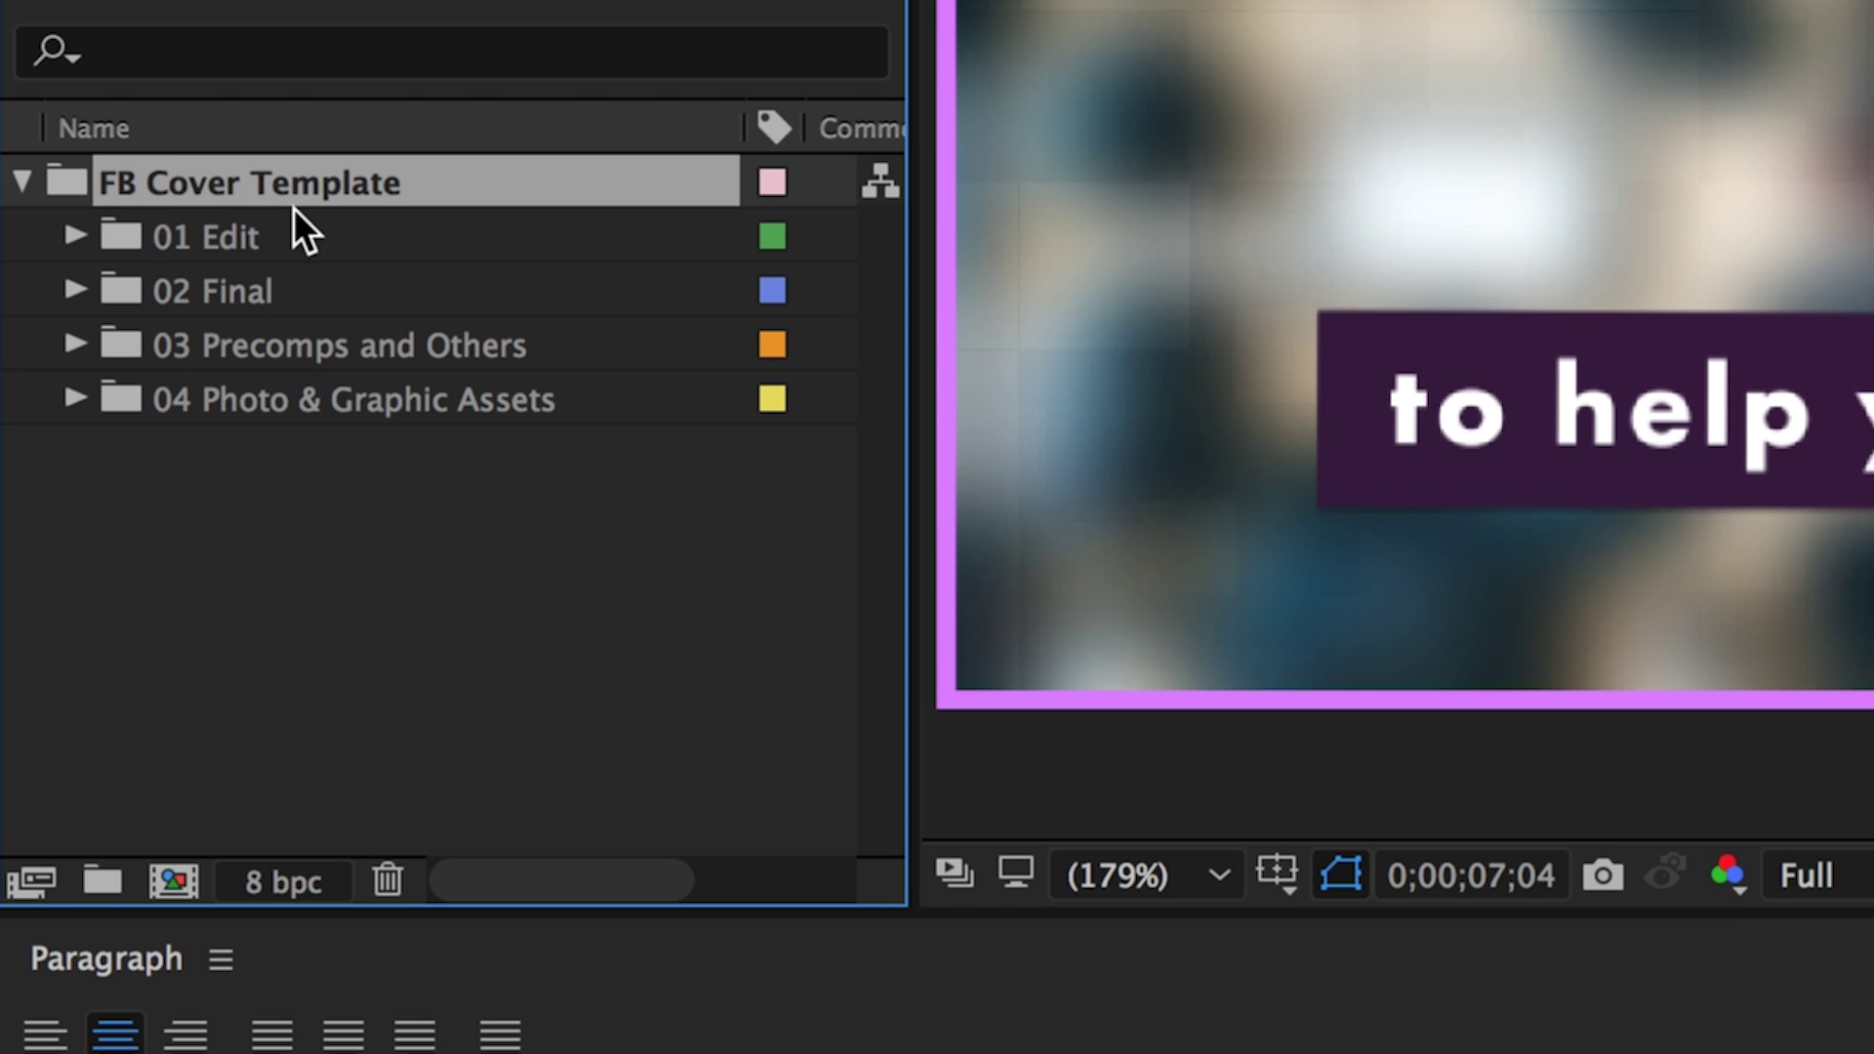
{"action": "left_click", "coordinate": [260, 240]}
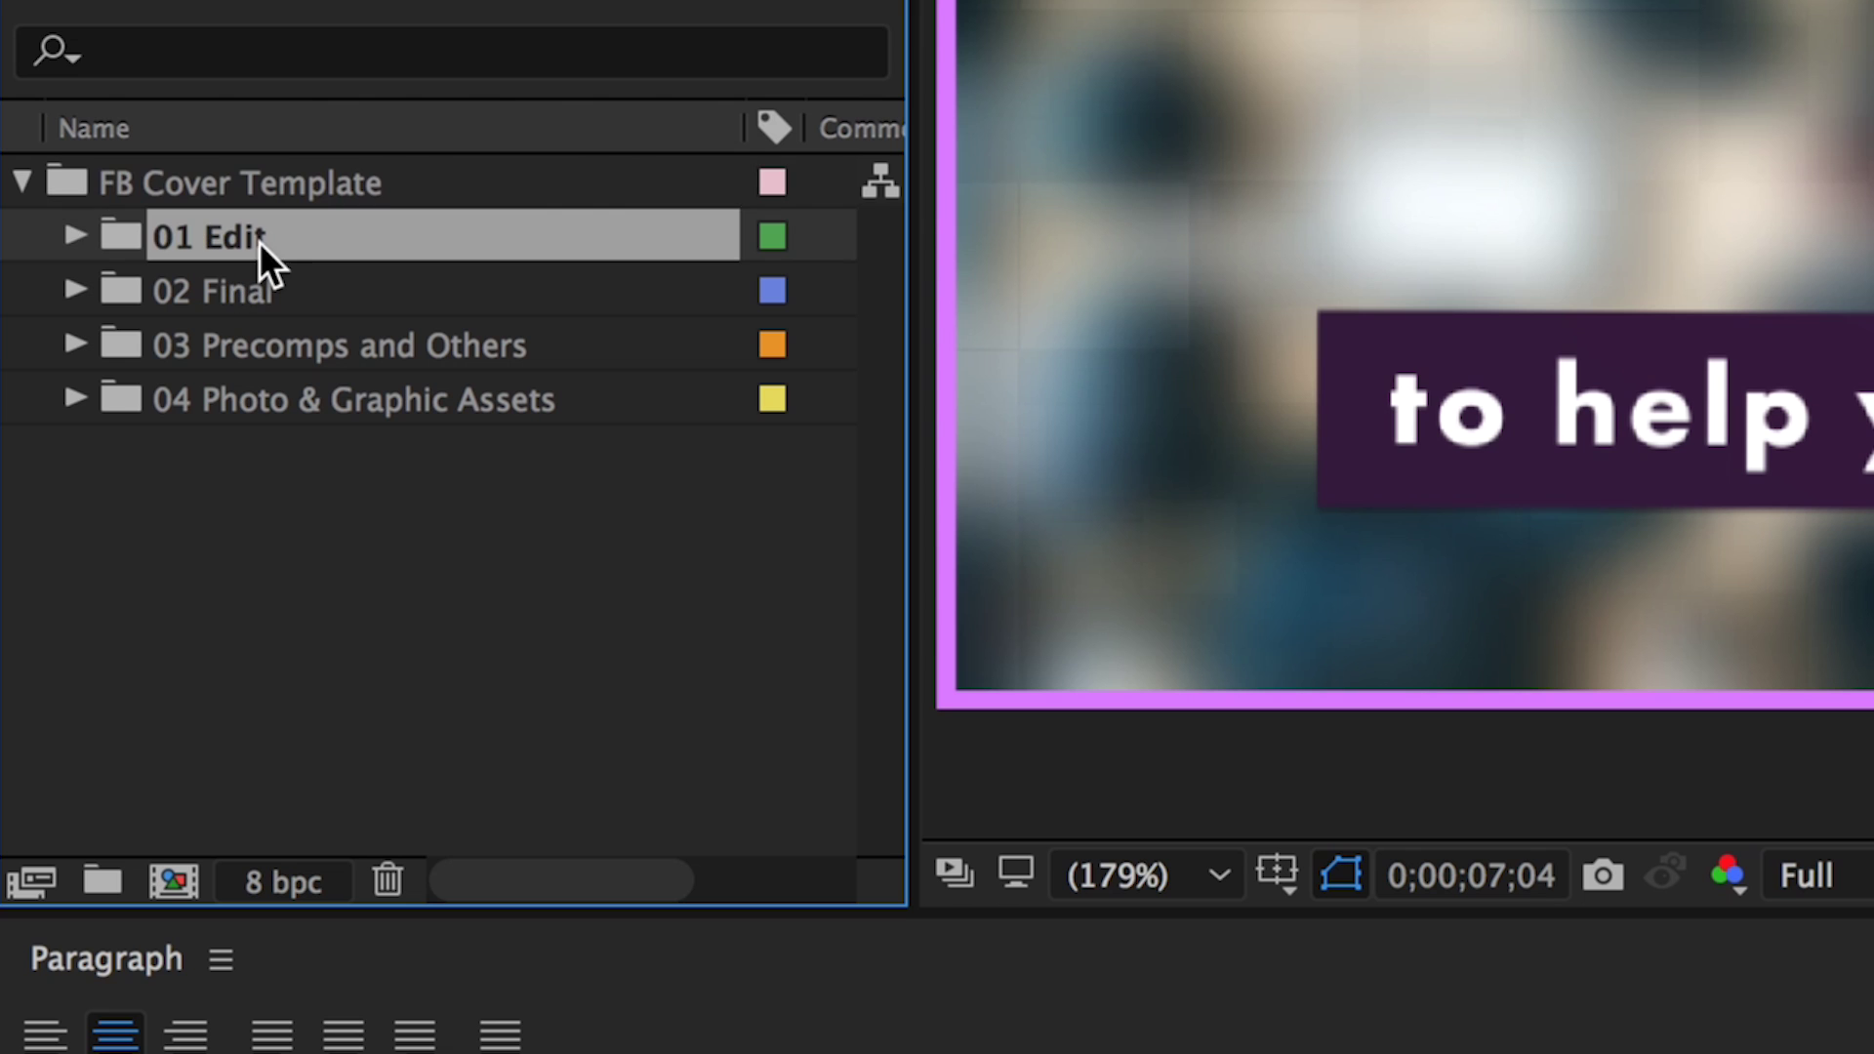
{"action": "left_click", "coordinate": [399, 293]}
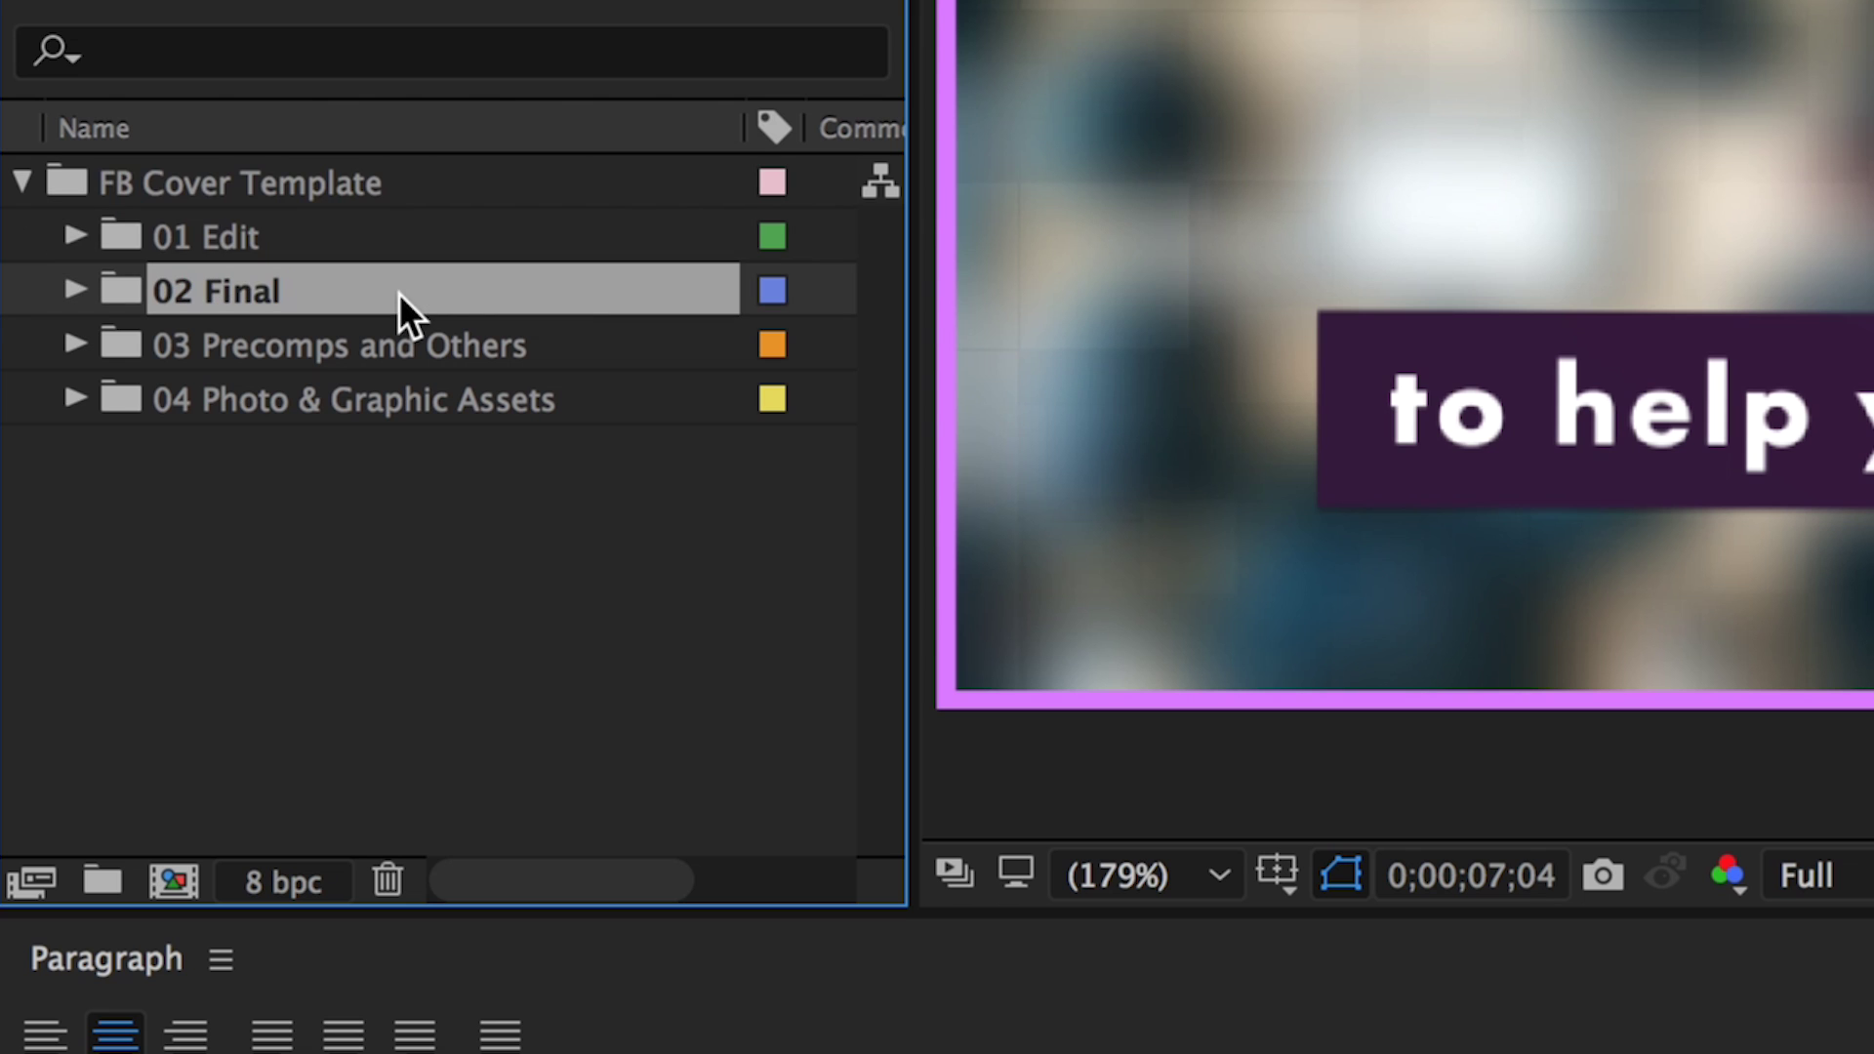
{"action": "left_click", "coordinate": [524, 348]}
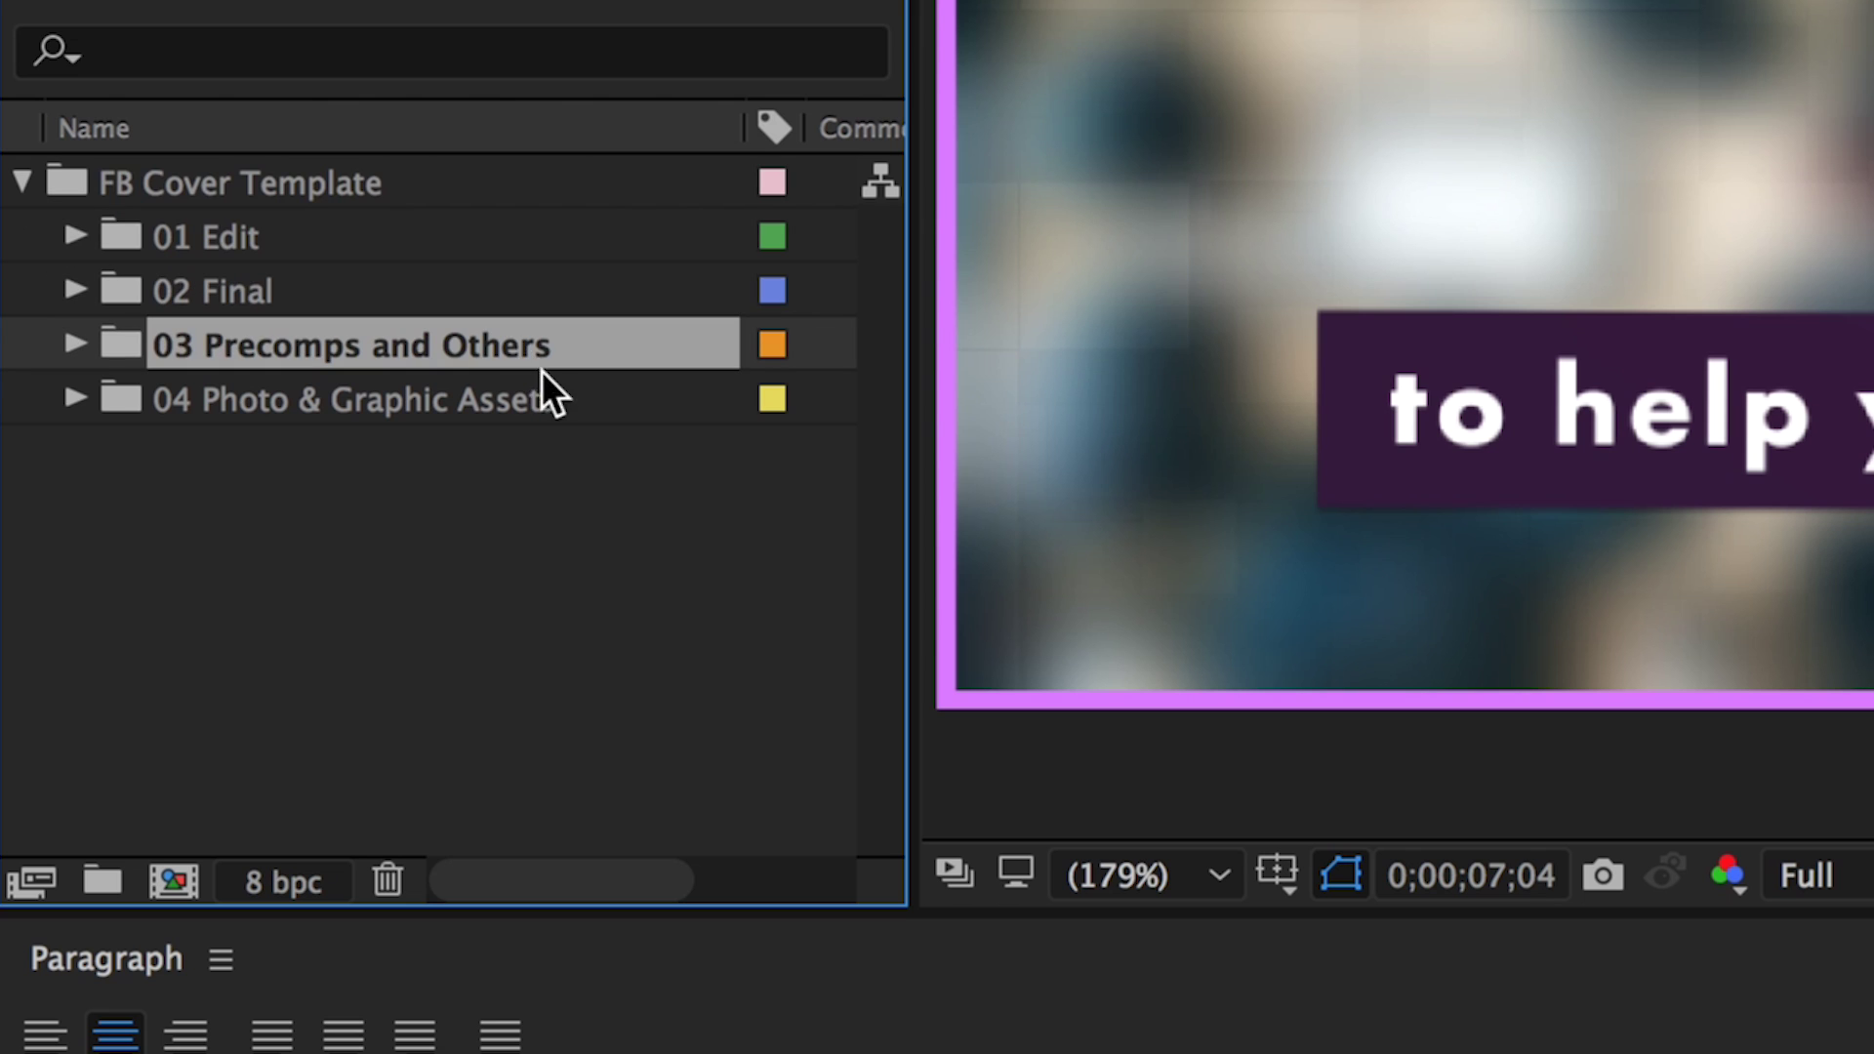
{"action": "left_click", "coordinate": [565, 404]}
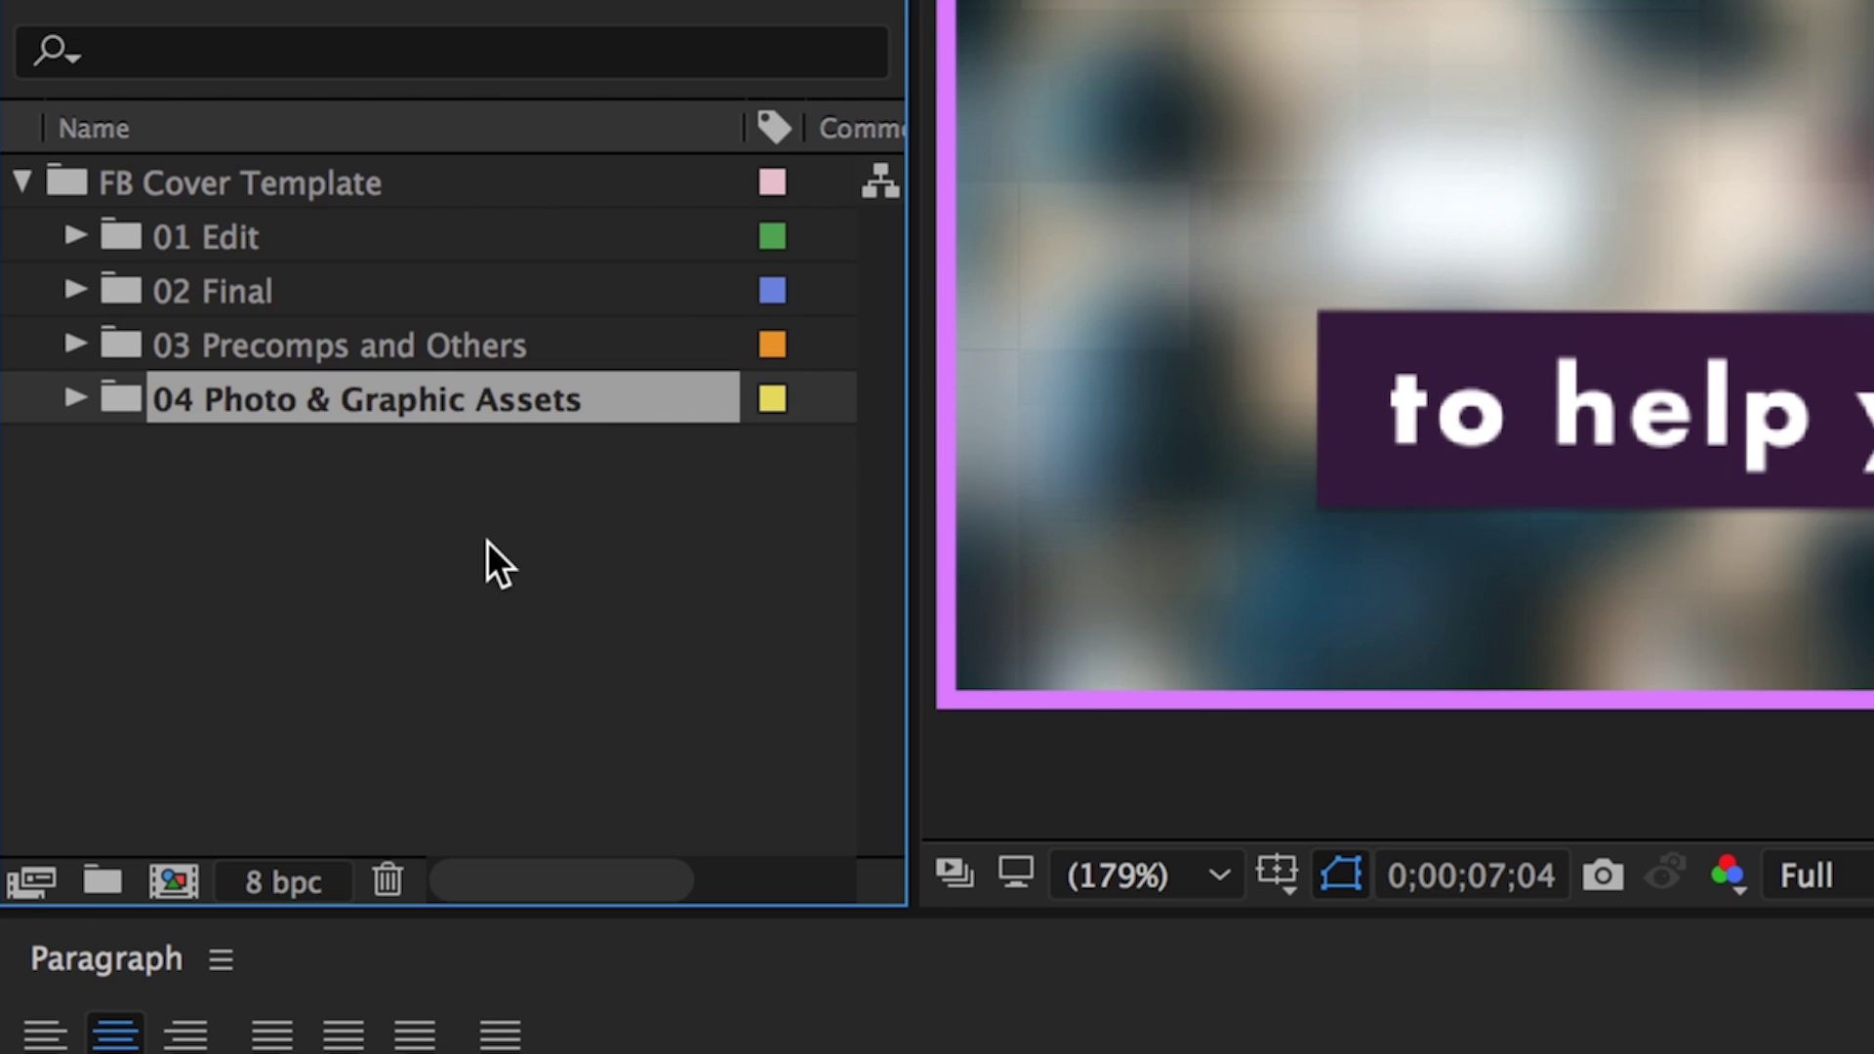
{"action": "left_click", "coordinate": [69, 290]}
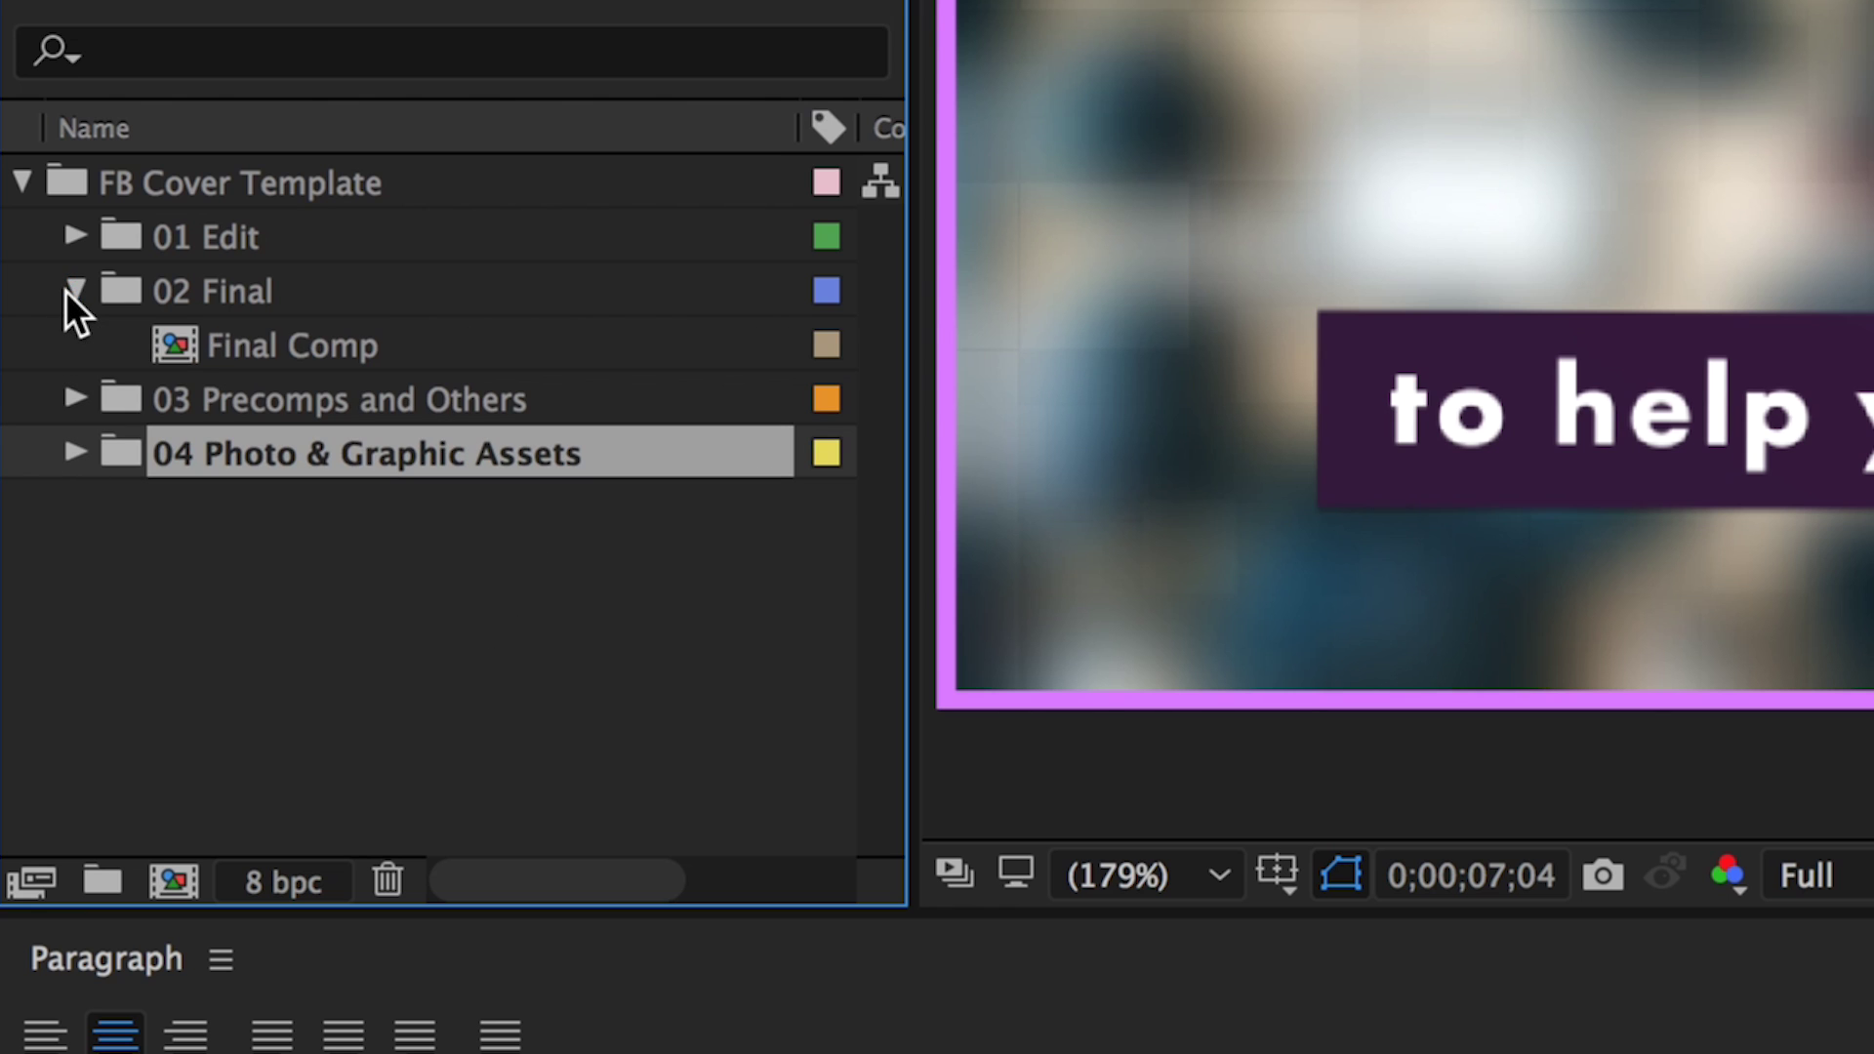
{"action": "double_click", "coordinate": [168, 359]}
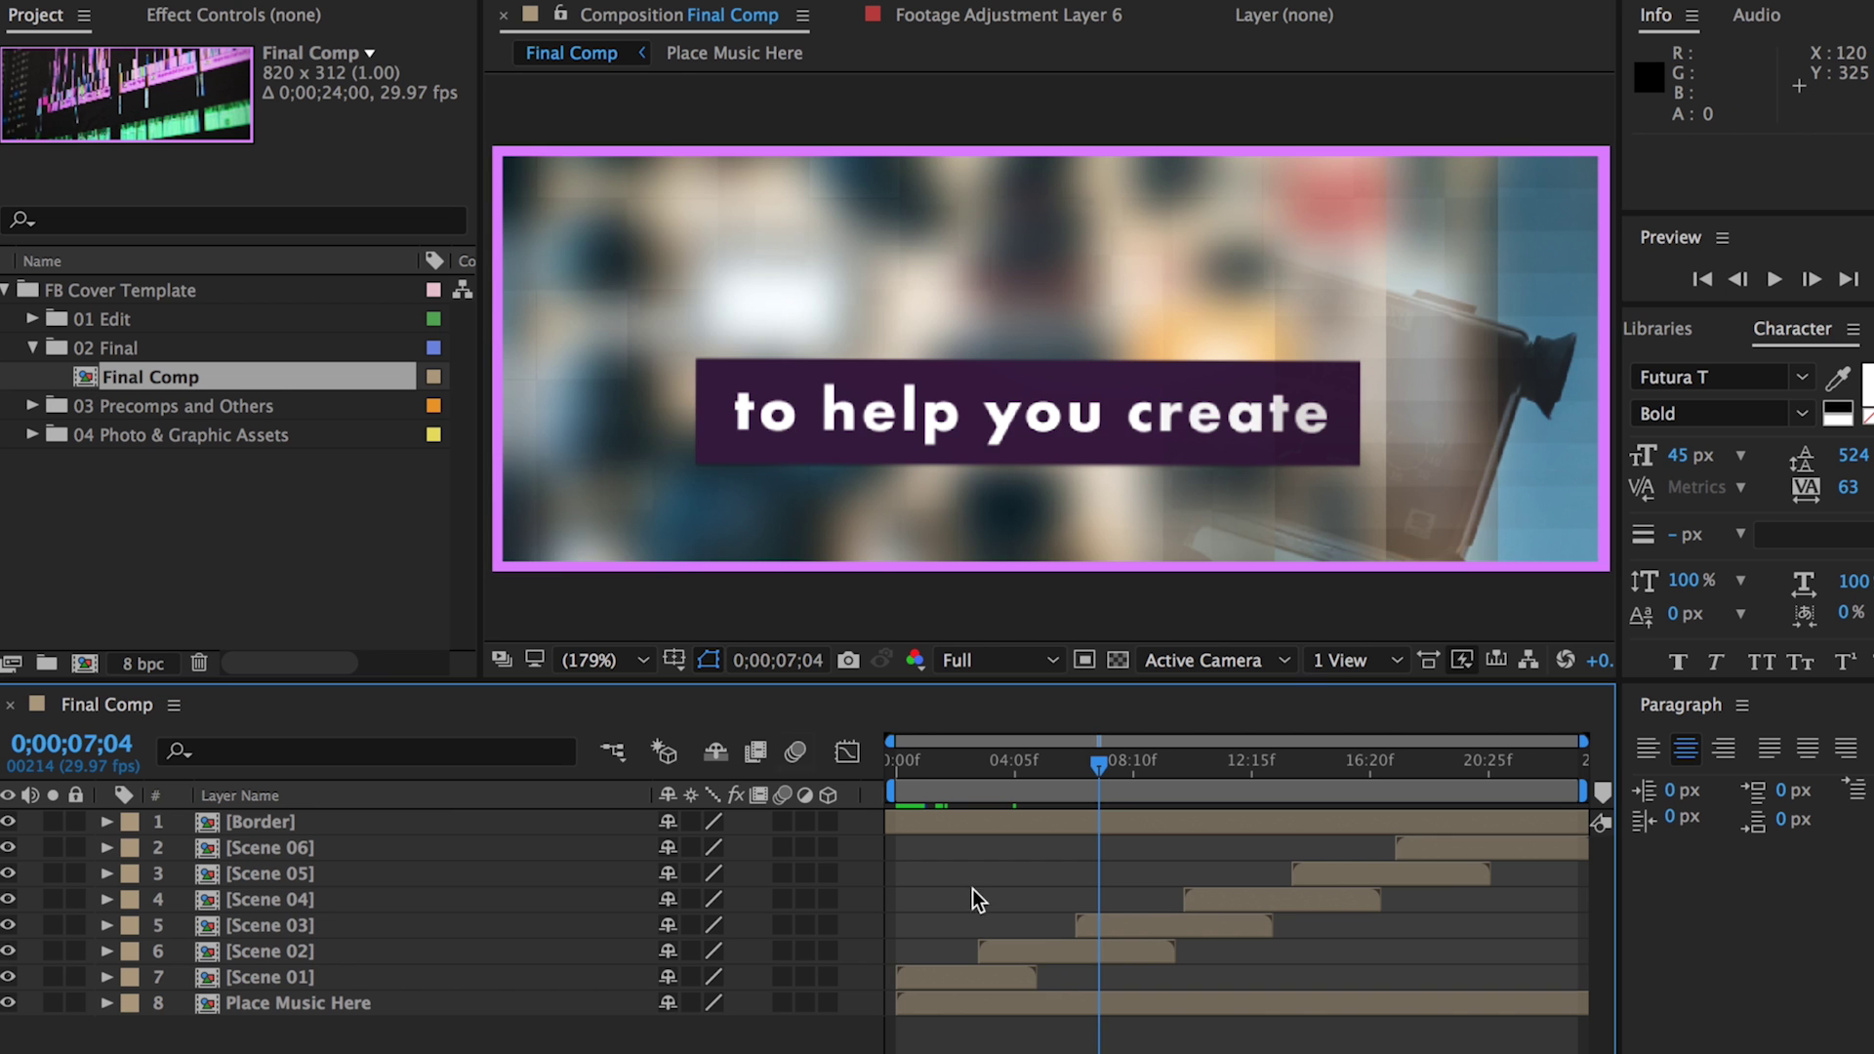
Preview Final Comp and check its settings: 820 x 312, 29.97 fps, 24 seconds.
{"action": "key", "text": "space"}
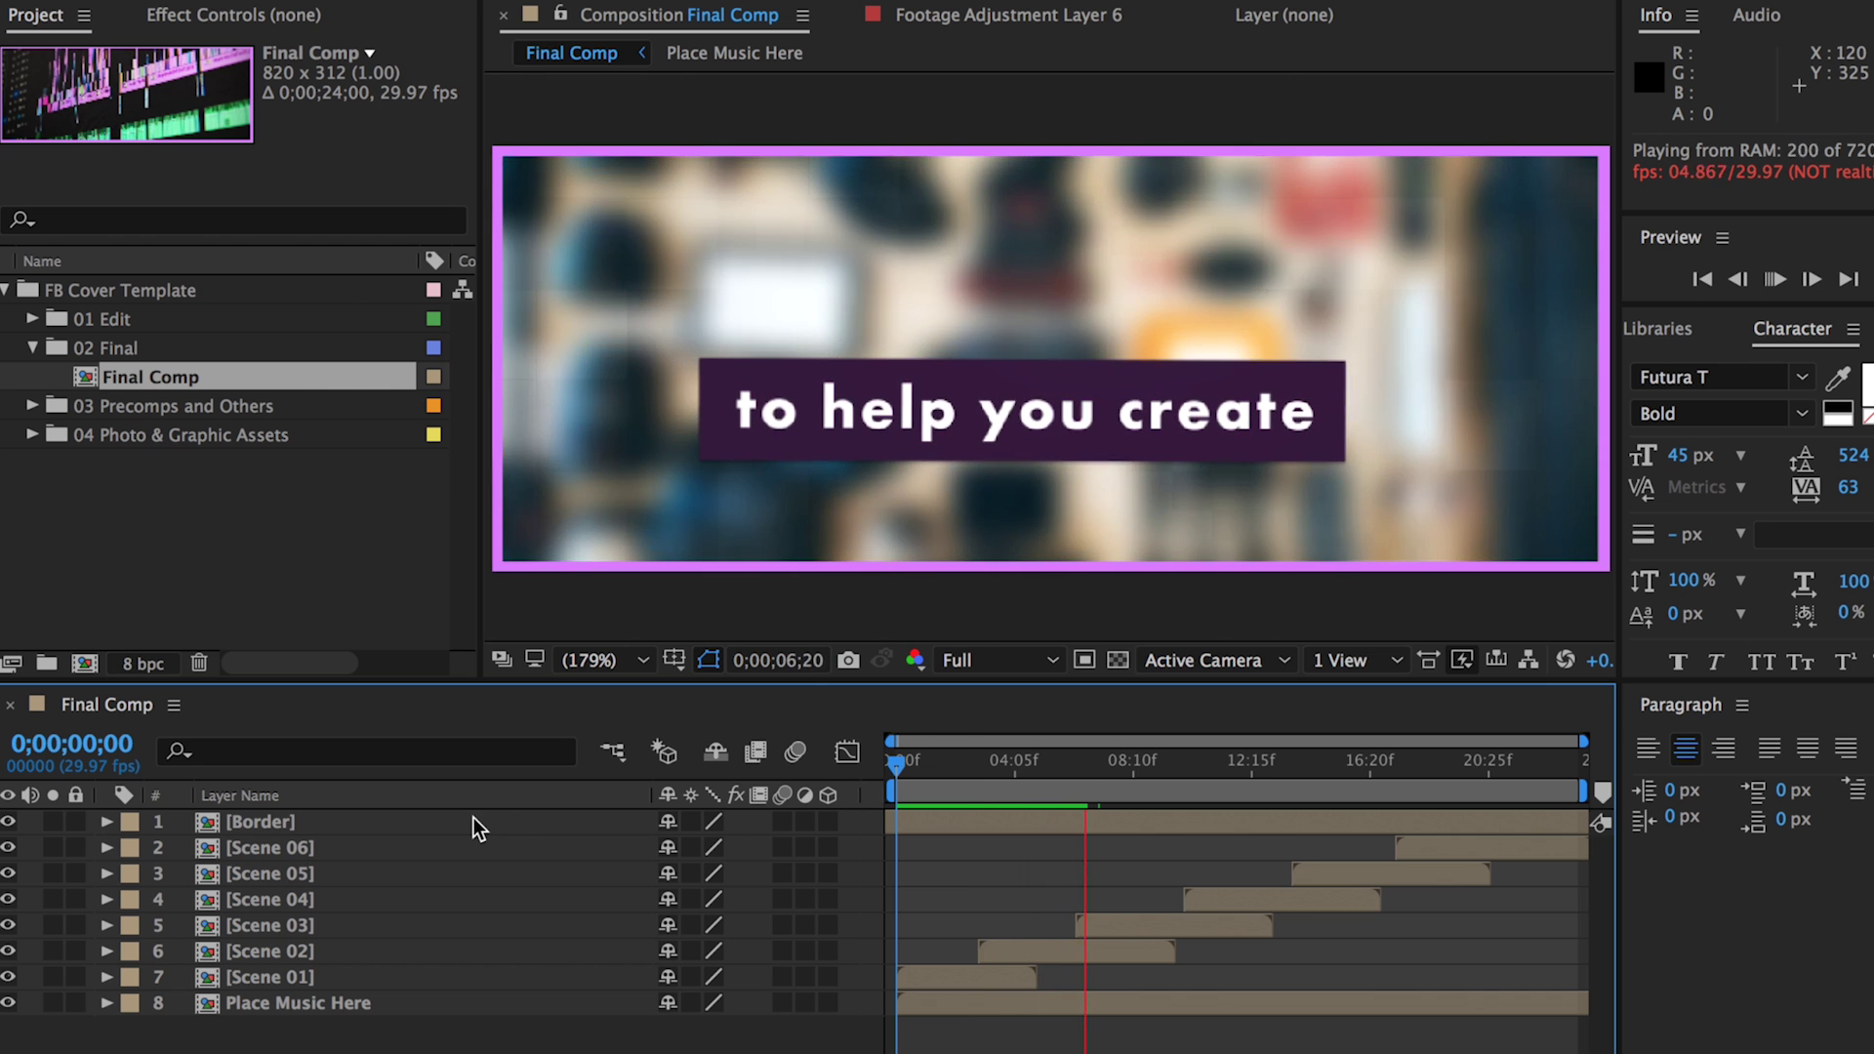
{"action": "key", "text": "space"}
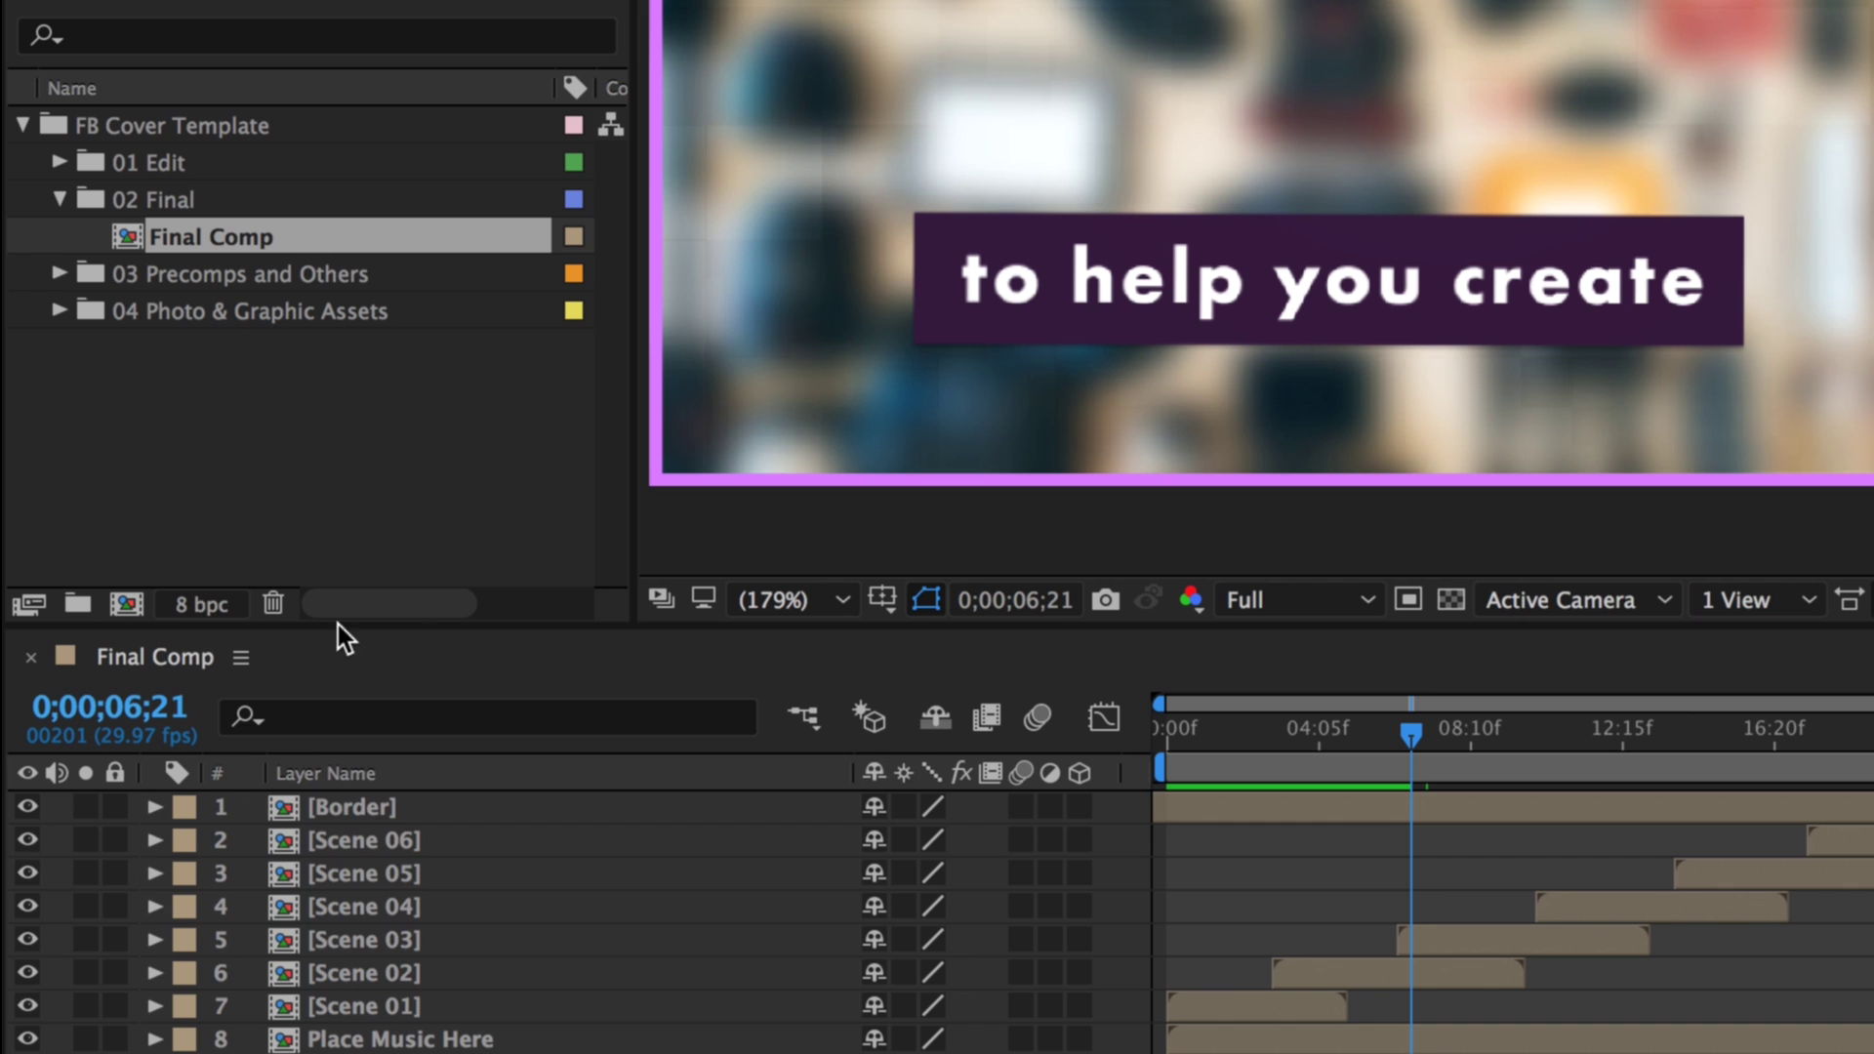
{"action": "right_click", "coordinate": [166, 672]}
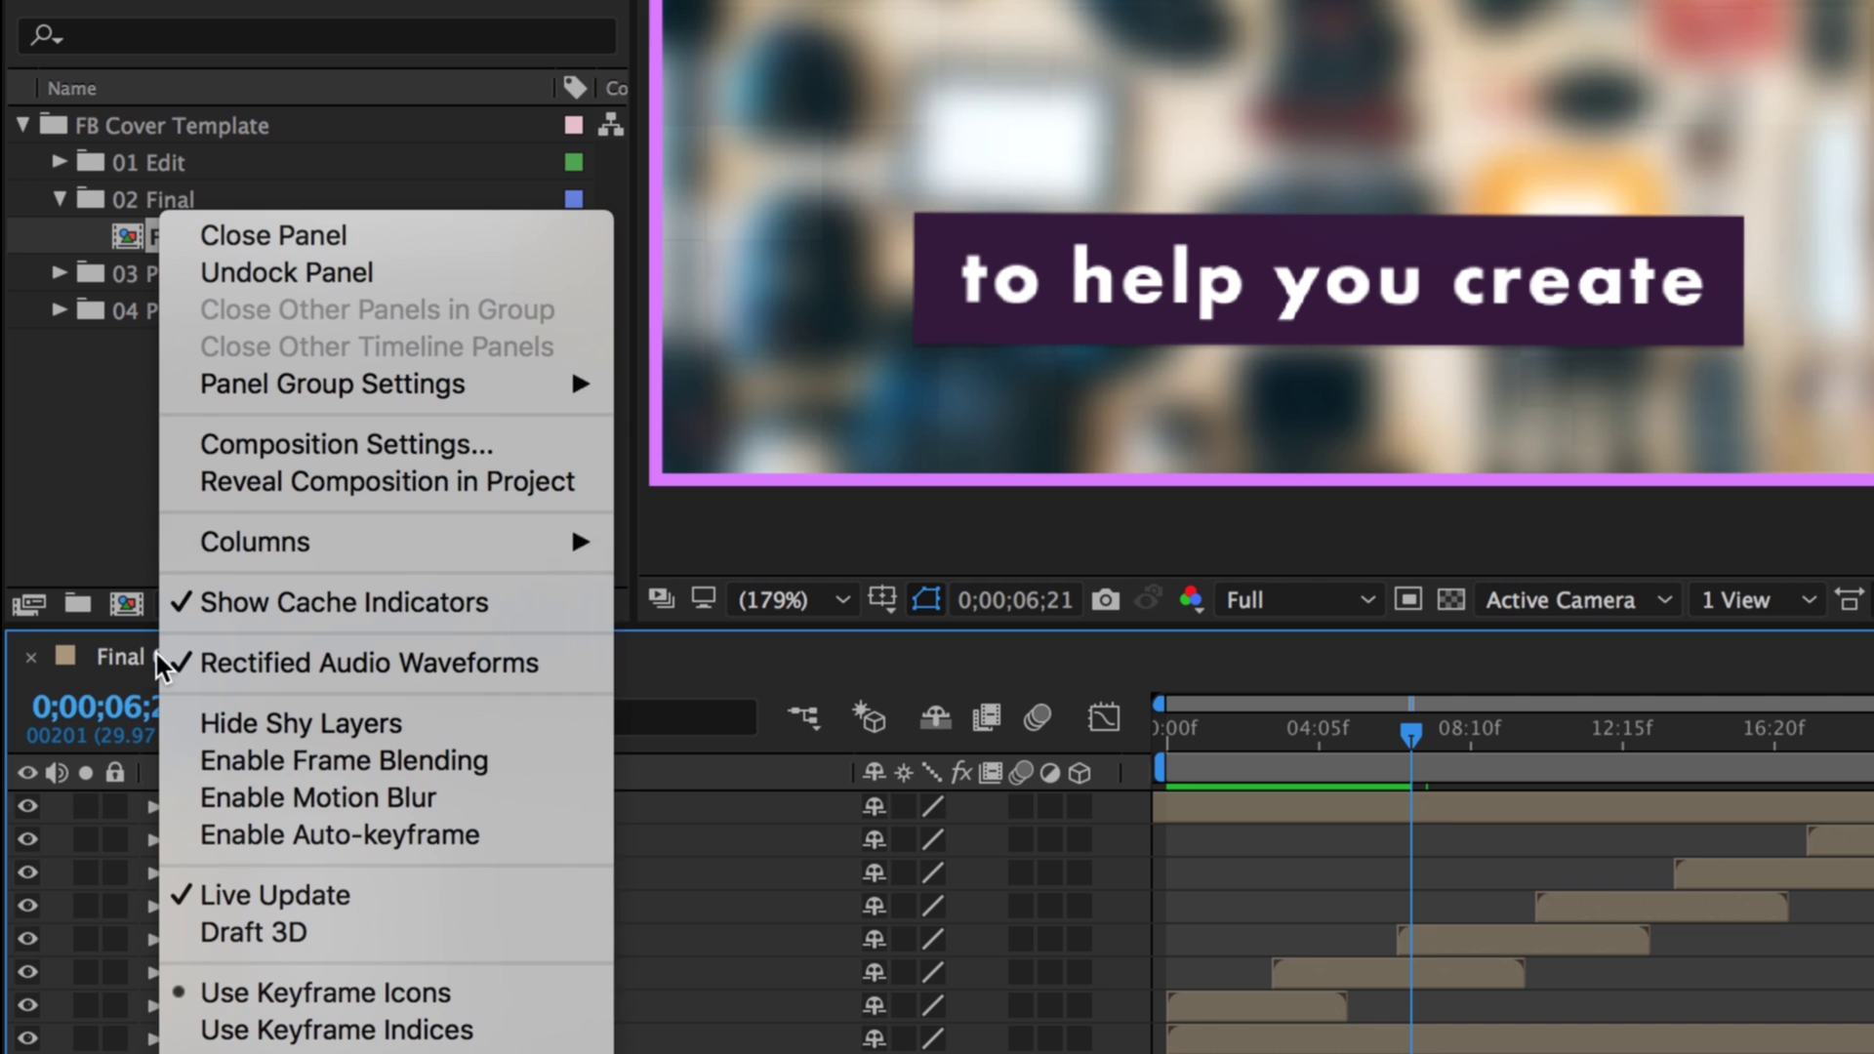
{"action": "left_click", "coordinate": [275, 444]}
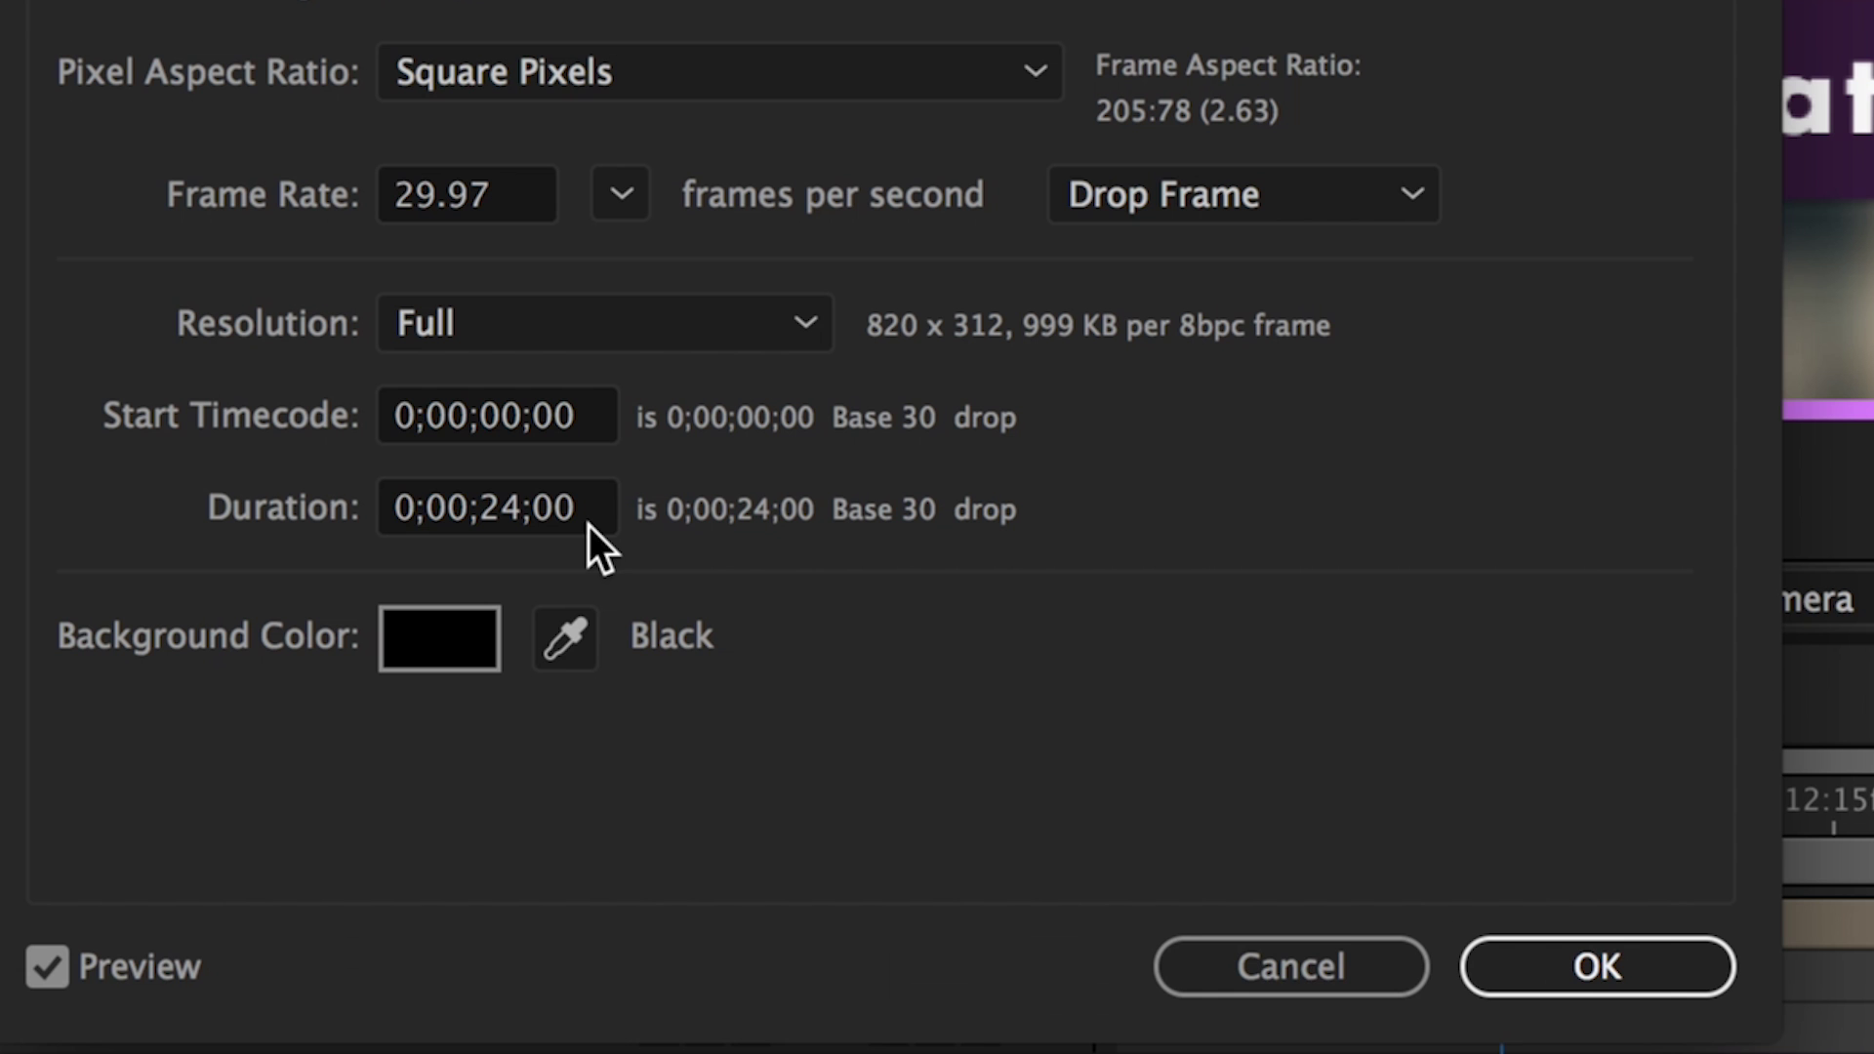
{"action": "left_click", "coordinate": [1345, 964]}
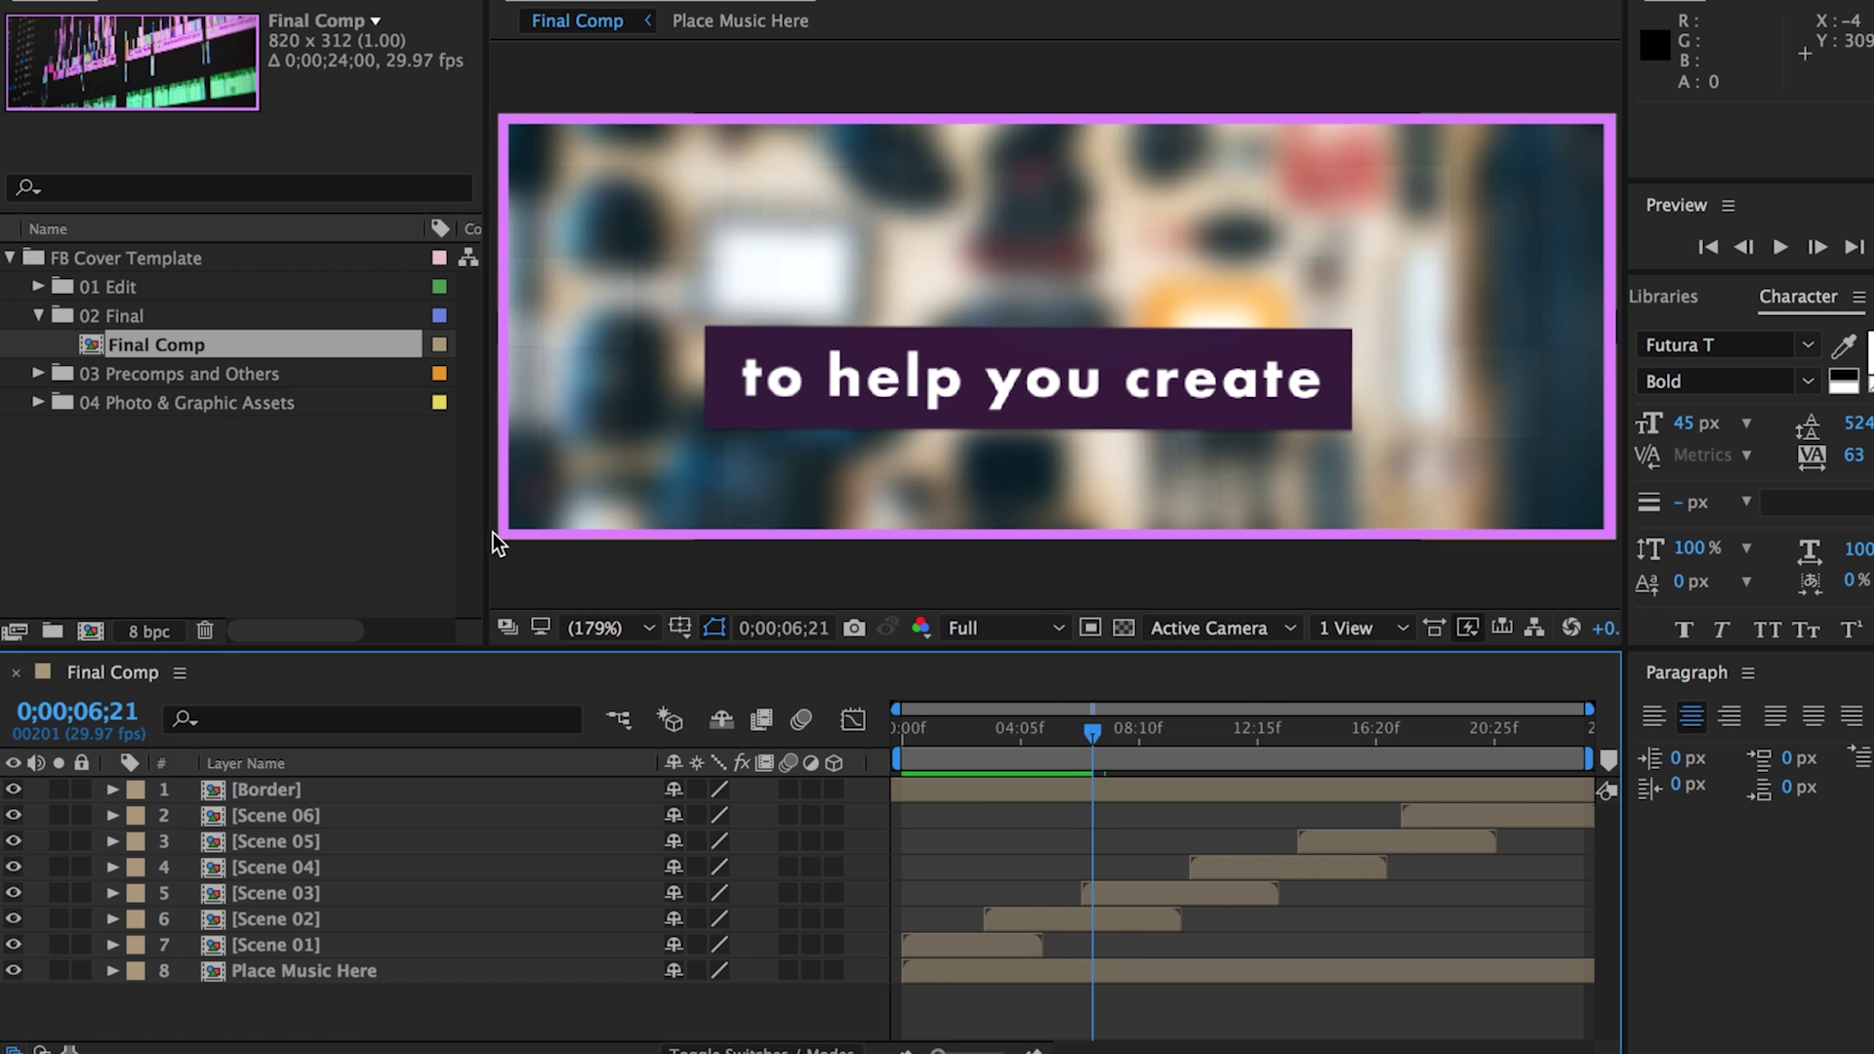
Recolour the Border precomp's Shape Layer 1 fill from pink to deep blue 1E3BE2.
{"action": "left_click", "coordinate": [262, 799]}
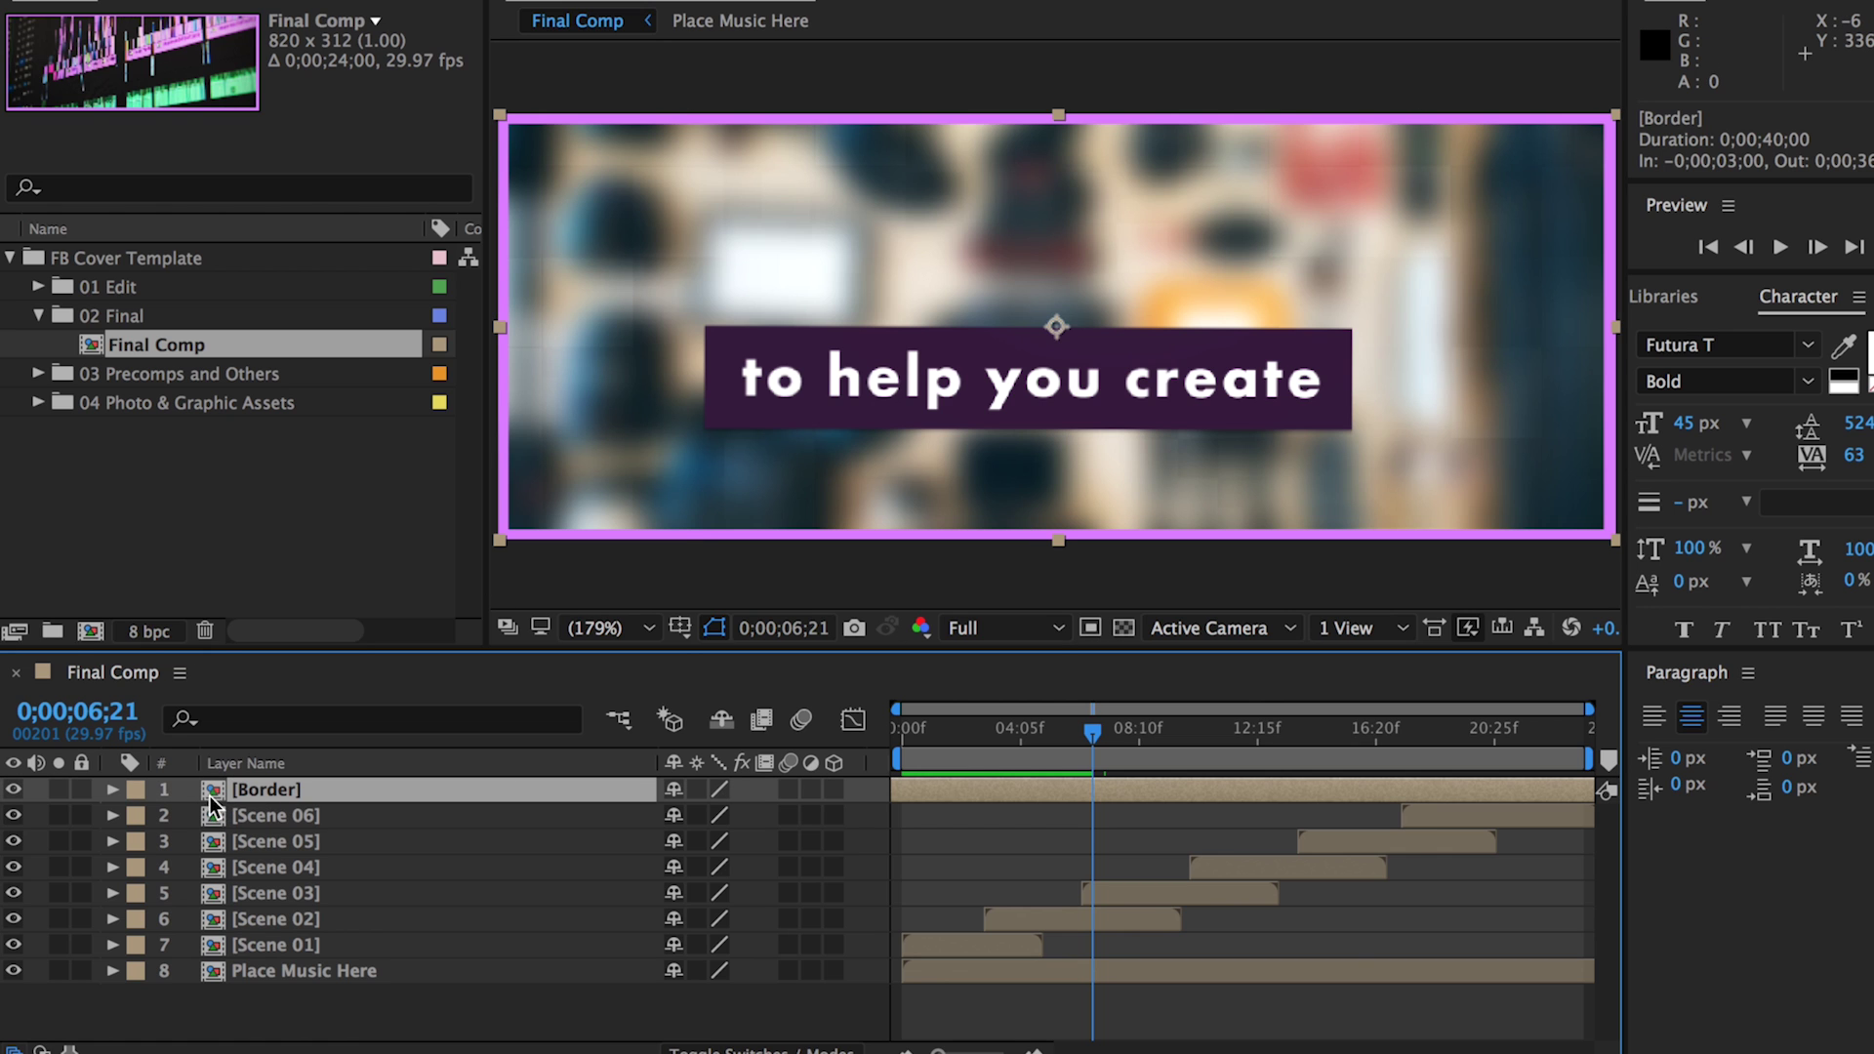
{"action": "double_click", "coordinate": [212, 800]}
{"action": "left_click", "coordinate": [264, 798]}
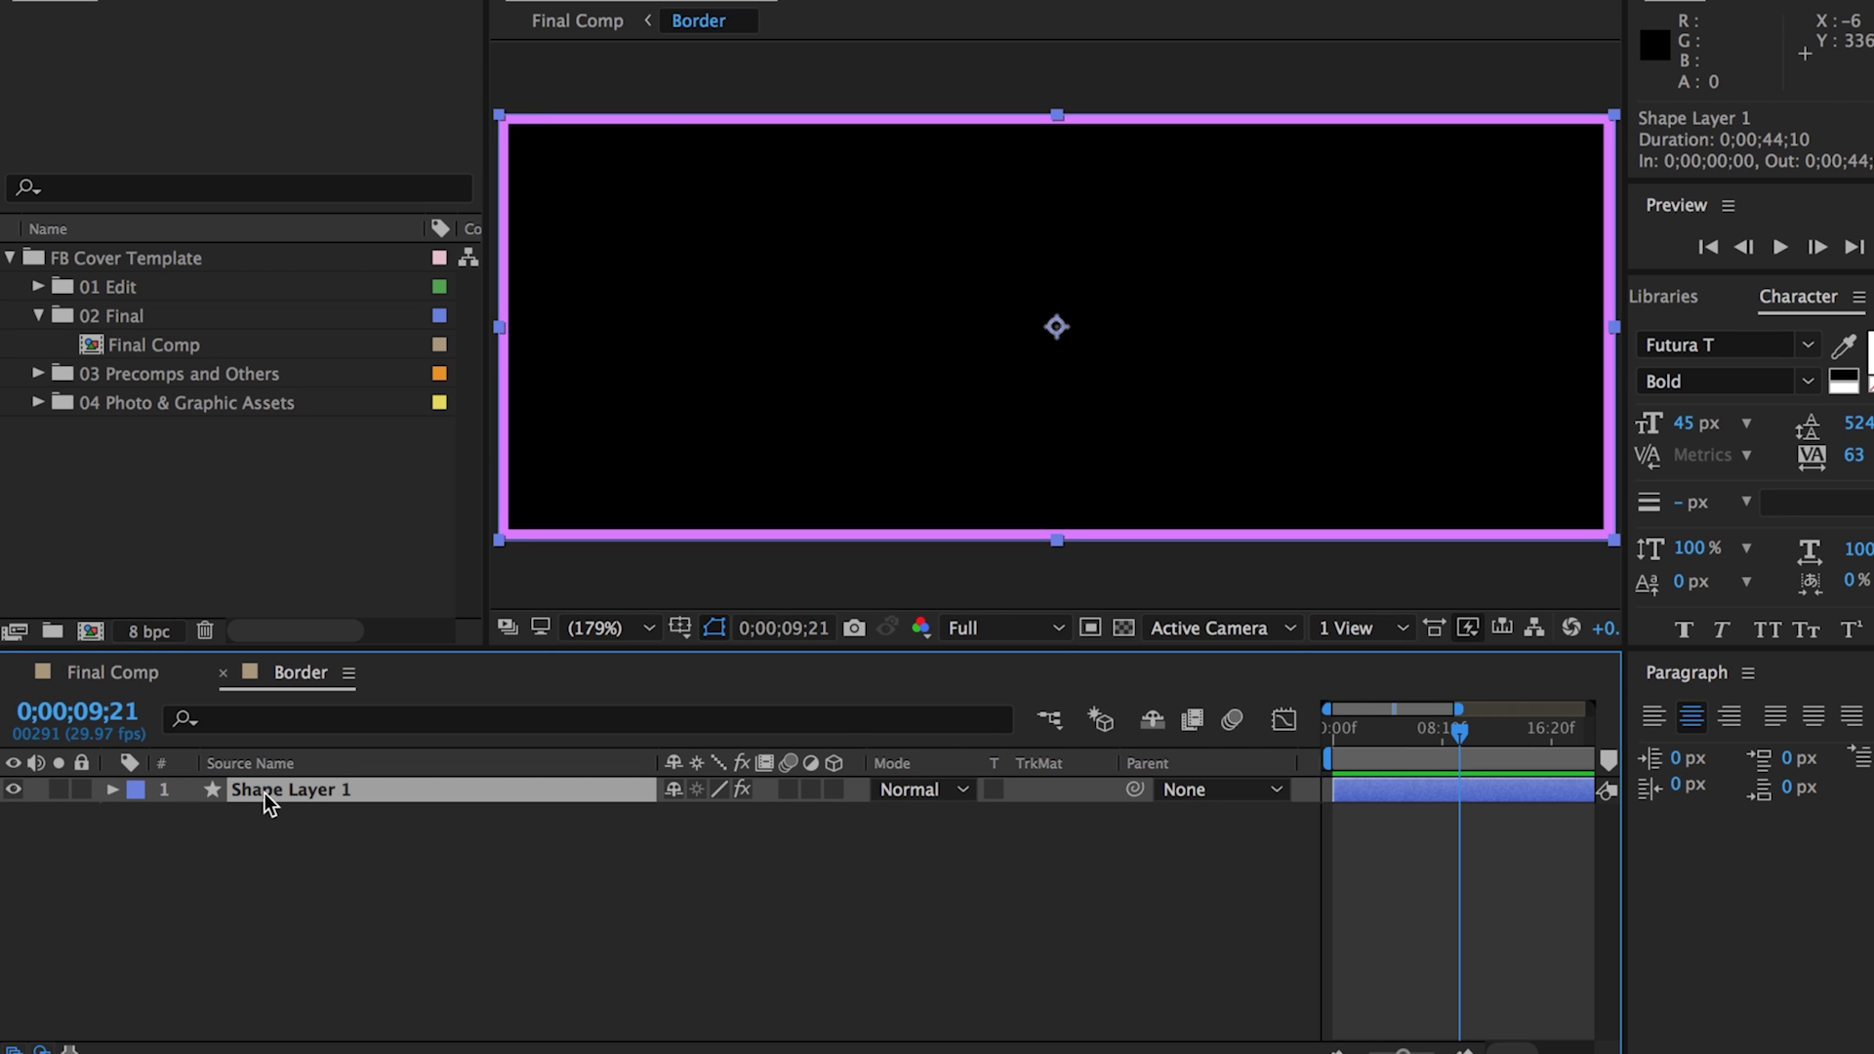
{"action": "left_click", "coordinate": [246, 0]}
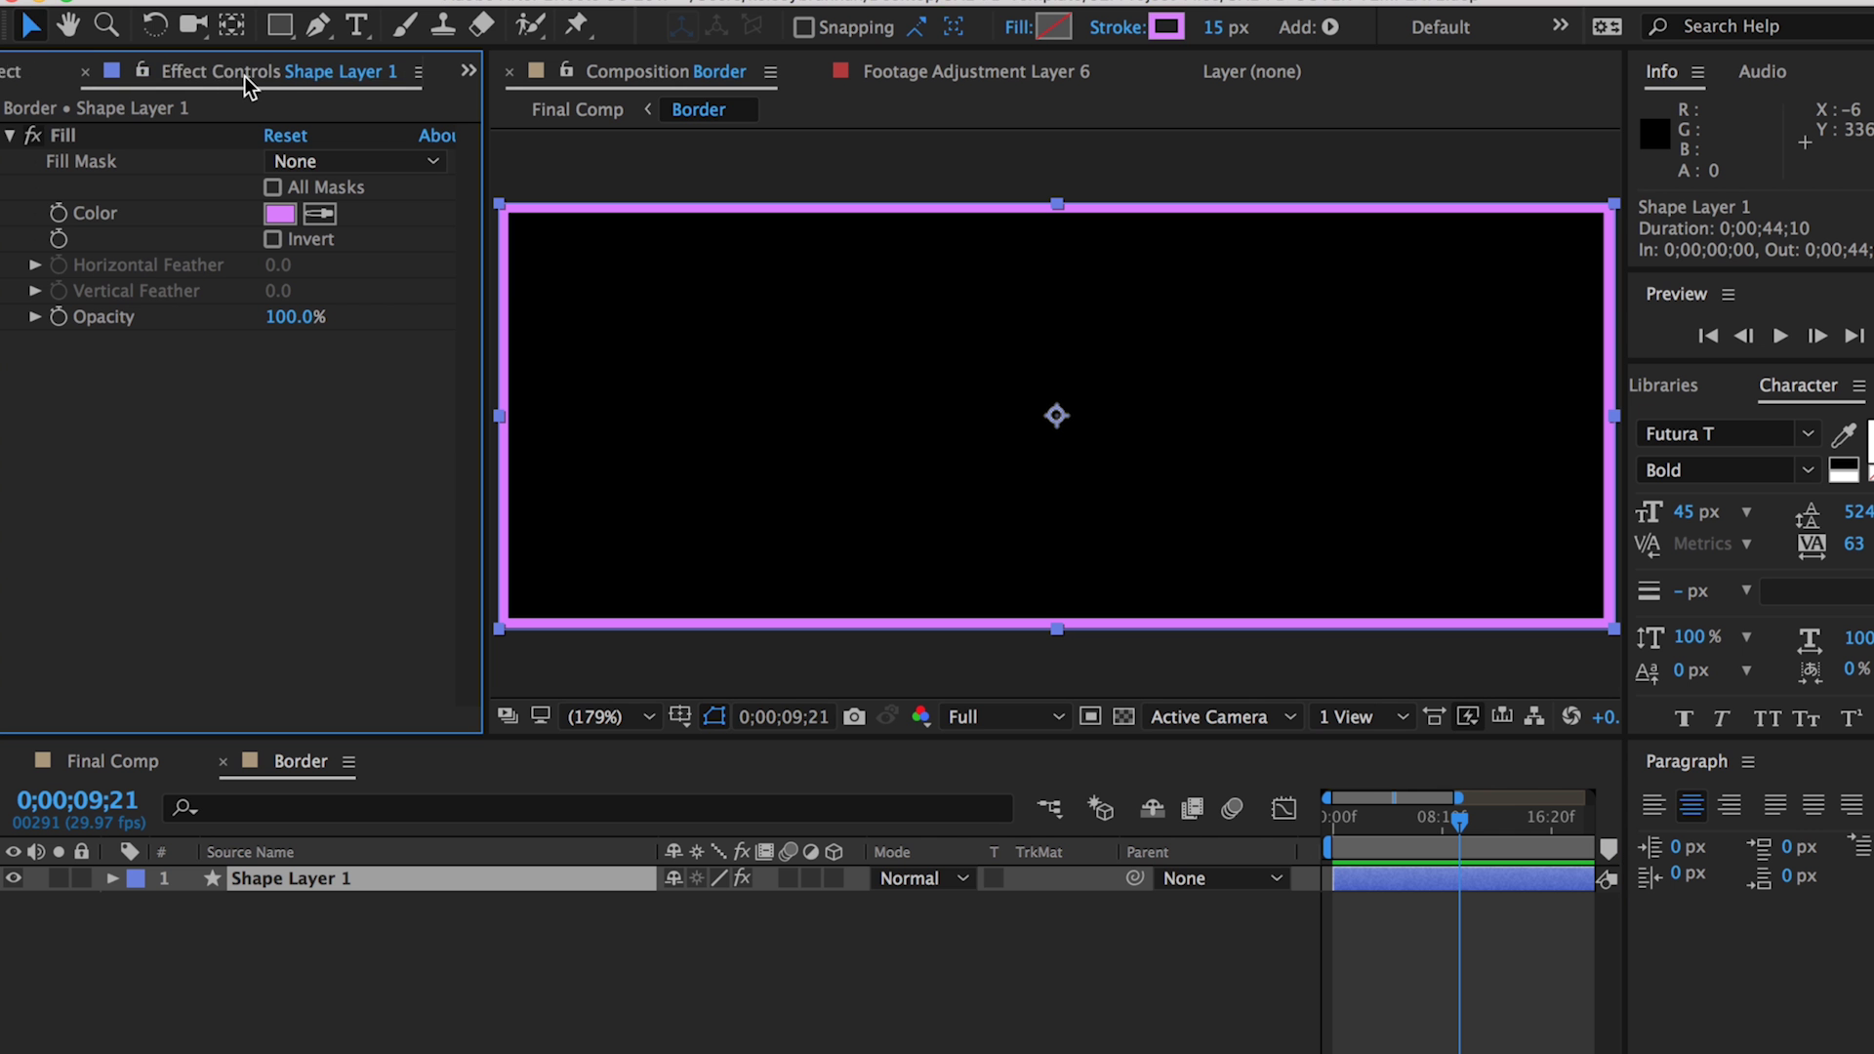
{"action": "left_click", "coordinate": [280, 216]}
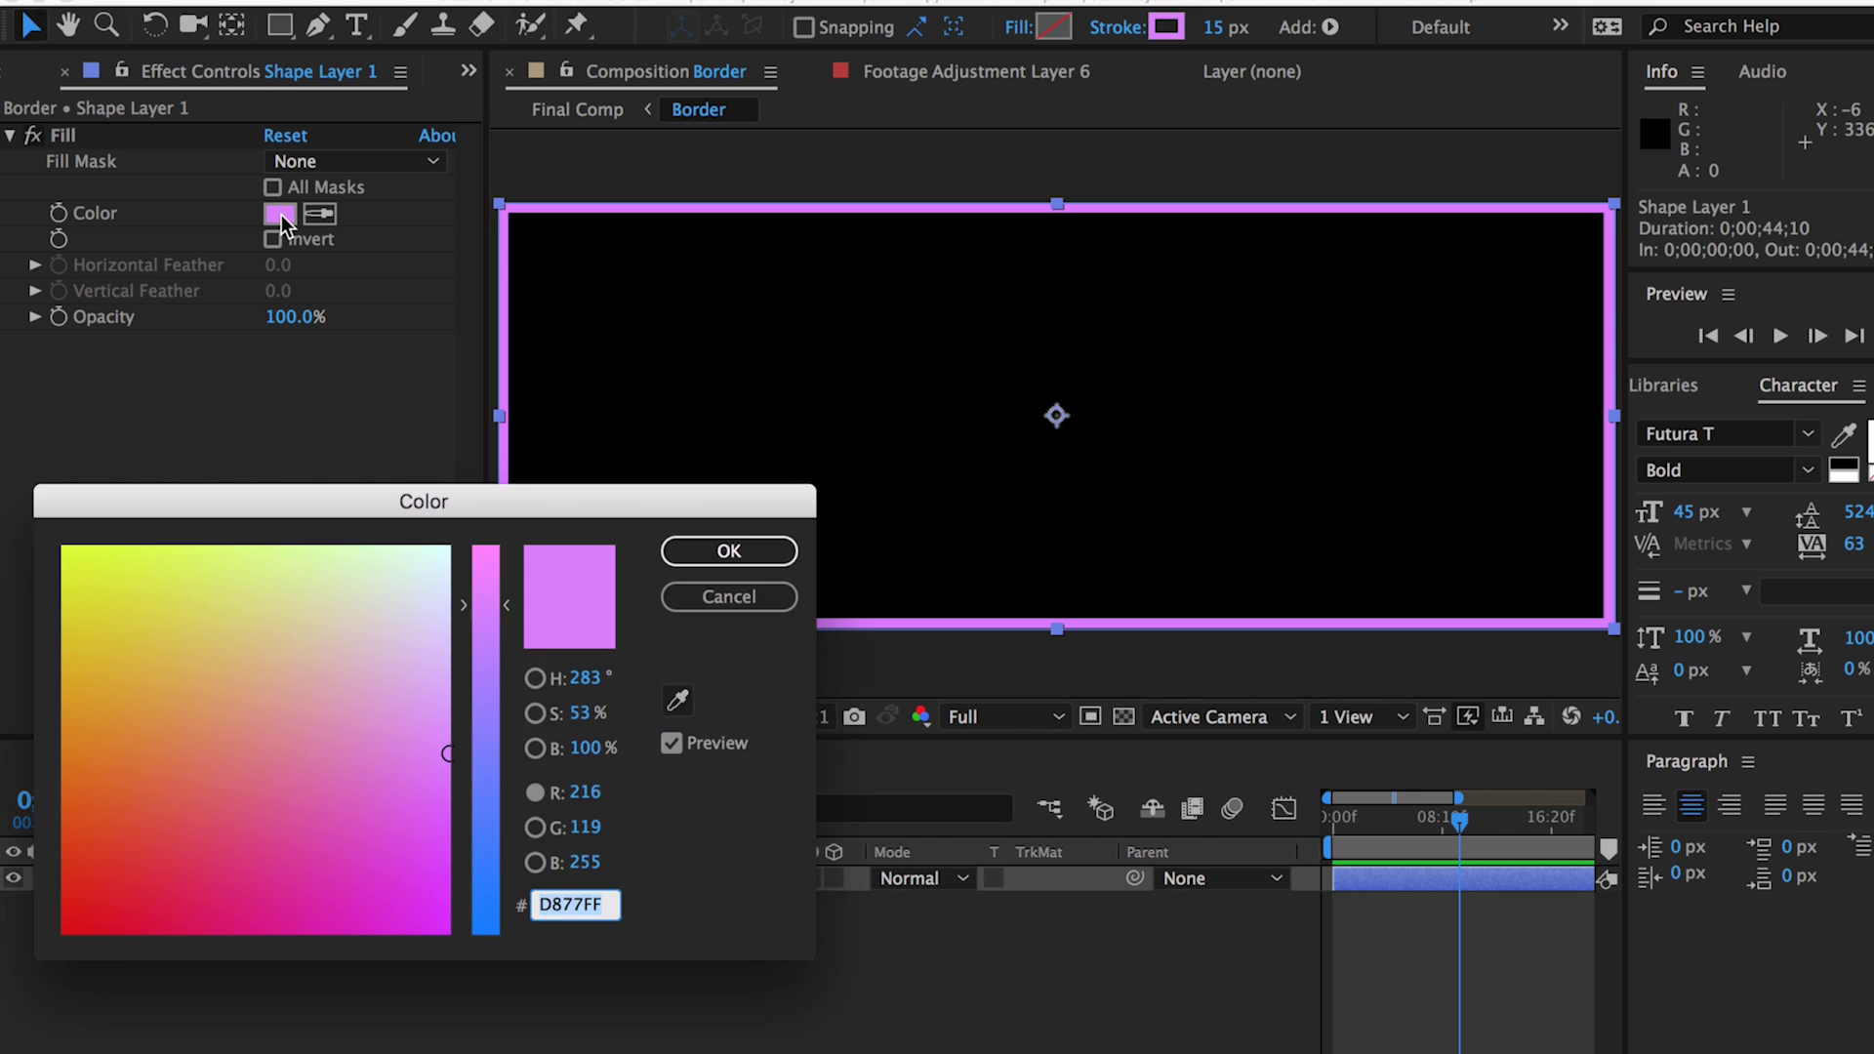
{"action": "left_click", "coordinate": [490, 888]}
{"action": "left_click_drag", "start_coordinate": [394, 887], "coordinate": [409, 839]}
{"action": "left_click", "coordinate": [729, 550]}
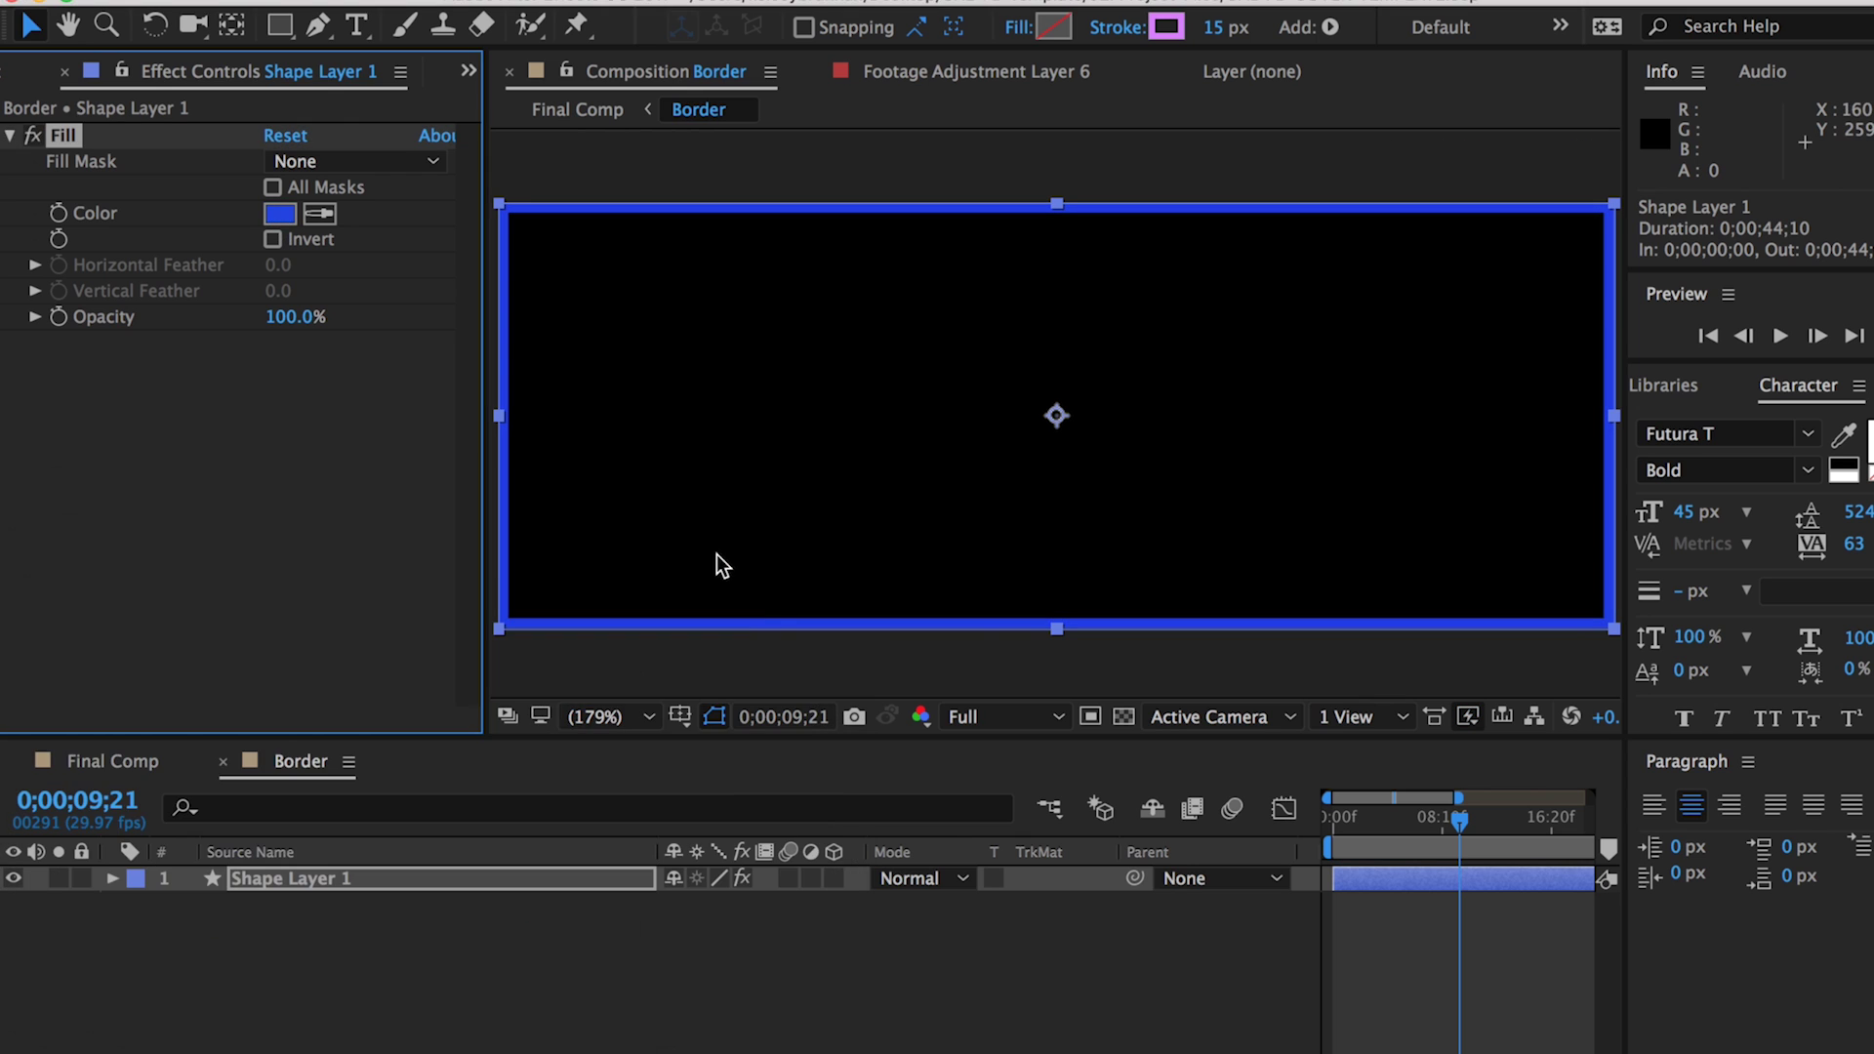
{"action": "left_click", "coordinate": [473, 83]}
{"action": "left_click", "coordinate": [509, 111]}
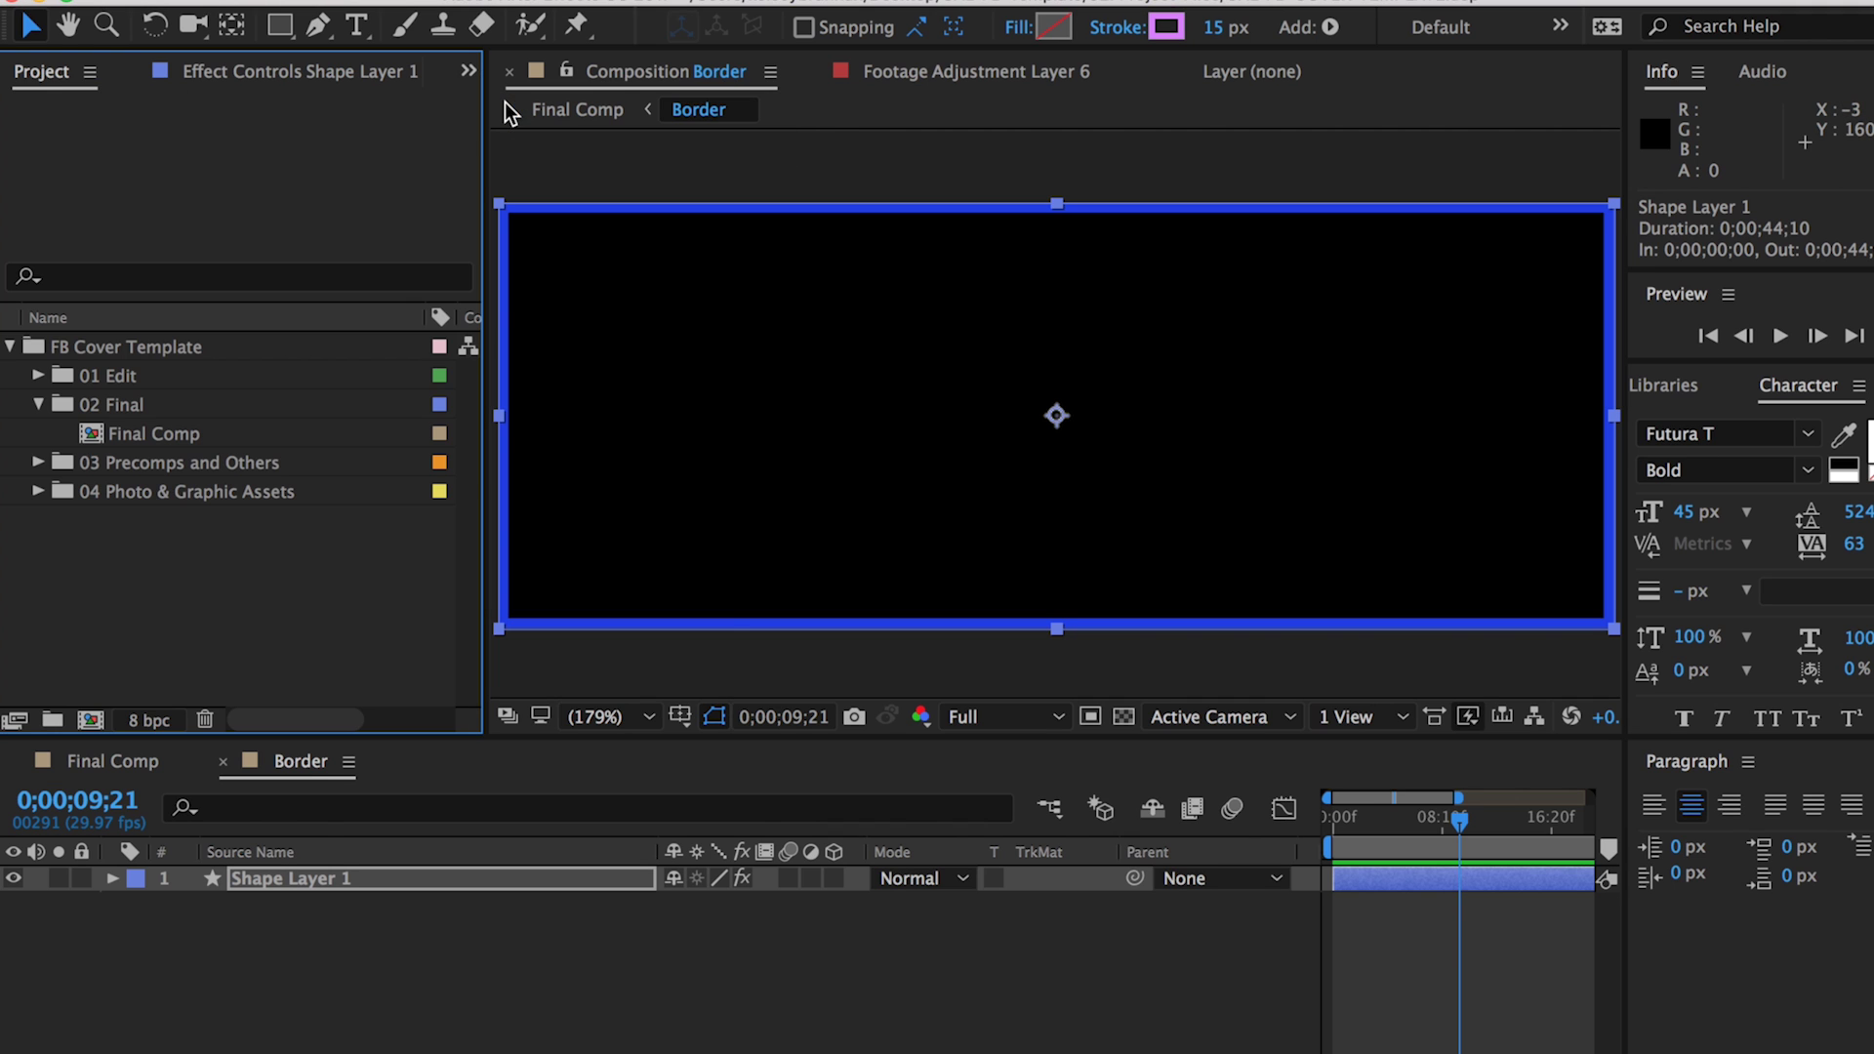
Expand the 01 Edit, Images and Text folders and open the Image 01 composition.
{"action": "left_click", "coordinate": [37, 404]}
{"action": "left_click", "coordinate": [37, 375]}
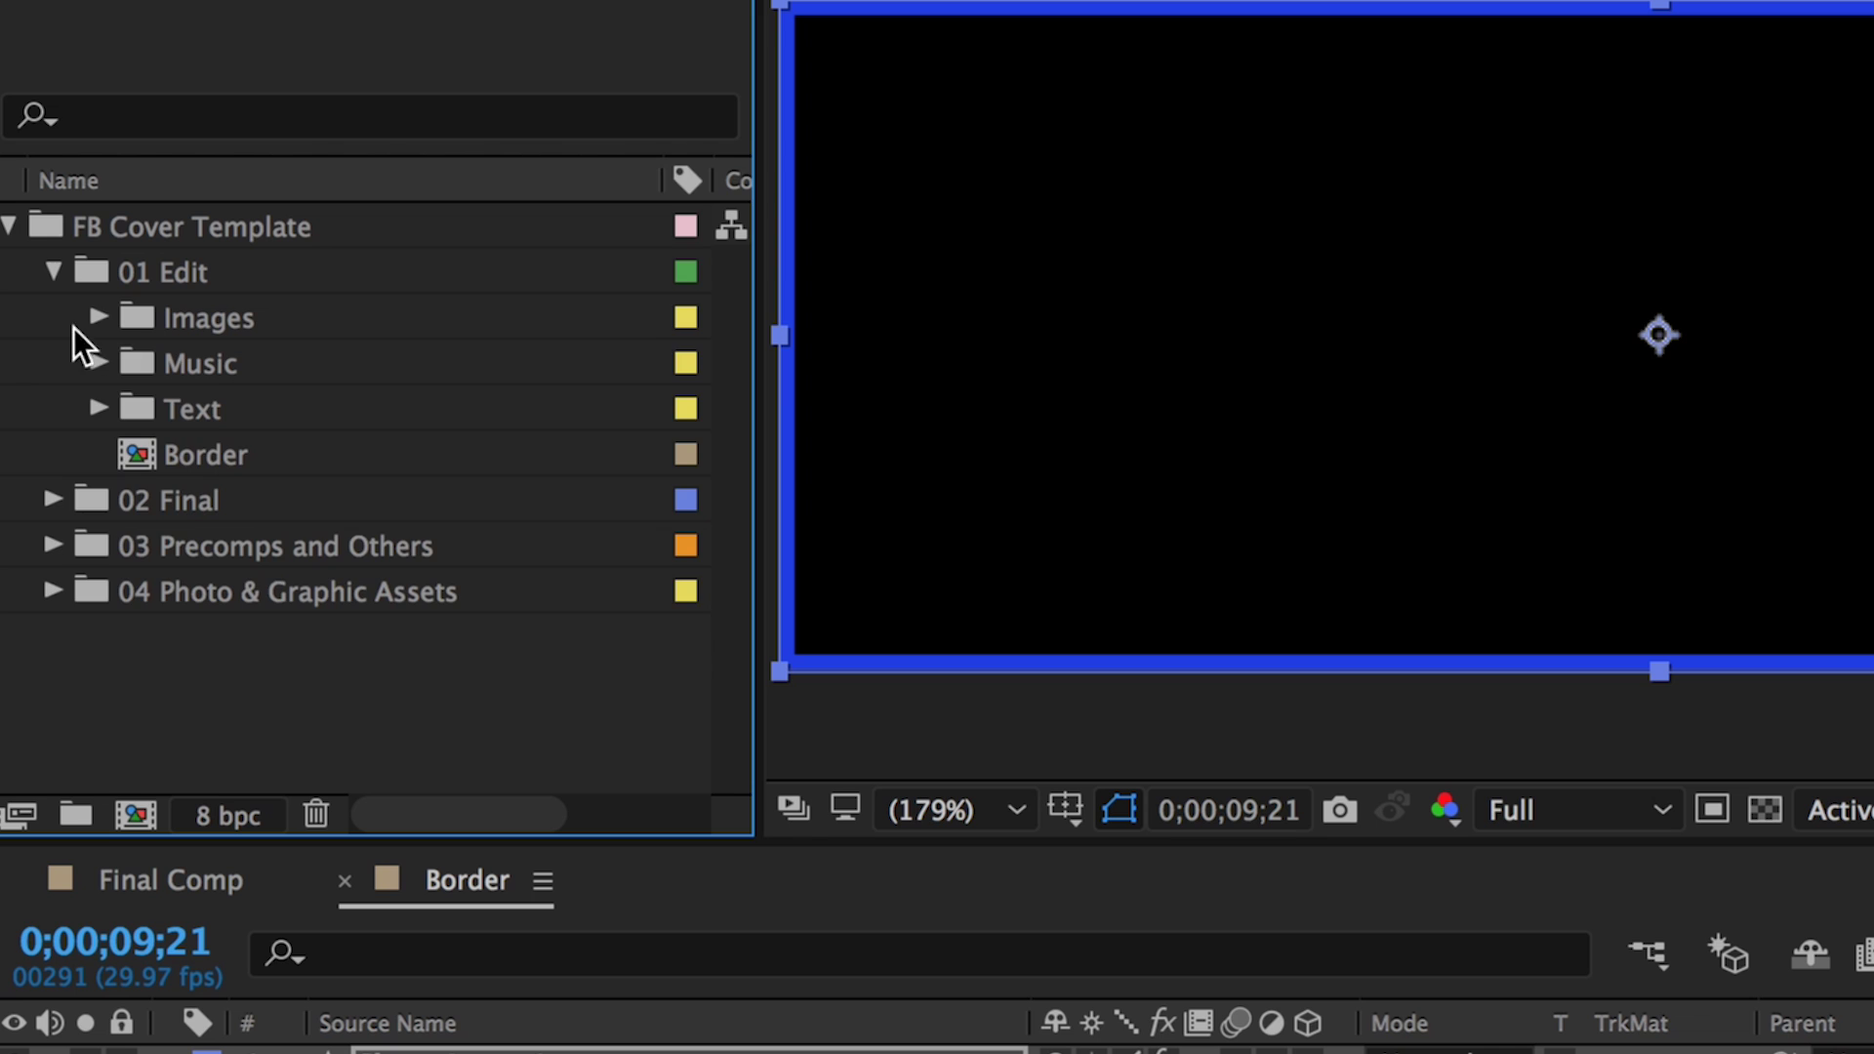
{"action": "left_click", "coordinate": [97, 317]}
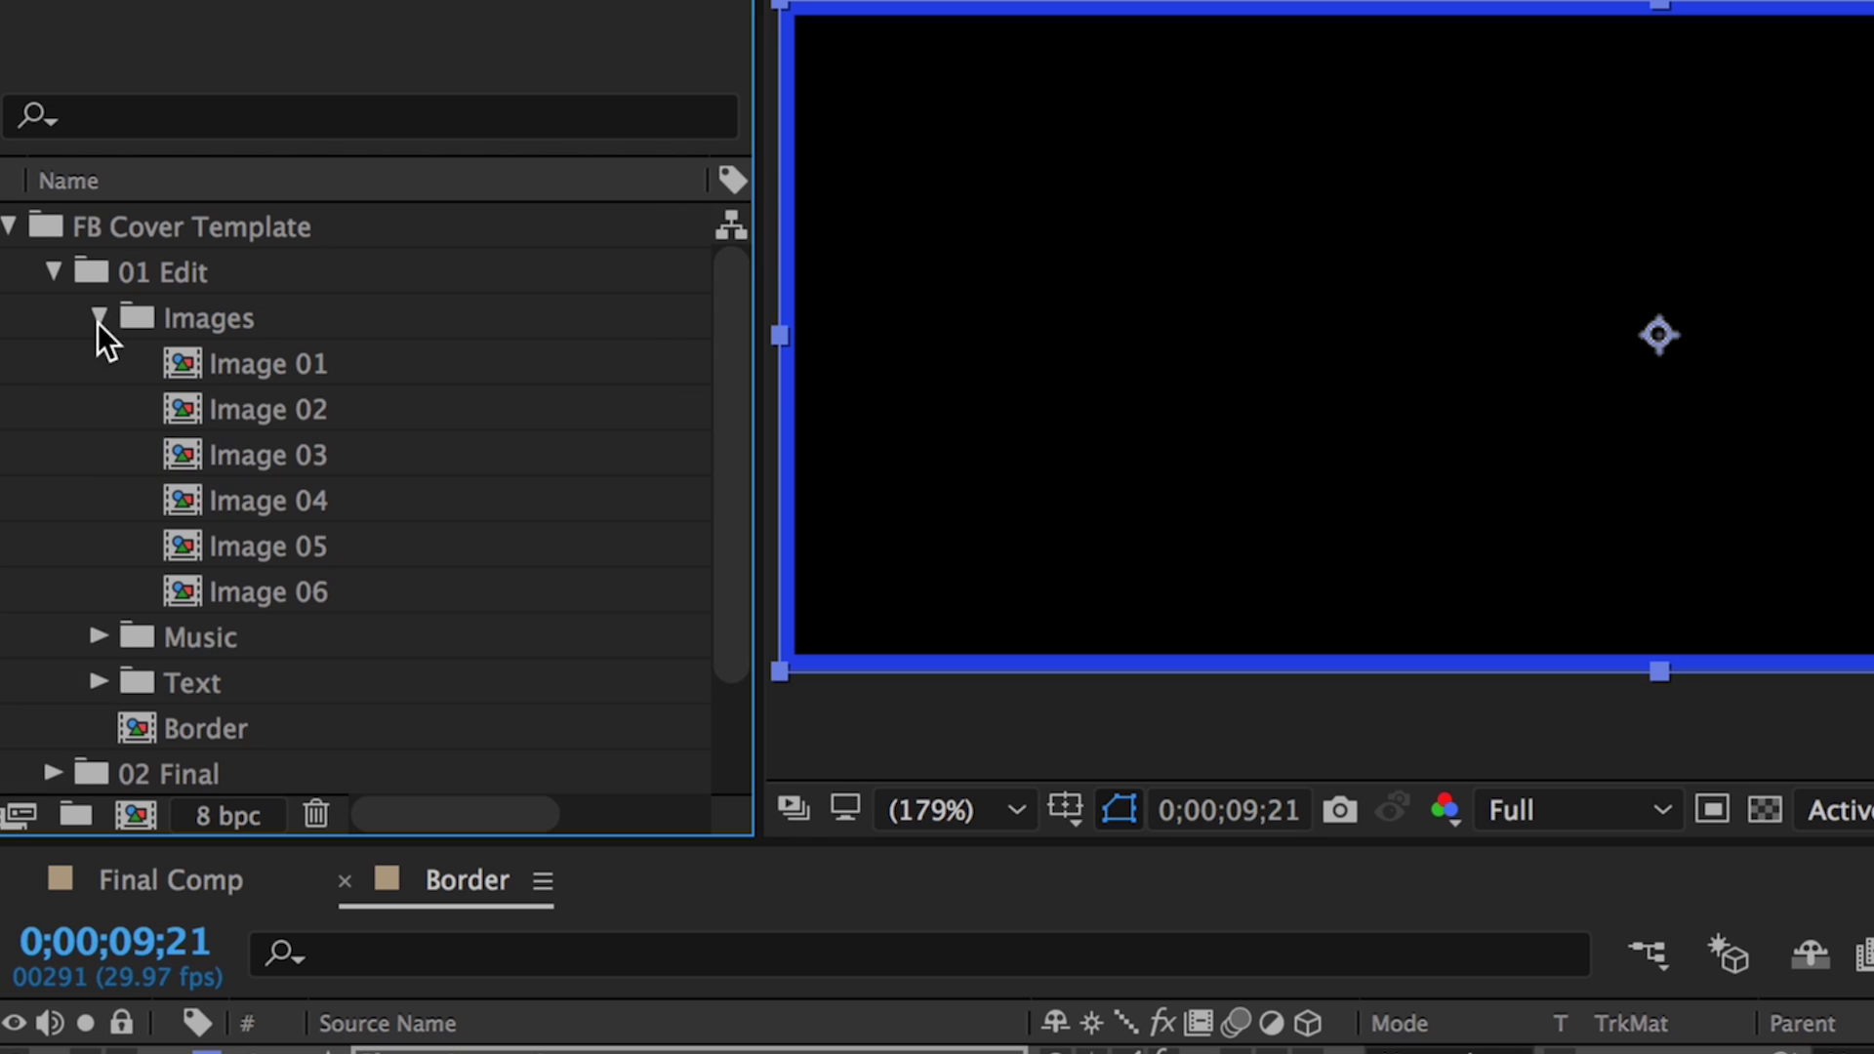
{"action": "left_click", "coordinate": [105, 675]}
{"action": "scroll", "coordinate": [291, 498], "scroll_direction": "up", "scroll_amount": 3}
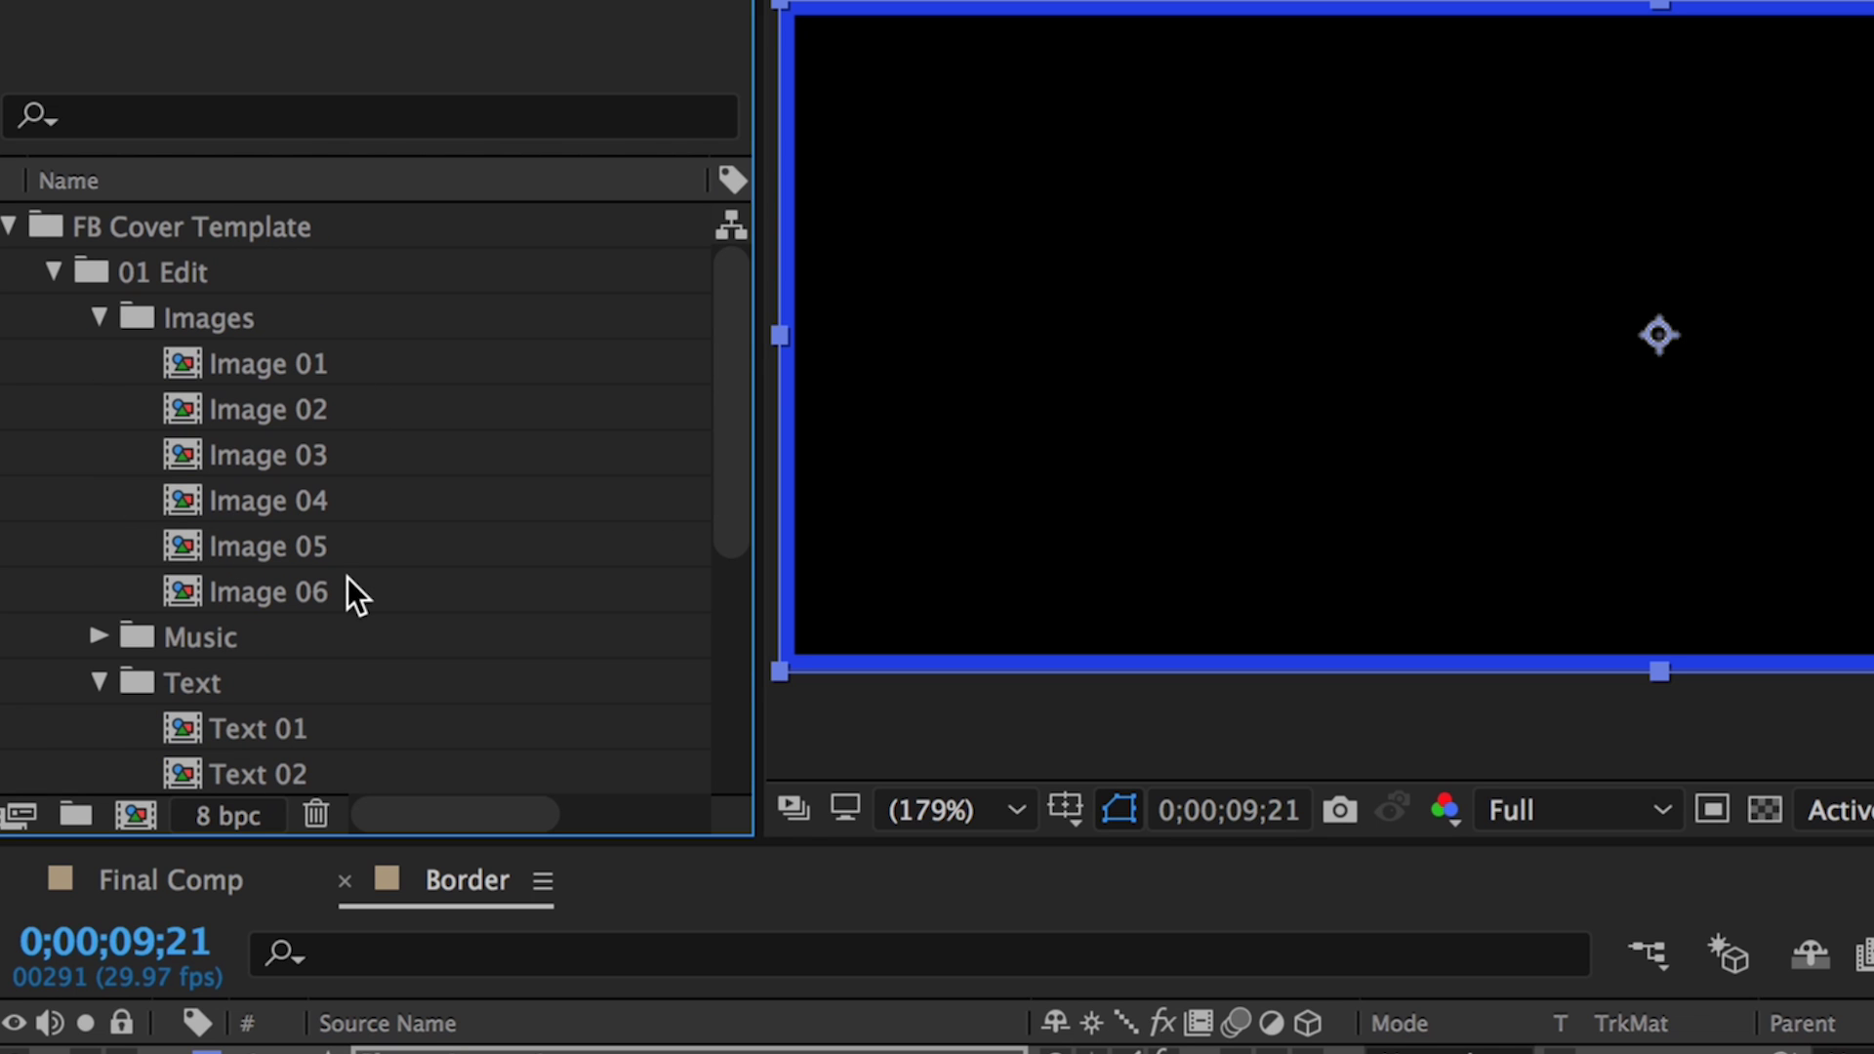
{"action": "double_click", "coordinate": [185, 365]}
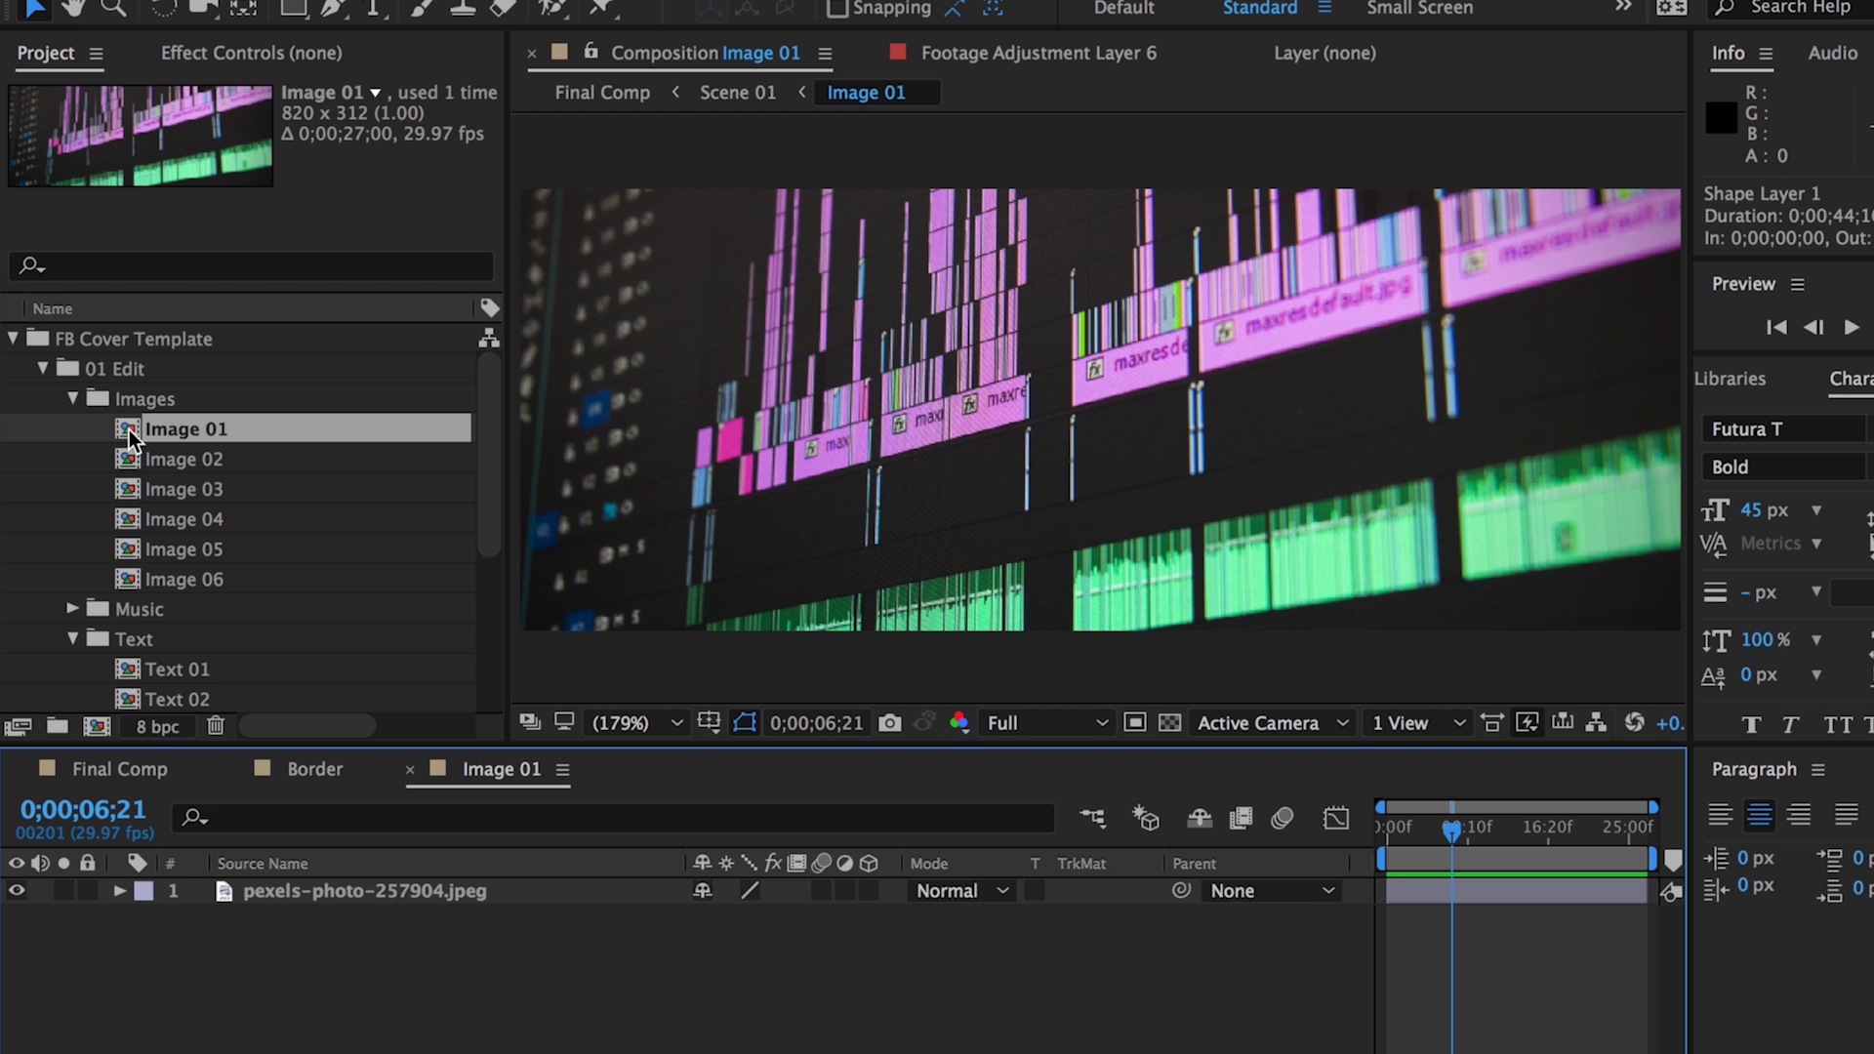
Collapse the folders, select 04 Photo & Graphic Assets and start File > Import > File.
{"action": "left_click", "coordinate": [73, 400]}
{"action": "left_click", "coordinate": [72, 459]}
{"action": "left_click", "coordinate": [43, 369]}
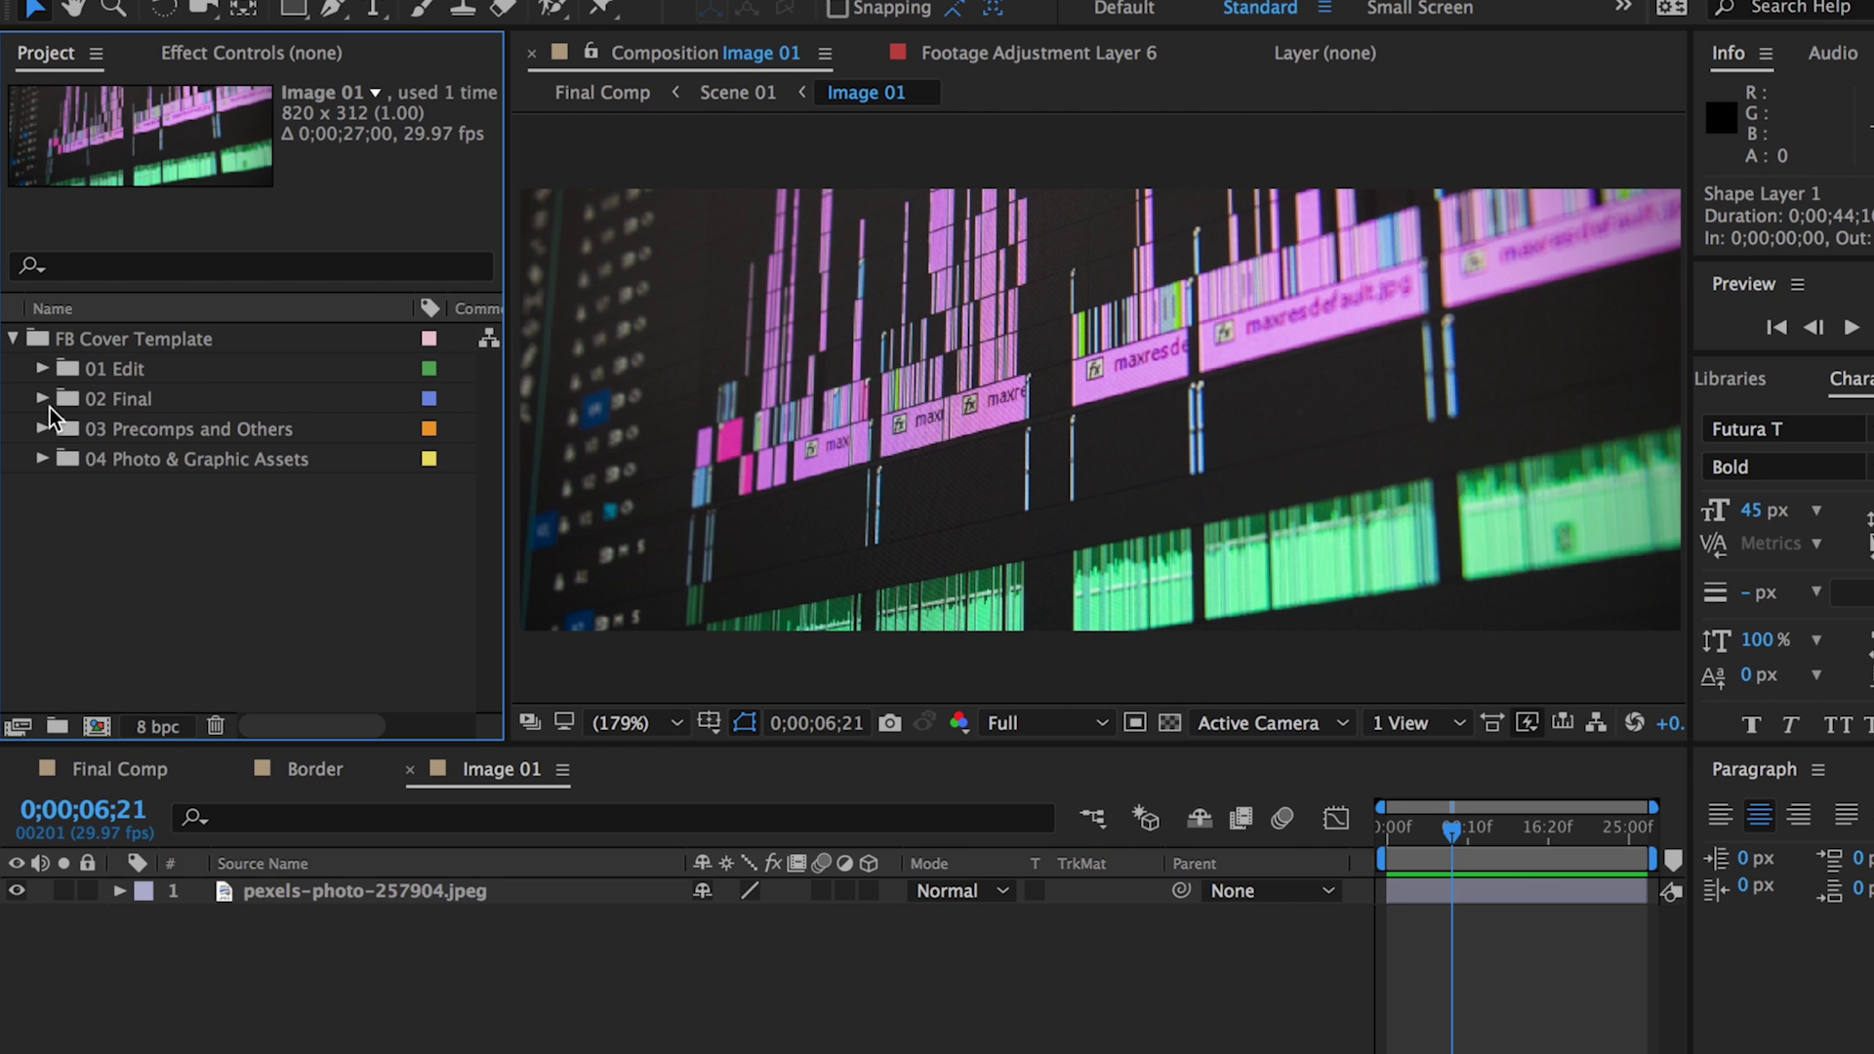
{"action": "left_click", "coordinate": [68, 467]}
{"action": "left_click", "coordinate": [294, 0]}
{"action": "mouse_move", "coordinate": [328, 376]}
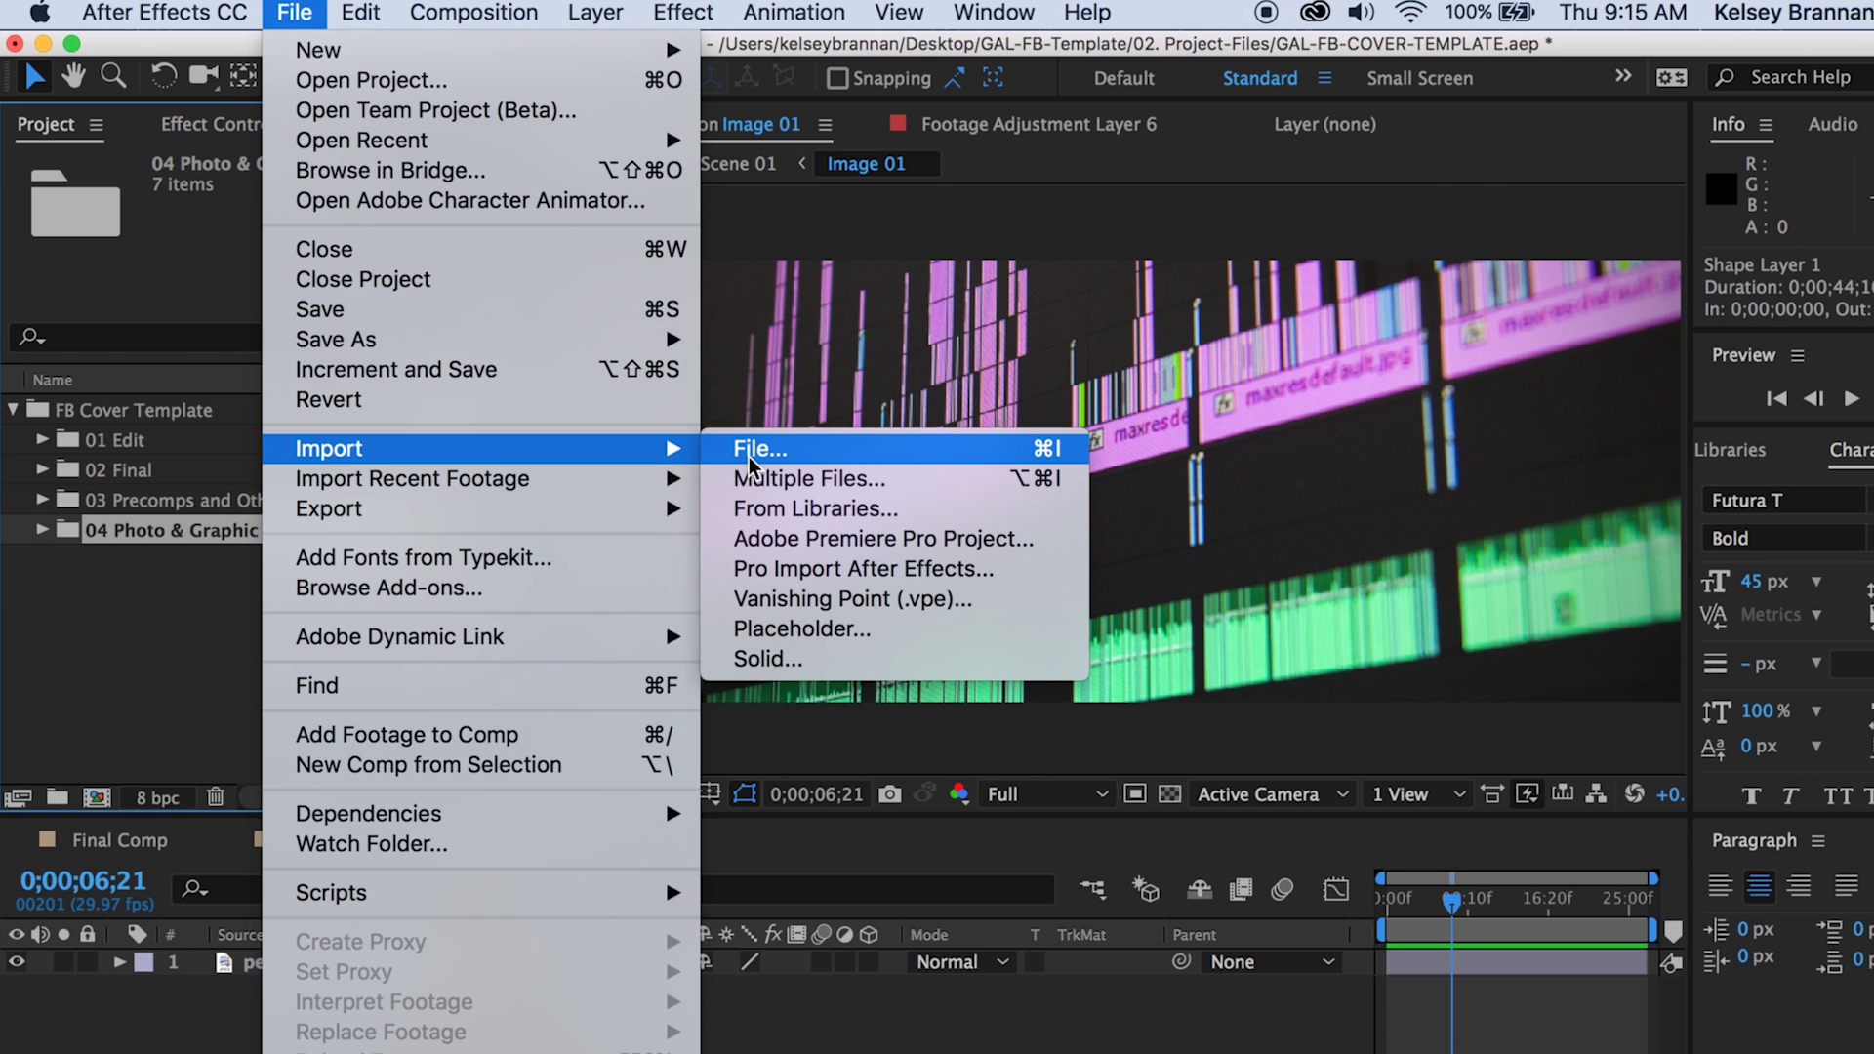
{"action": "left_click", "coordinate": [749, 382]}
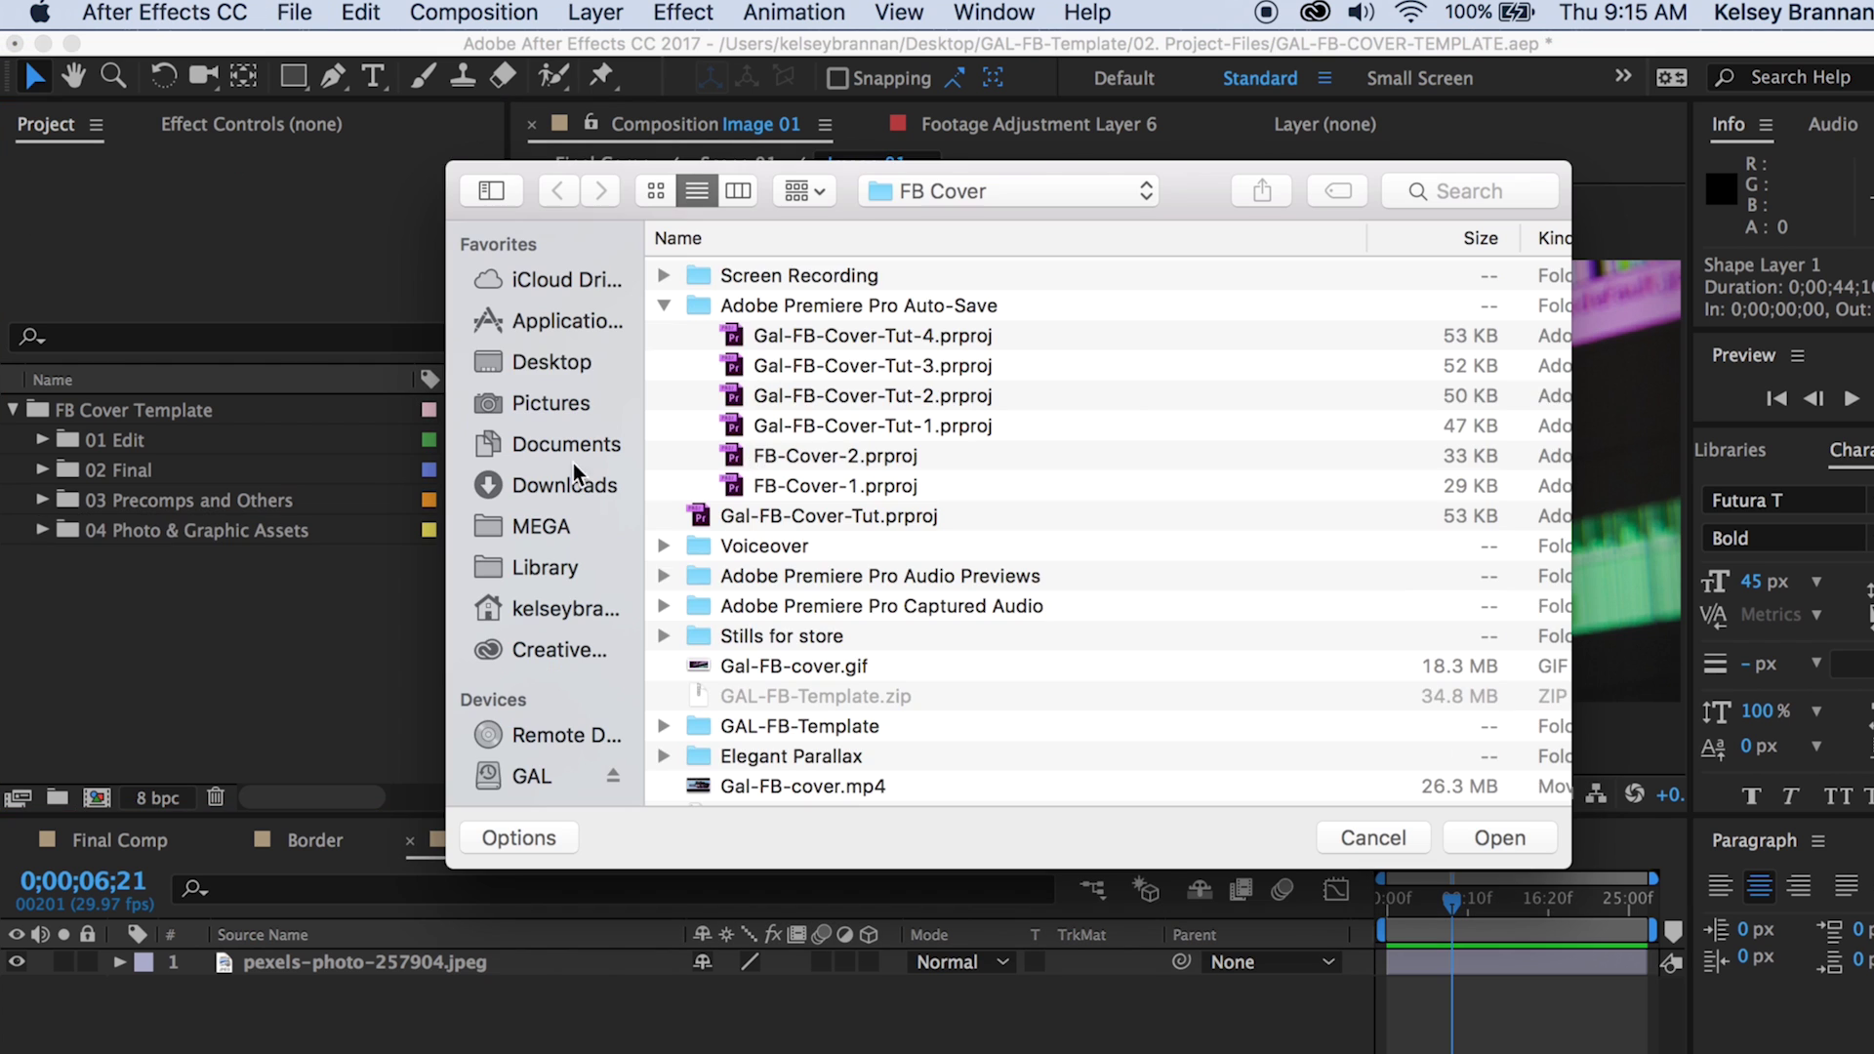
Import amanda-sandlin-10508.jpg from My Photos and swap it in for the pexels-photo-257904.jpeg layer.
{"action": "left_click", "coordinate": [548, 361]}
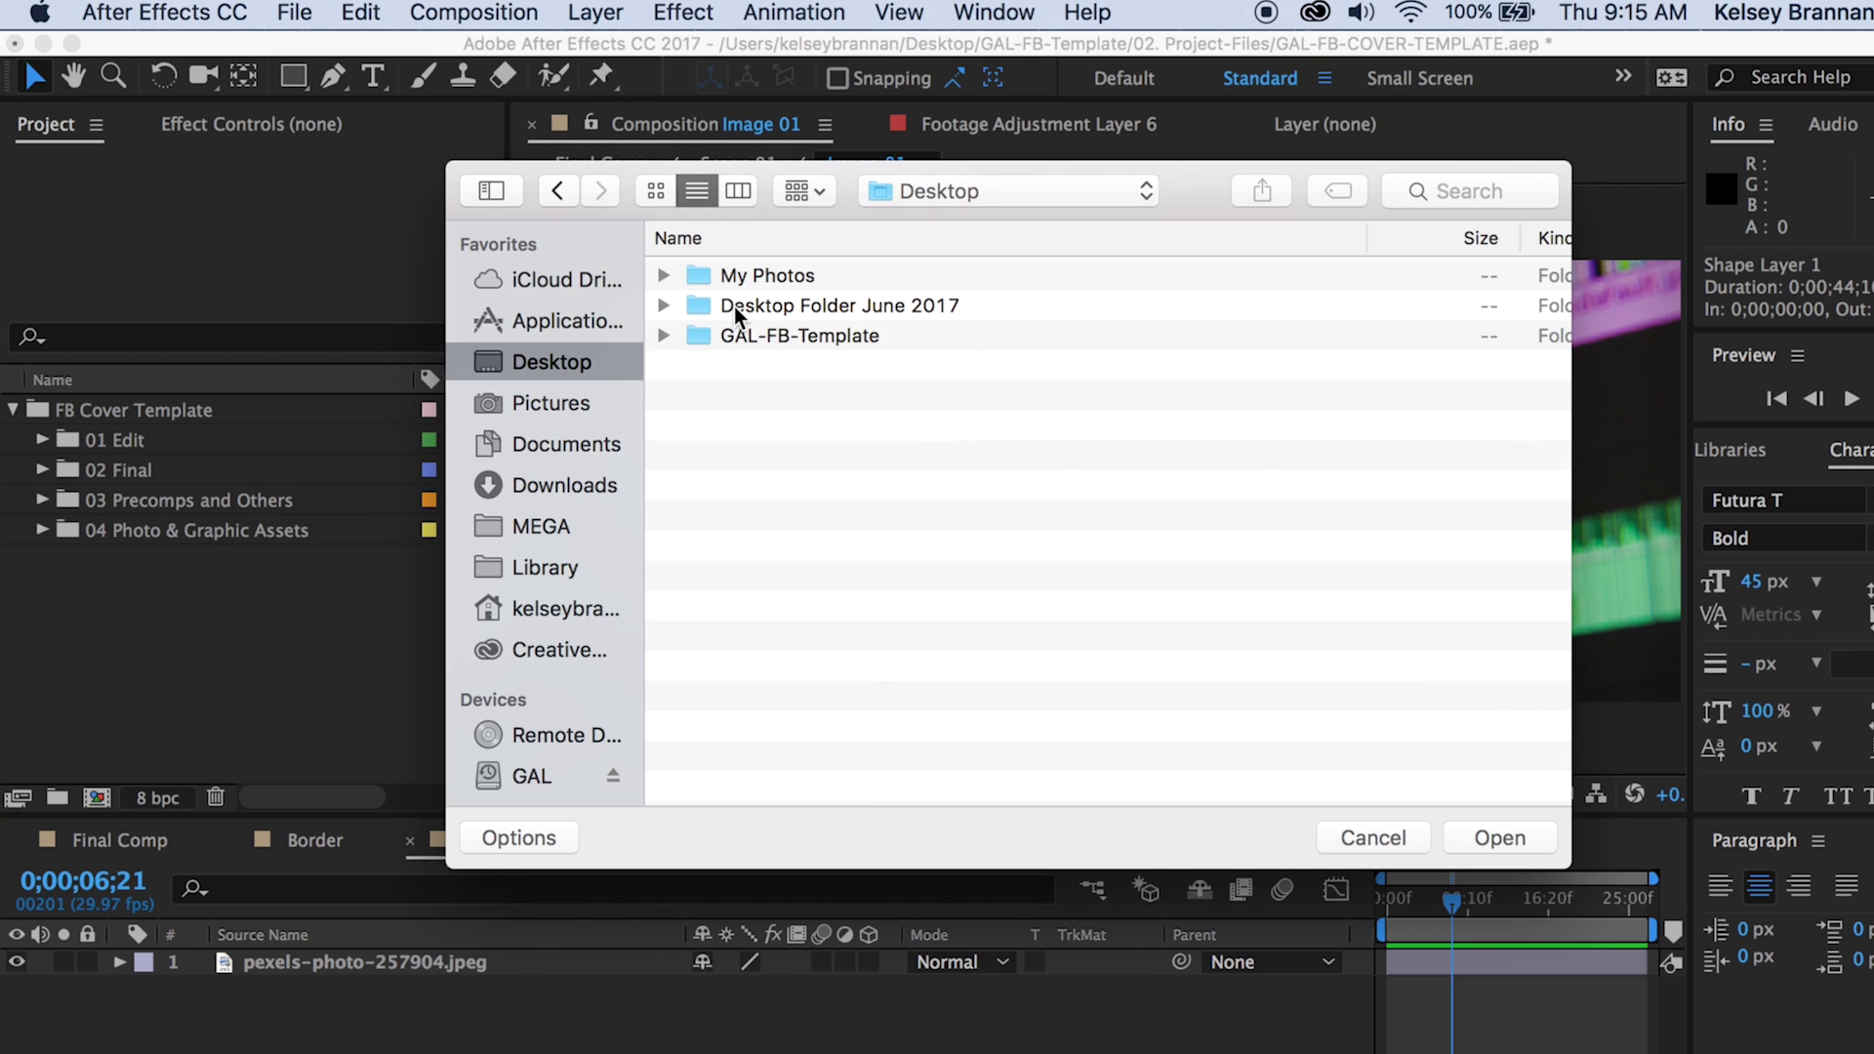
{"action": "double_click", "coordinate": [748, 277]}
{"action": "left_click", "coordinate": [748, 277]}
{"action": "left_click", "coordinate": [792, 307]}
{"action": "left_click", "coordinate": [1494, 841]}
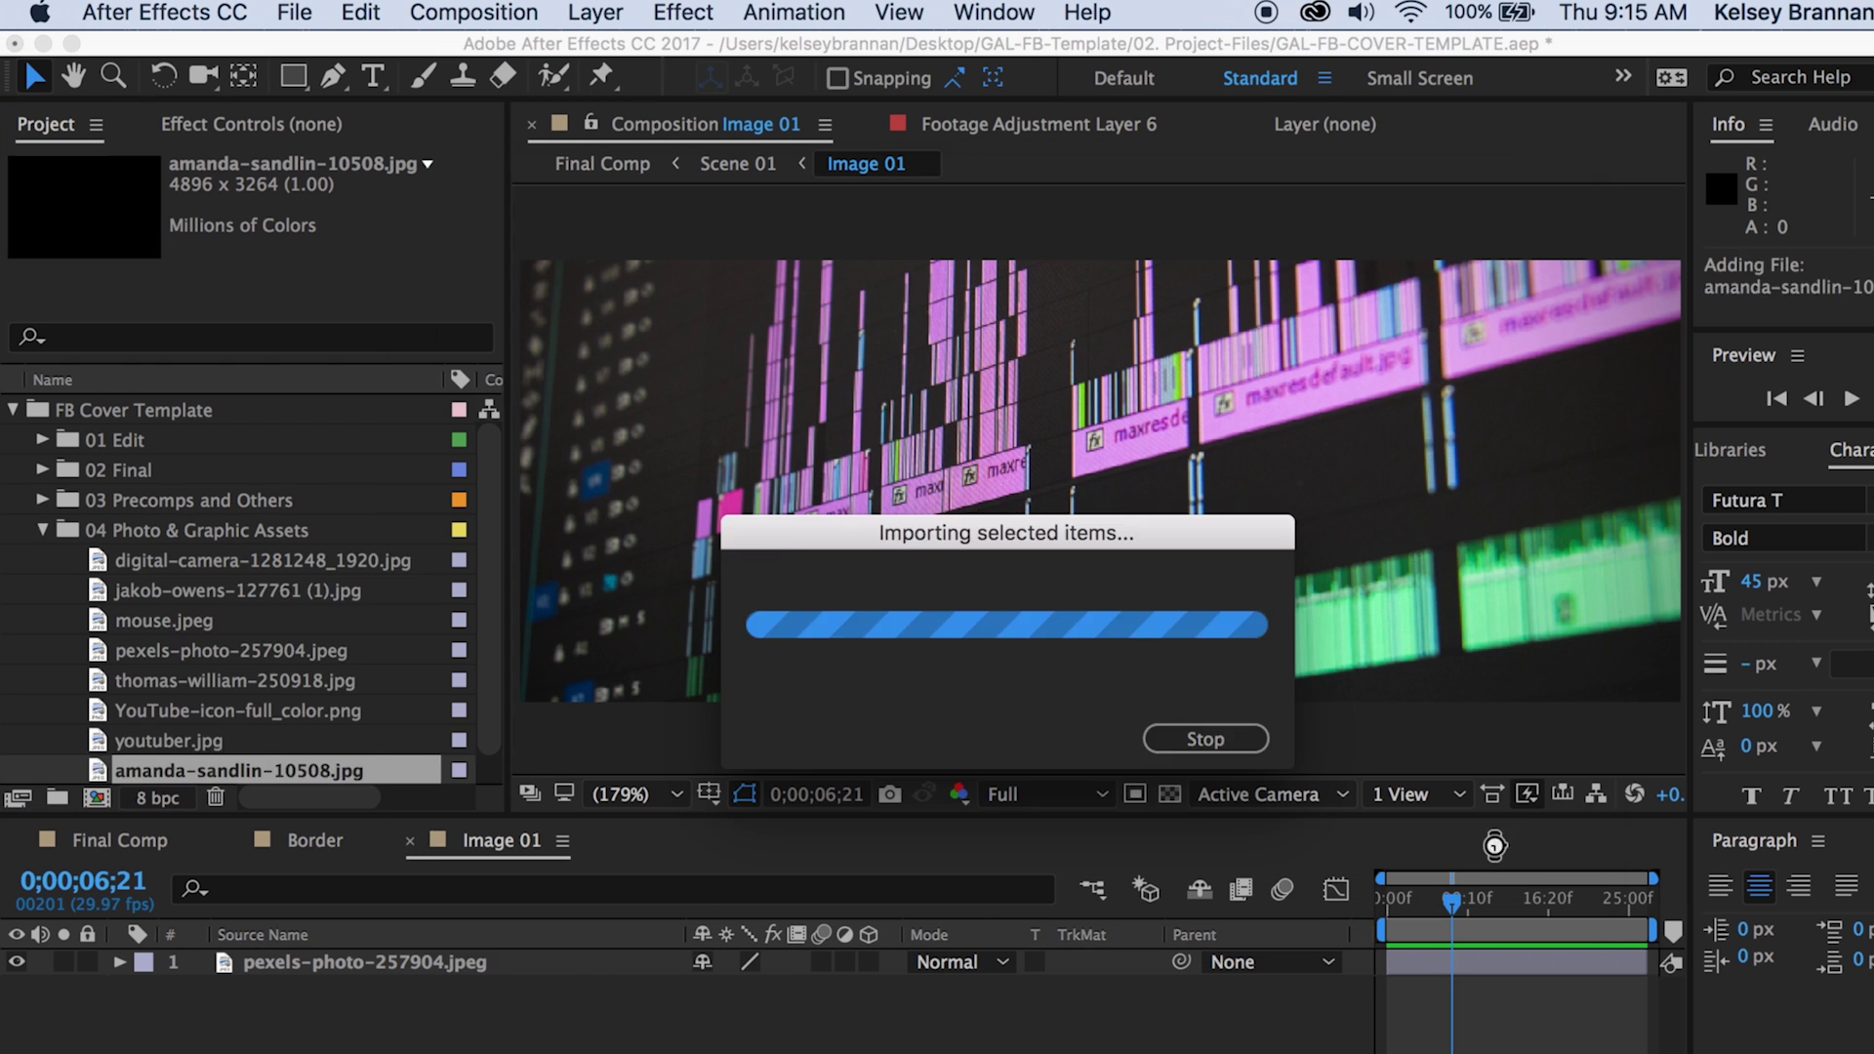
{"action": "left_click", "coordinate": [266, 965]}
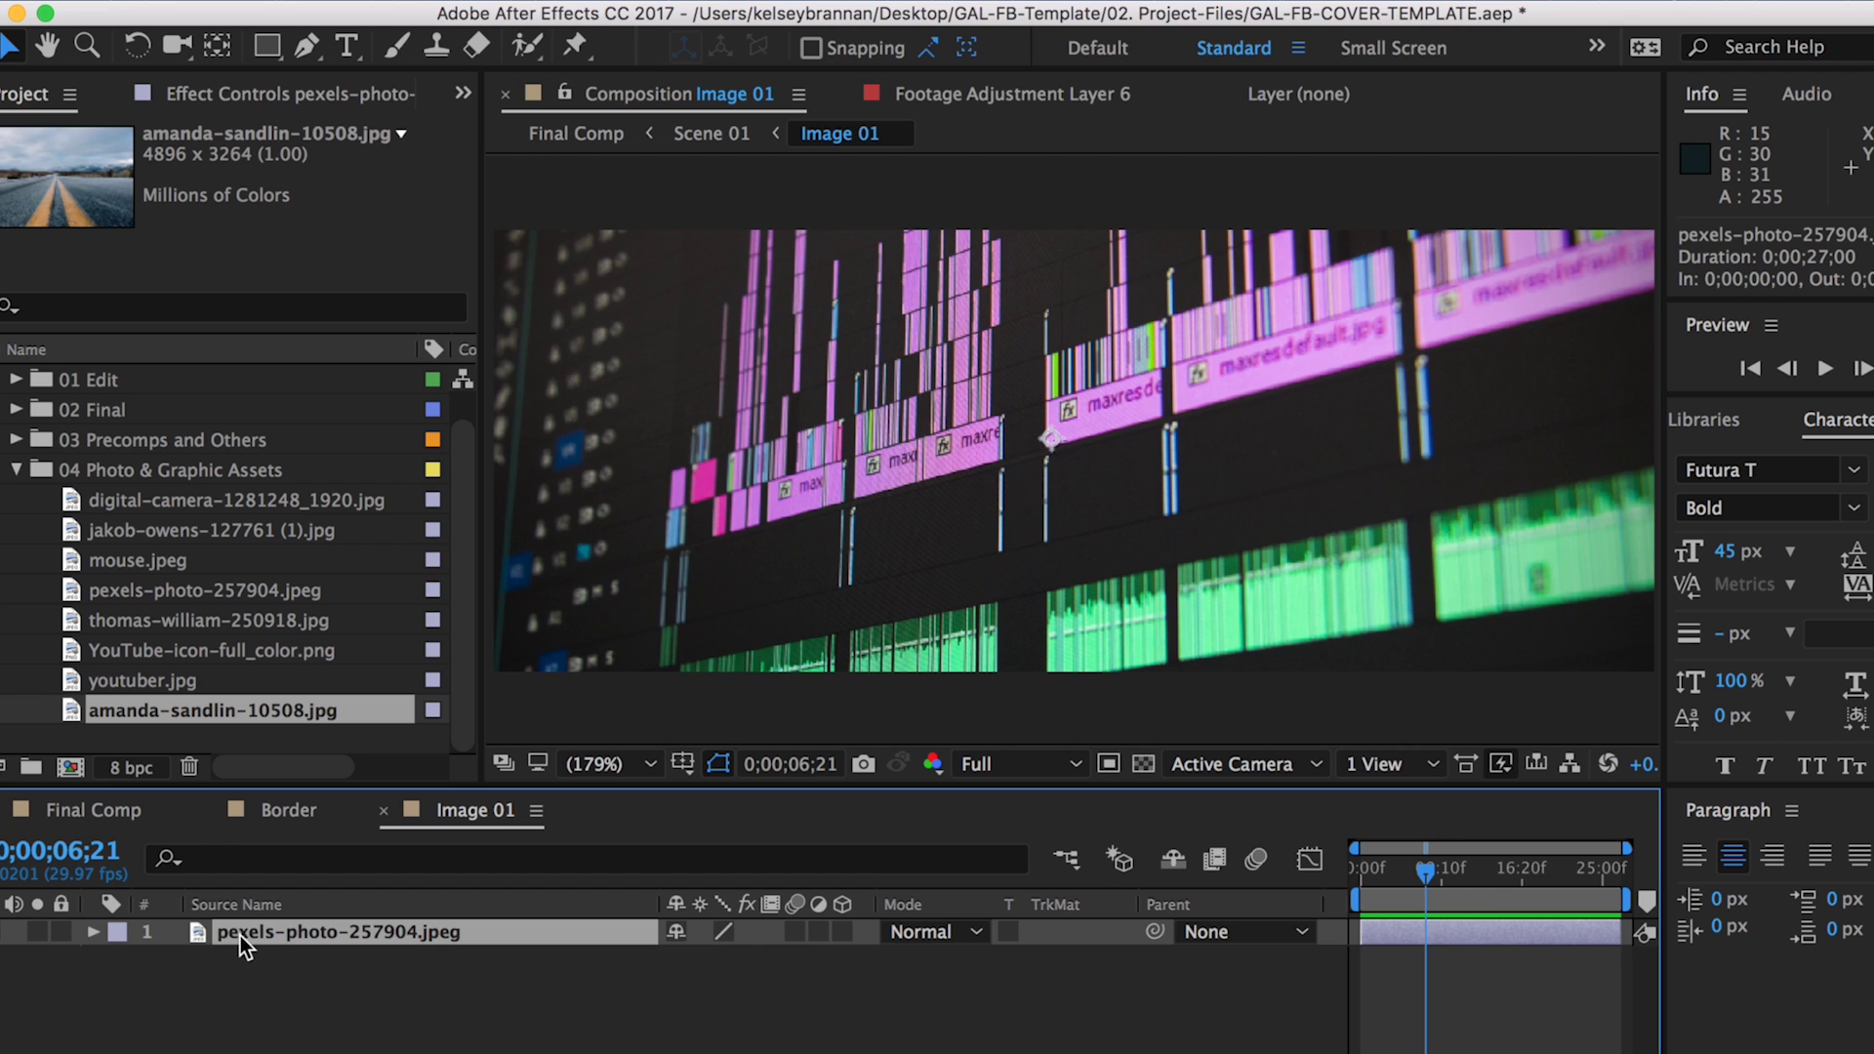
{"action": "key", "text": "Delete"}
{"action": "left_click_drag", "start_coordinate": [170, 713], "coordinate": [178, 969]}
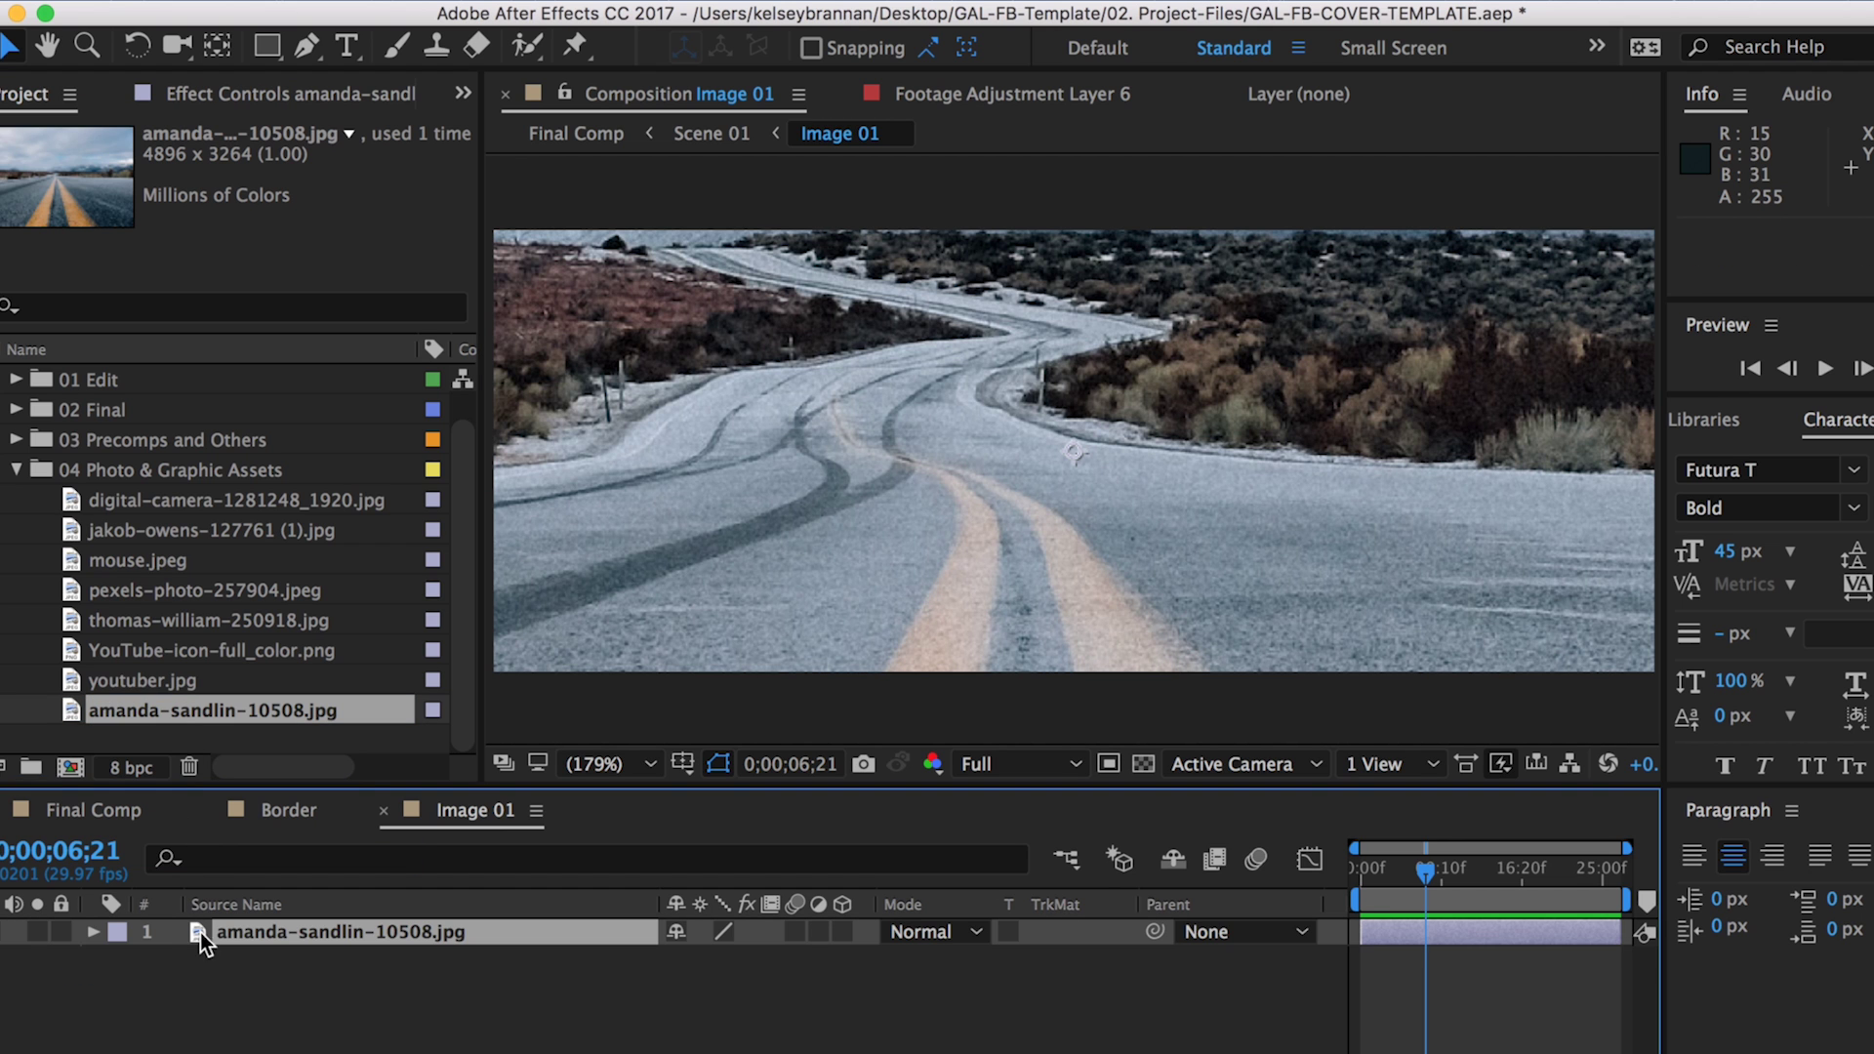
Scale the road photo down to 30% and shift it up and left into frame.
{"action": "left_click", "coordinate": [606, 763]}
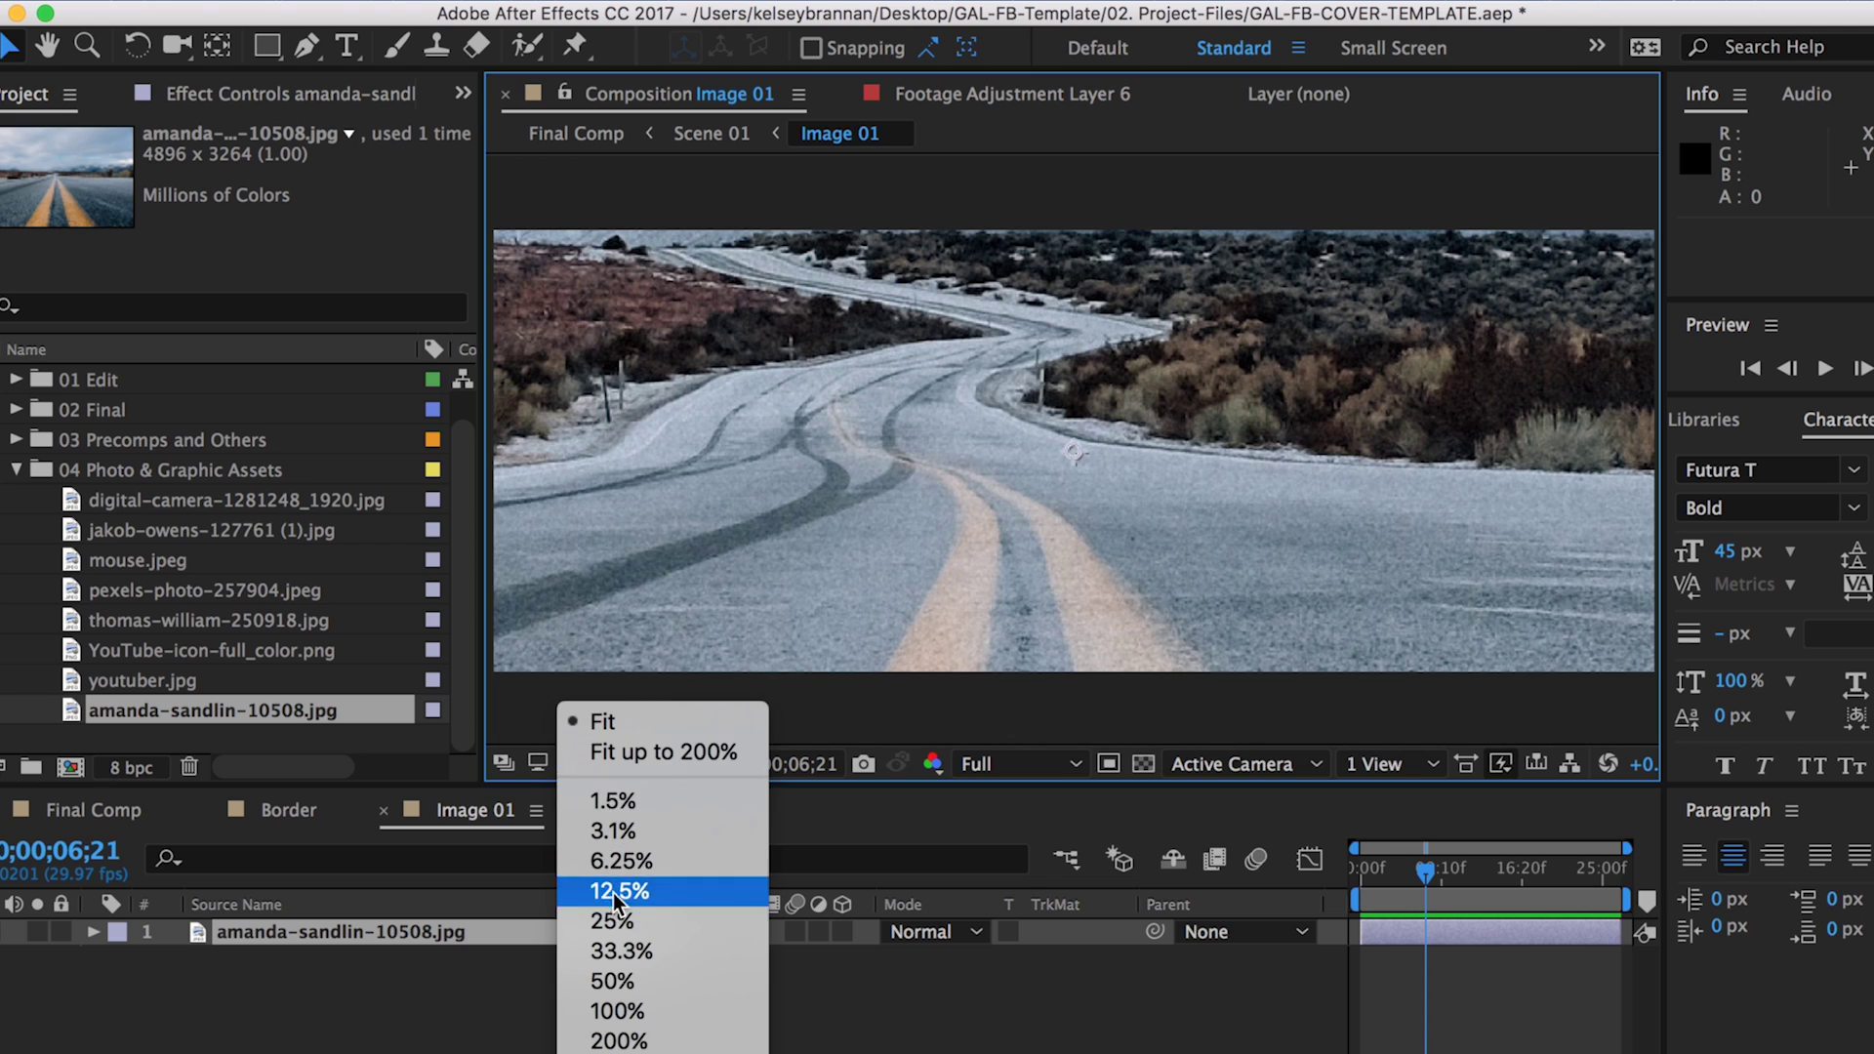
{"action": "left_click", "coordinate": [617, 921]}
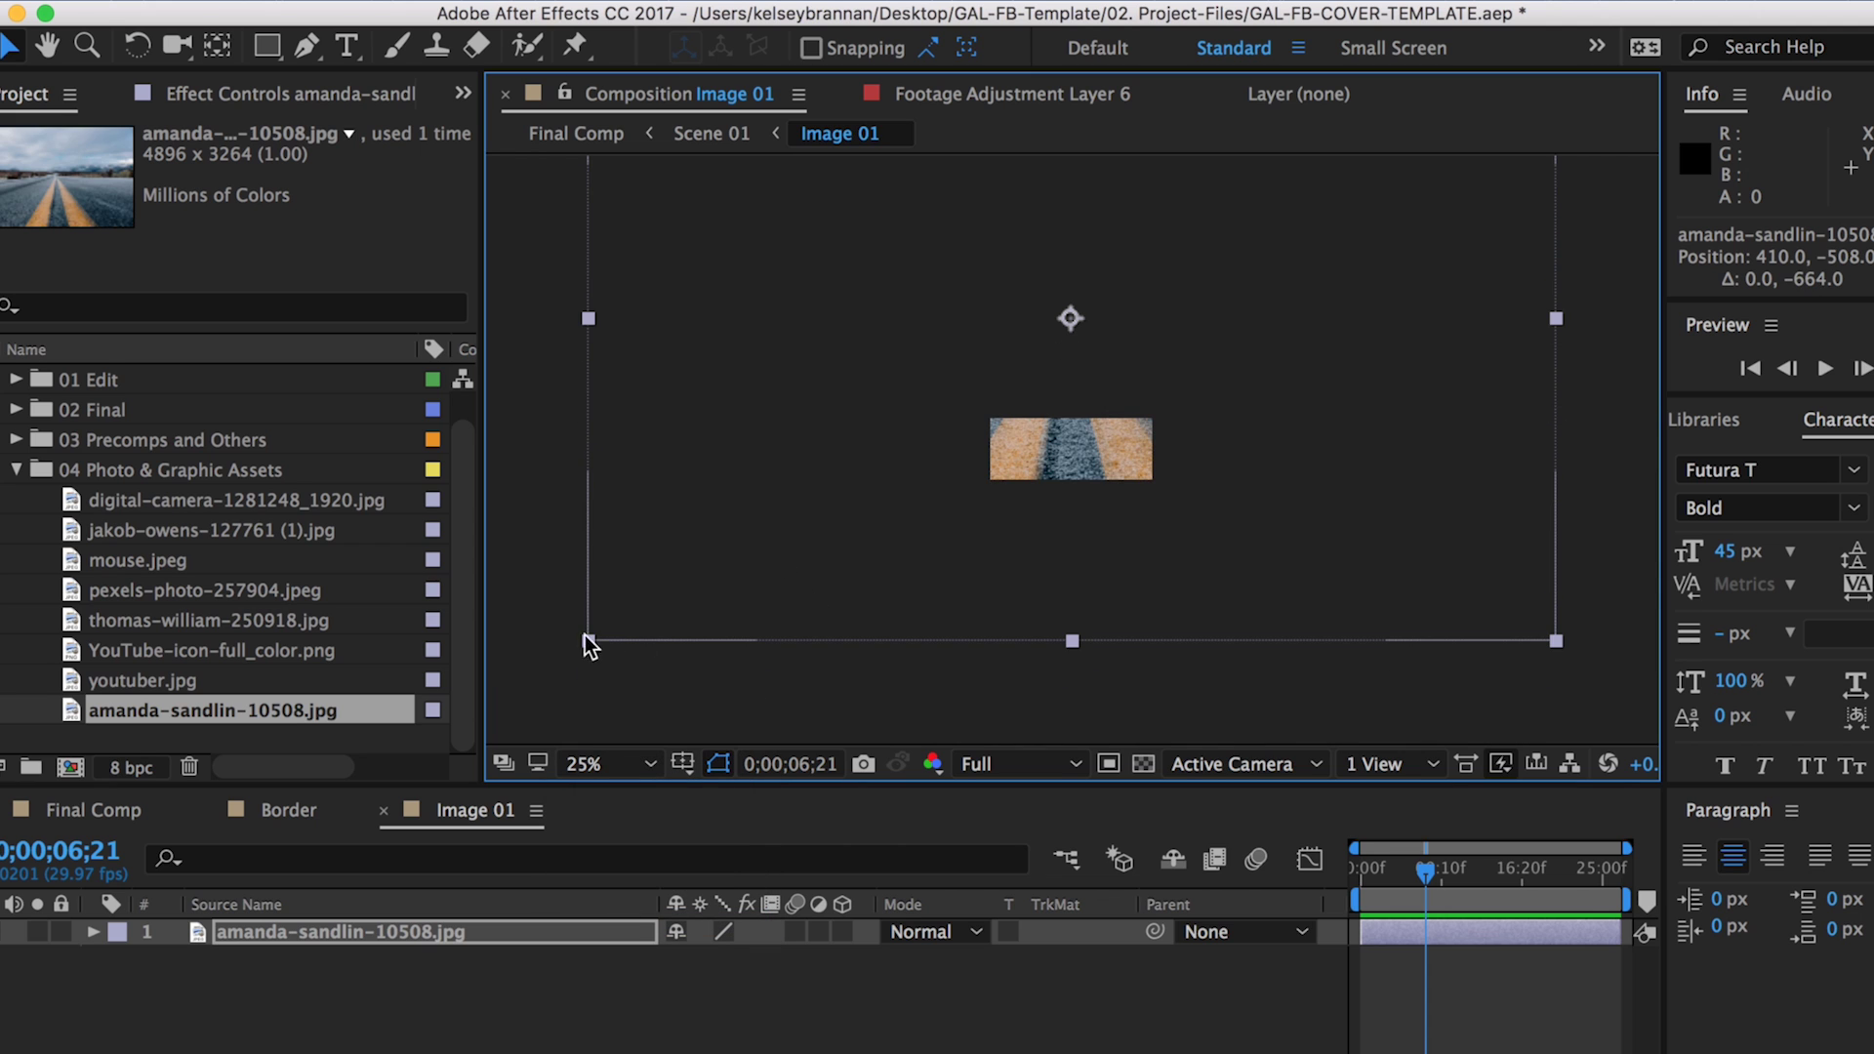
{"action": "left_click_drag", "start_coordinate": [588, 641], "coordinate": [990, 459]}
{"action": "left_click", "coordinate": [605, 764]}
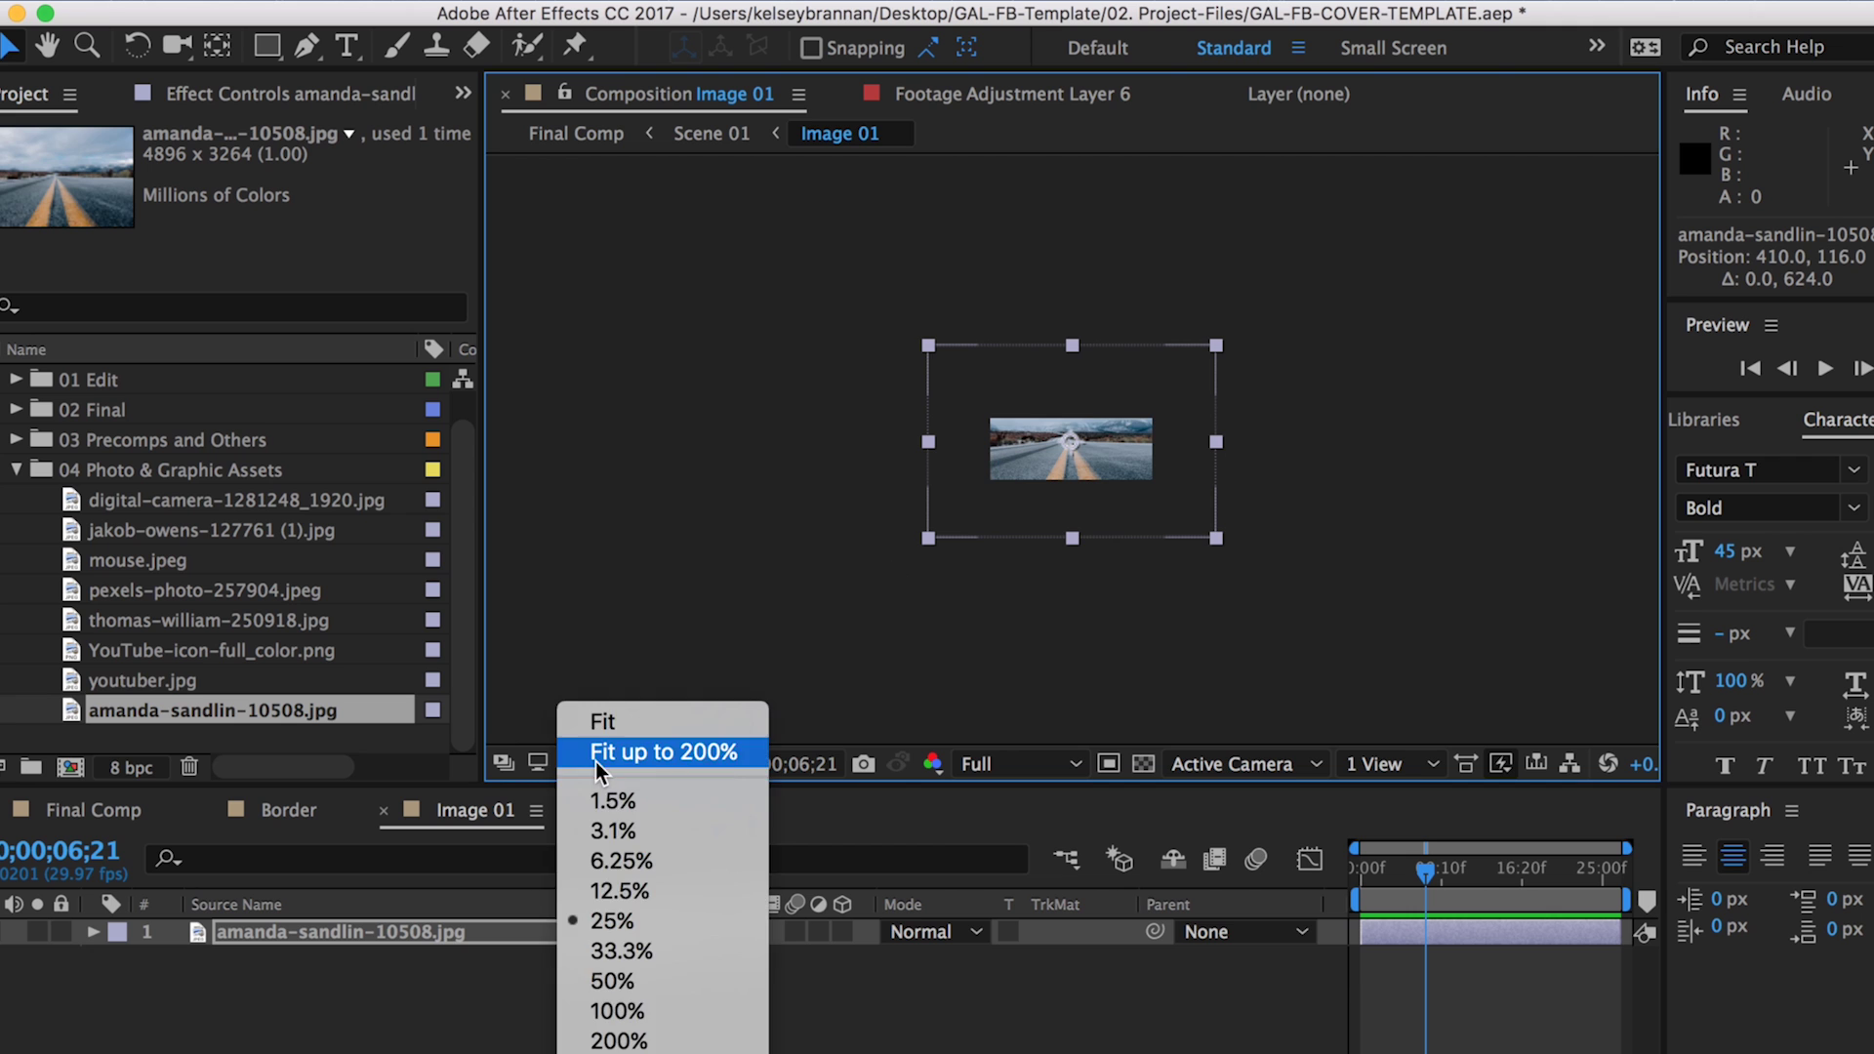
{"action": "left_click", "coordinate": [599, 718]}
{"action": "left_click_drag", "start_coordinate": [795, 564], "coordinate": [773, 547]}
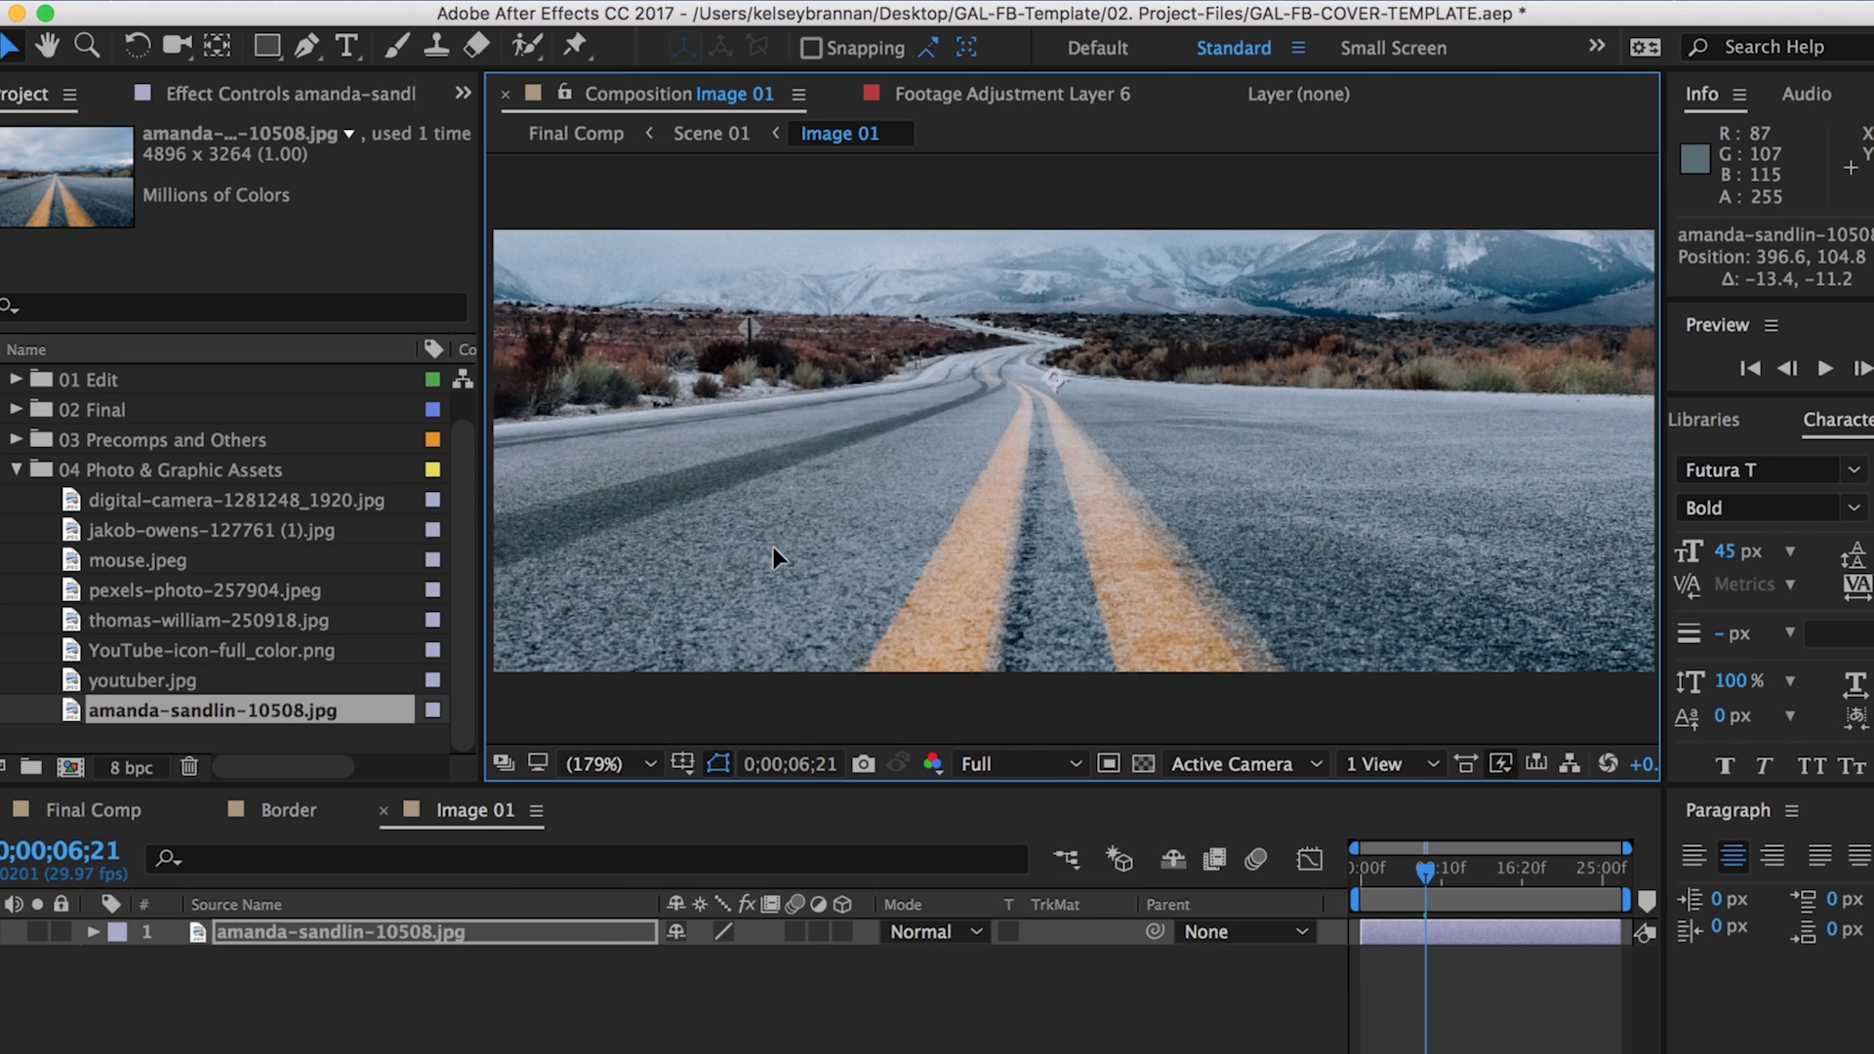
Open the Text 01 composition and fit it to the view.
{"action": "left_click", "coordinate": [16, 481]}
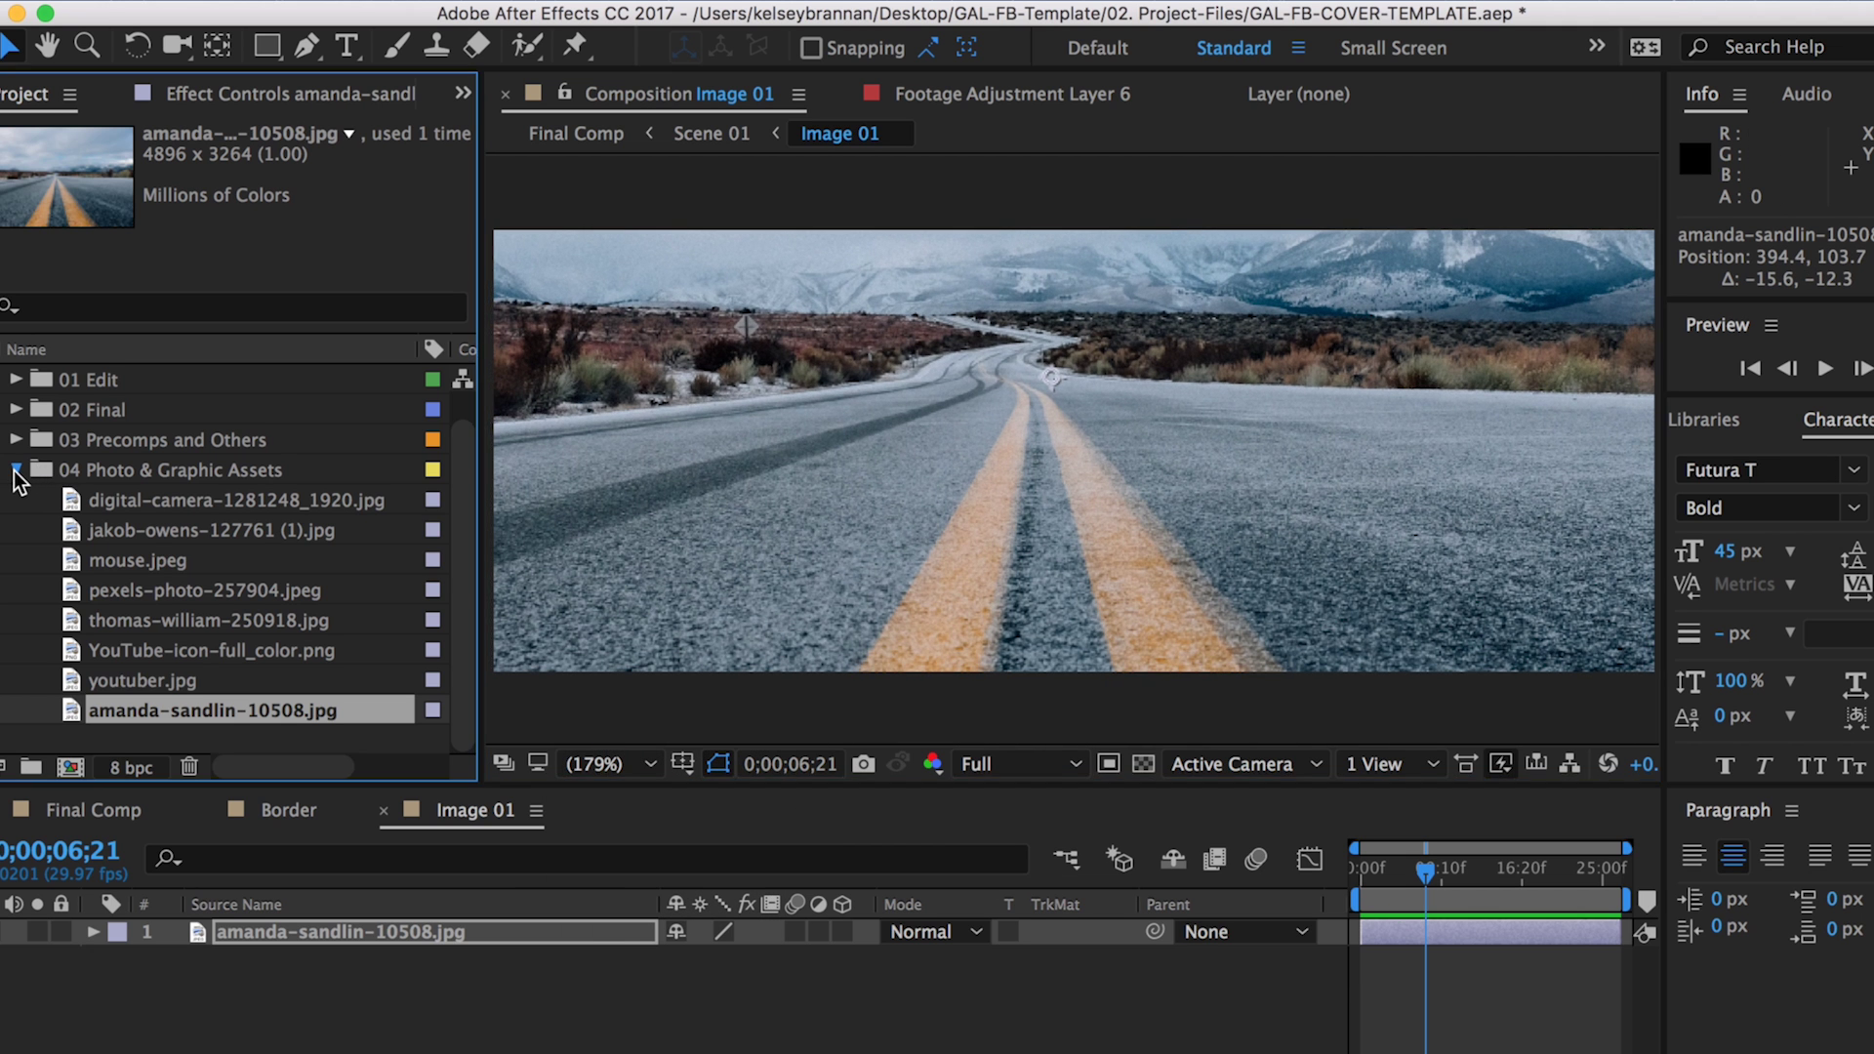
{"action": "left_click", "coordinate": [15, 471]}
{"action": "left_click", "coordinate": [17, 411]}
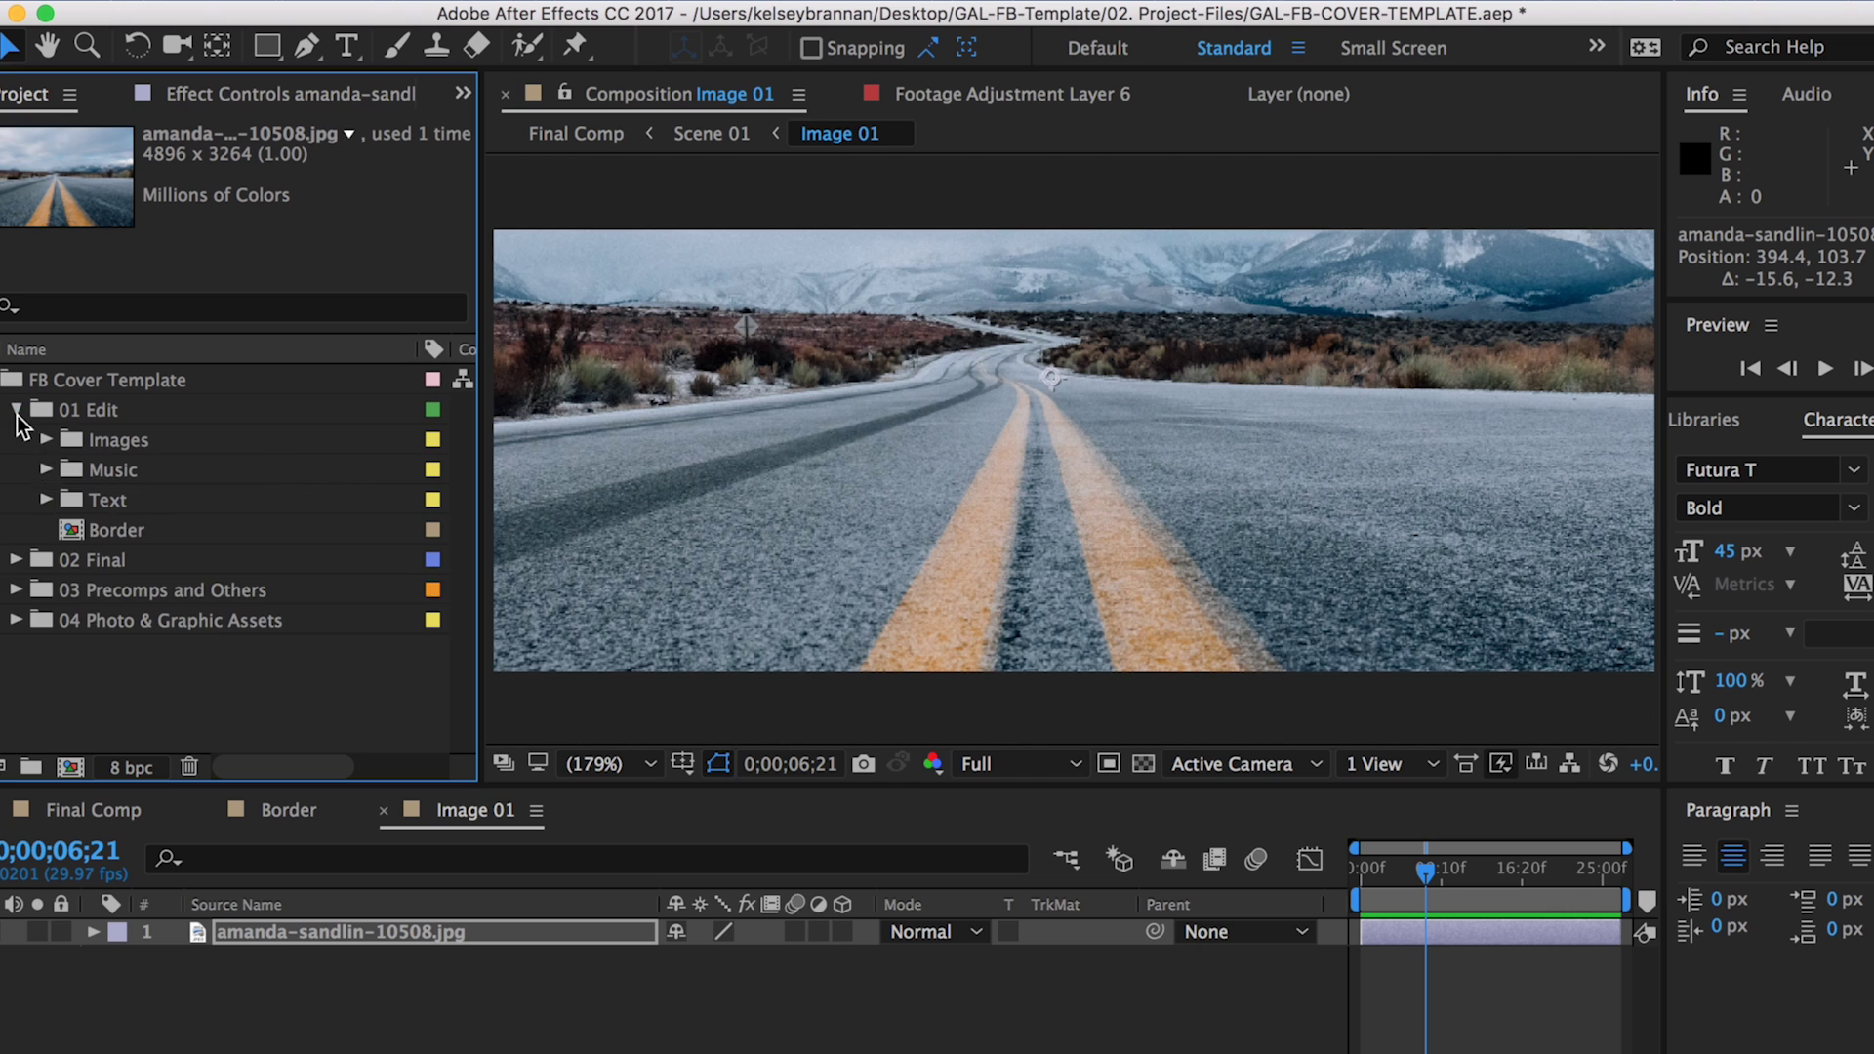
{"action": "left_click", "coordinate": [46, 500]}
{"action": "double_click", "coordinate": [117, 535]}
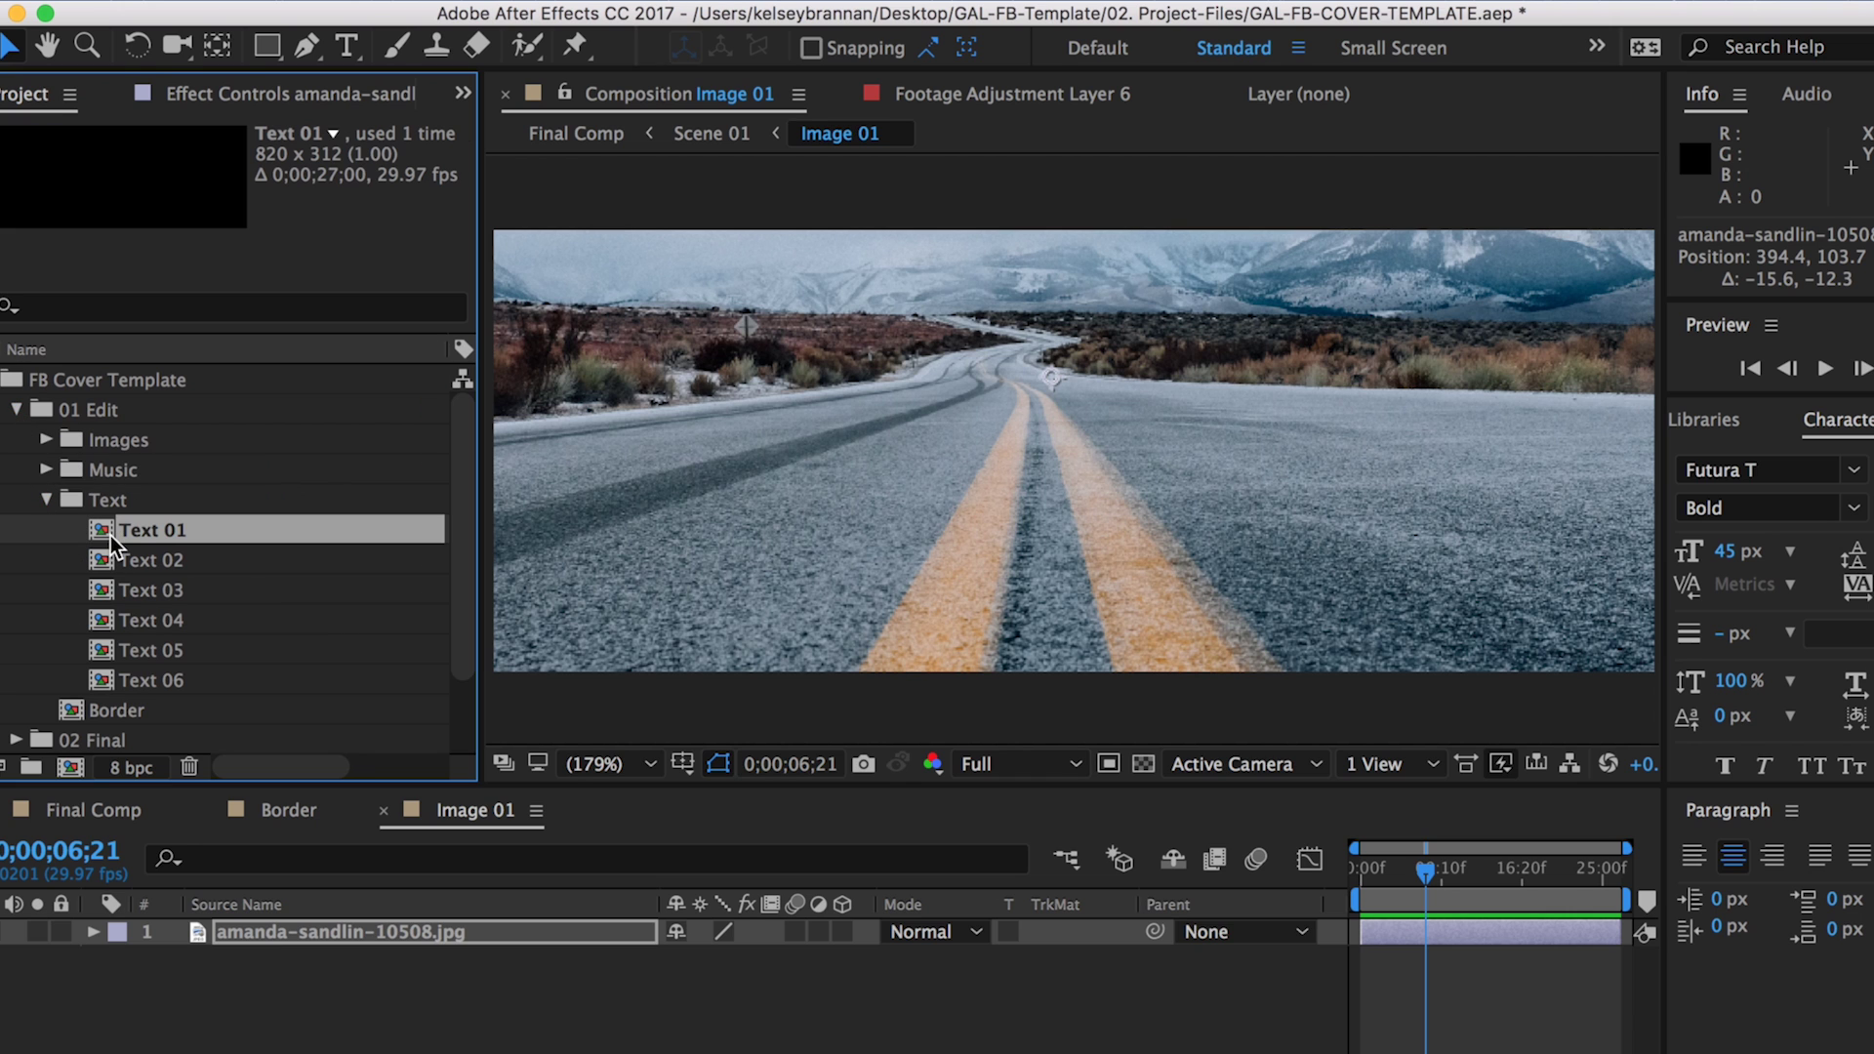
{"action": "left_click", "coordinate": [644, 765]}
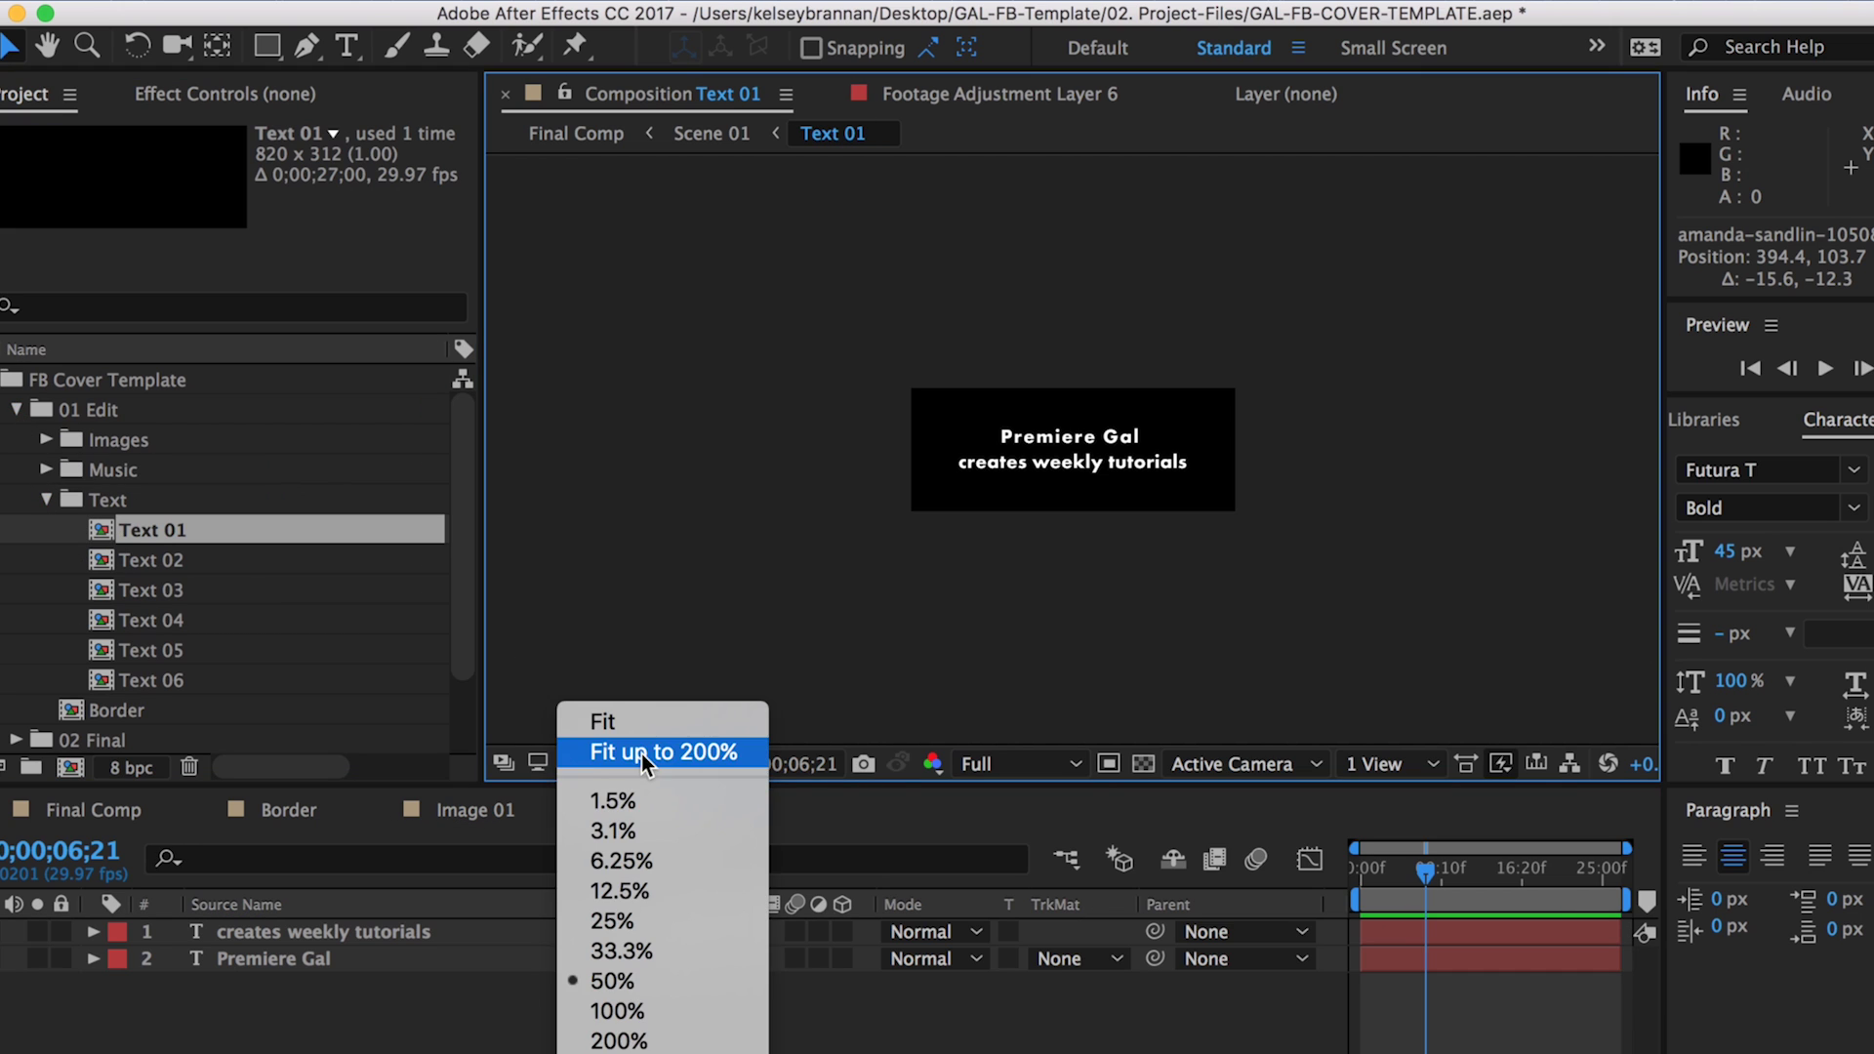
{"action": "left_click", "coordinate": [615, 721]}
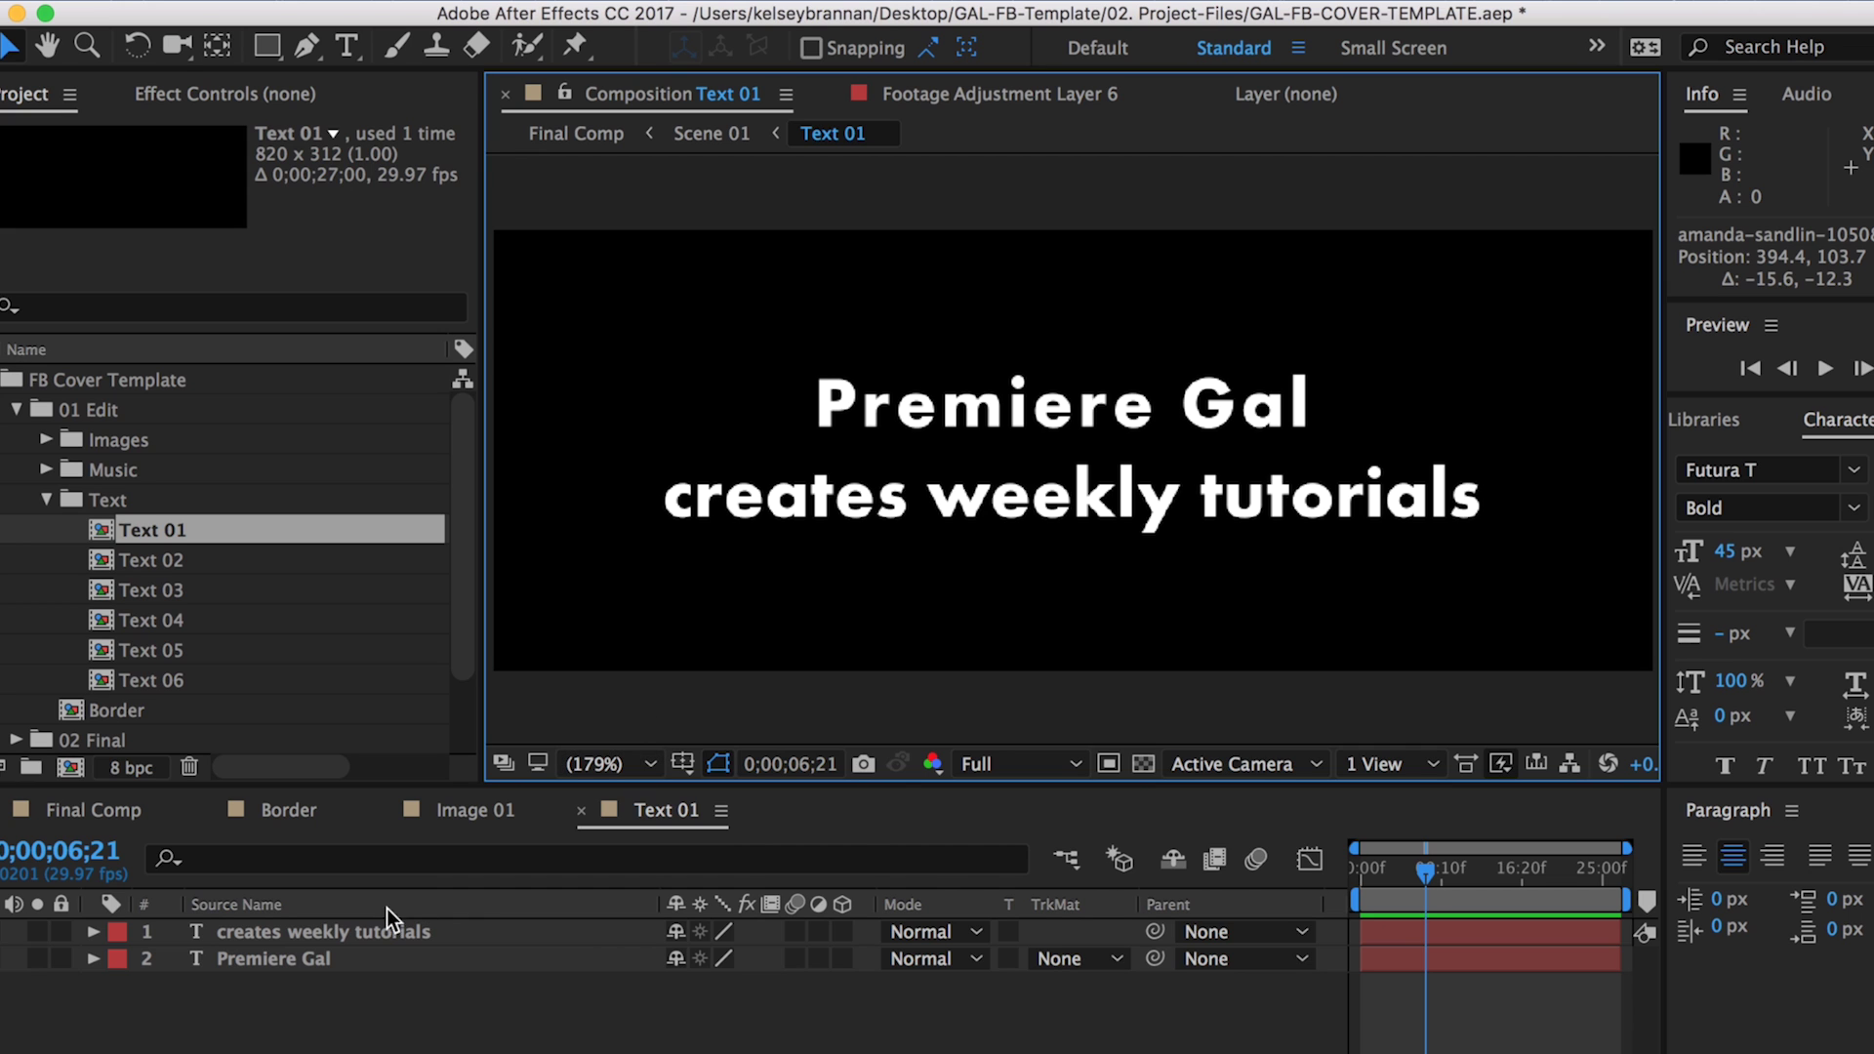
Retype the titles as 'New title here' and 'Second line here'.
{"action": "left_click", "coordinate": [359, 958]}
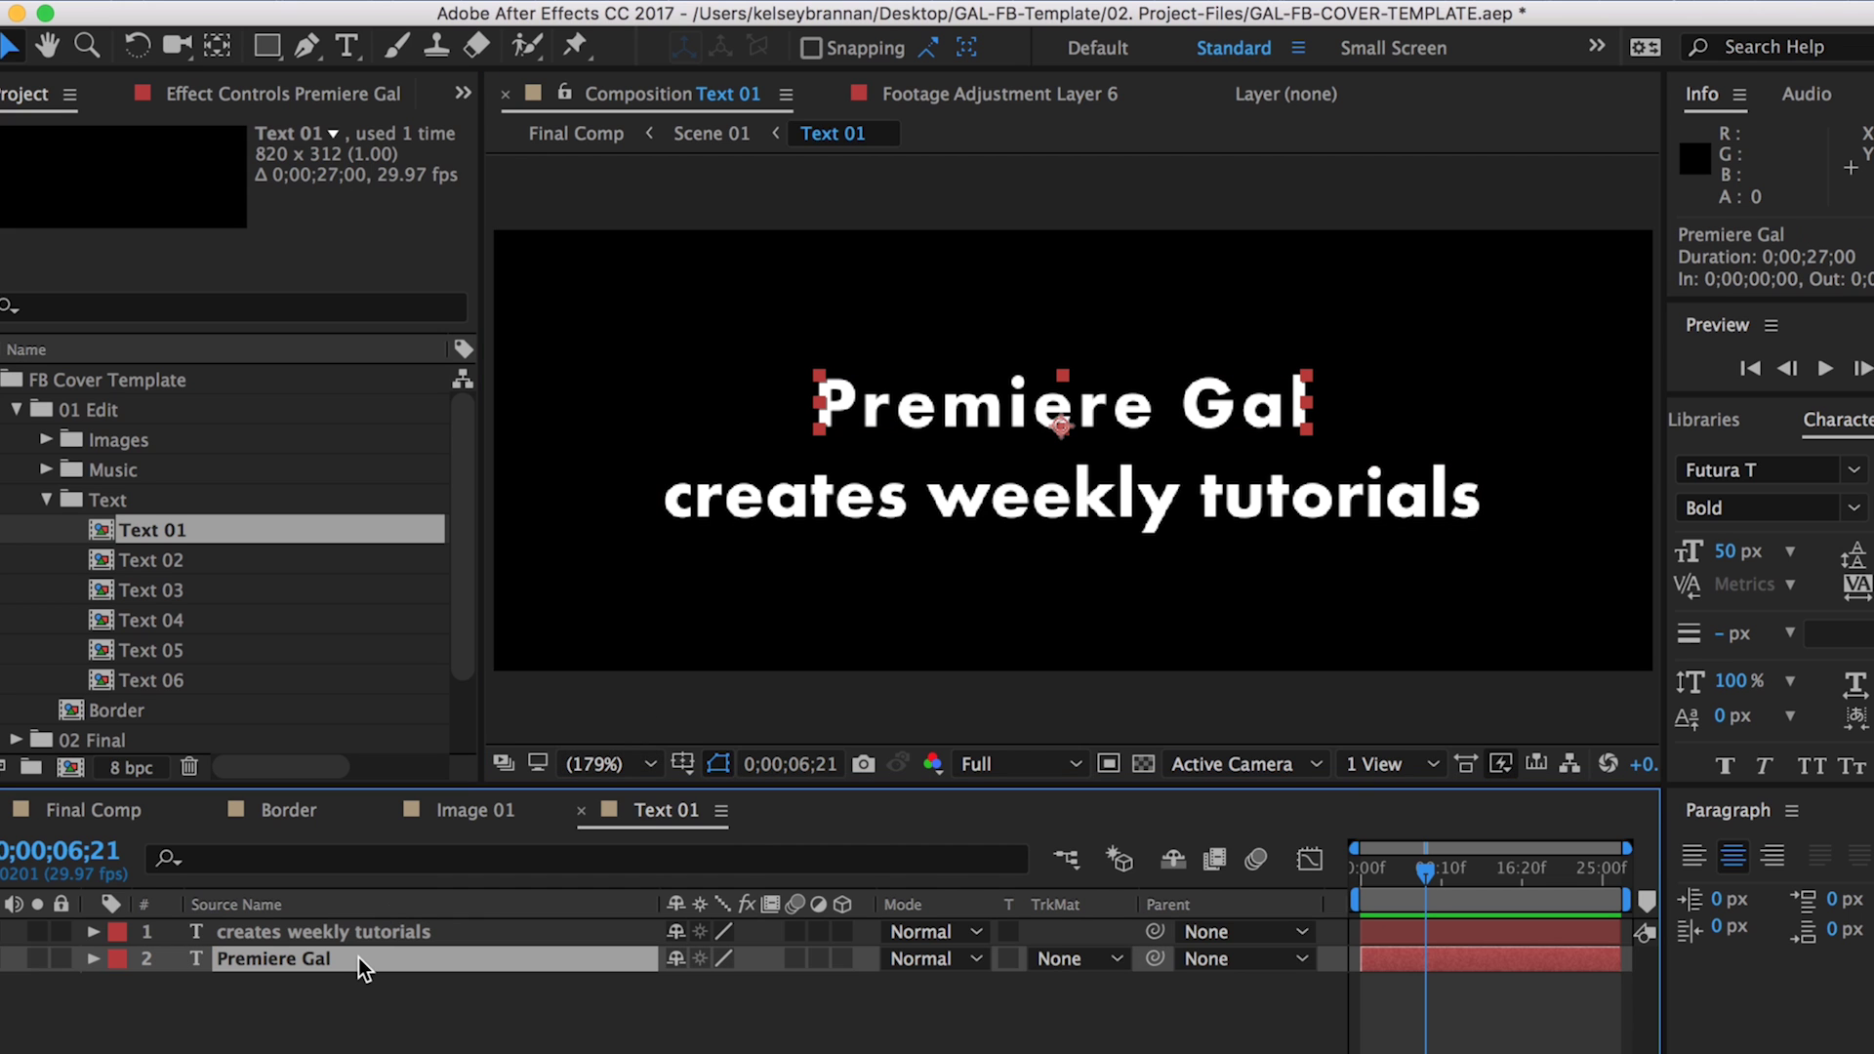
{"action": "double_click", "coordinate": [899, 412]}
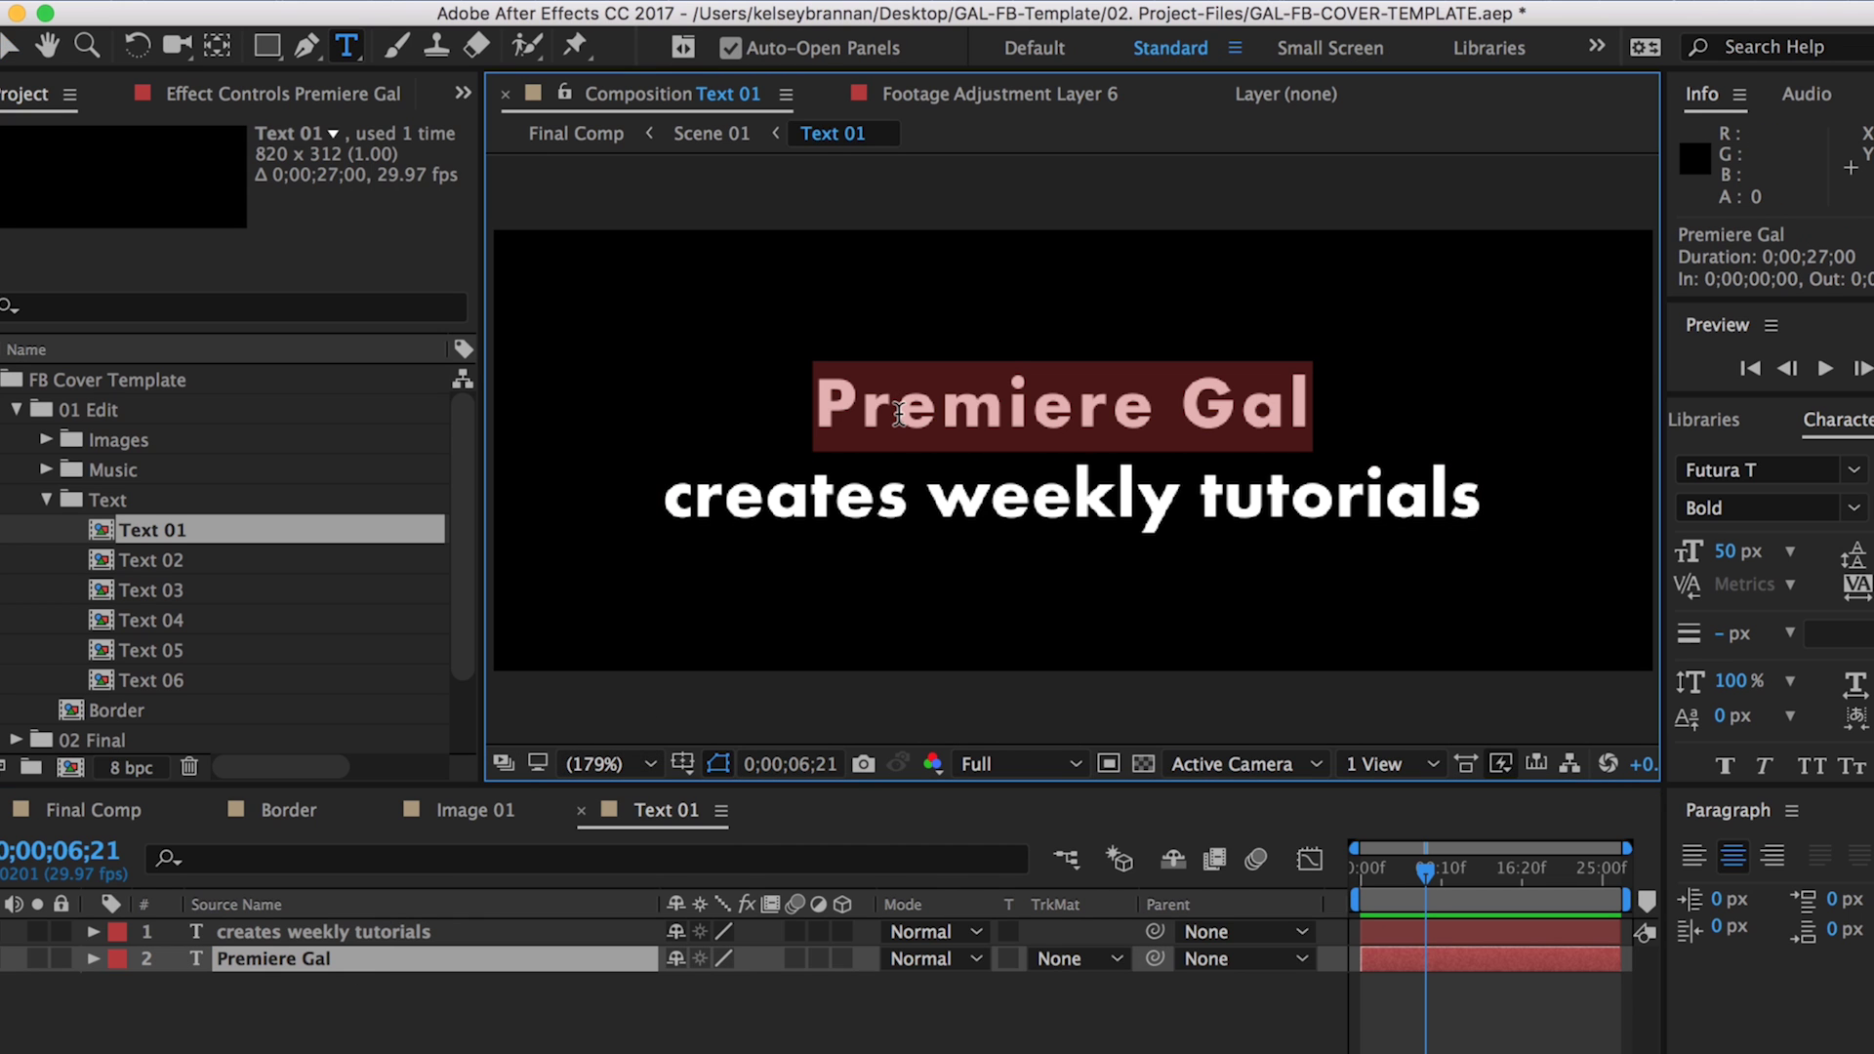
{"action": "type", "text": "New title here"}
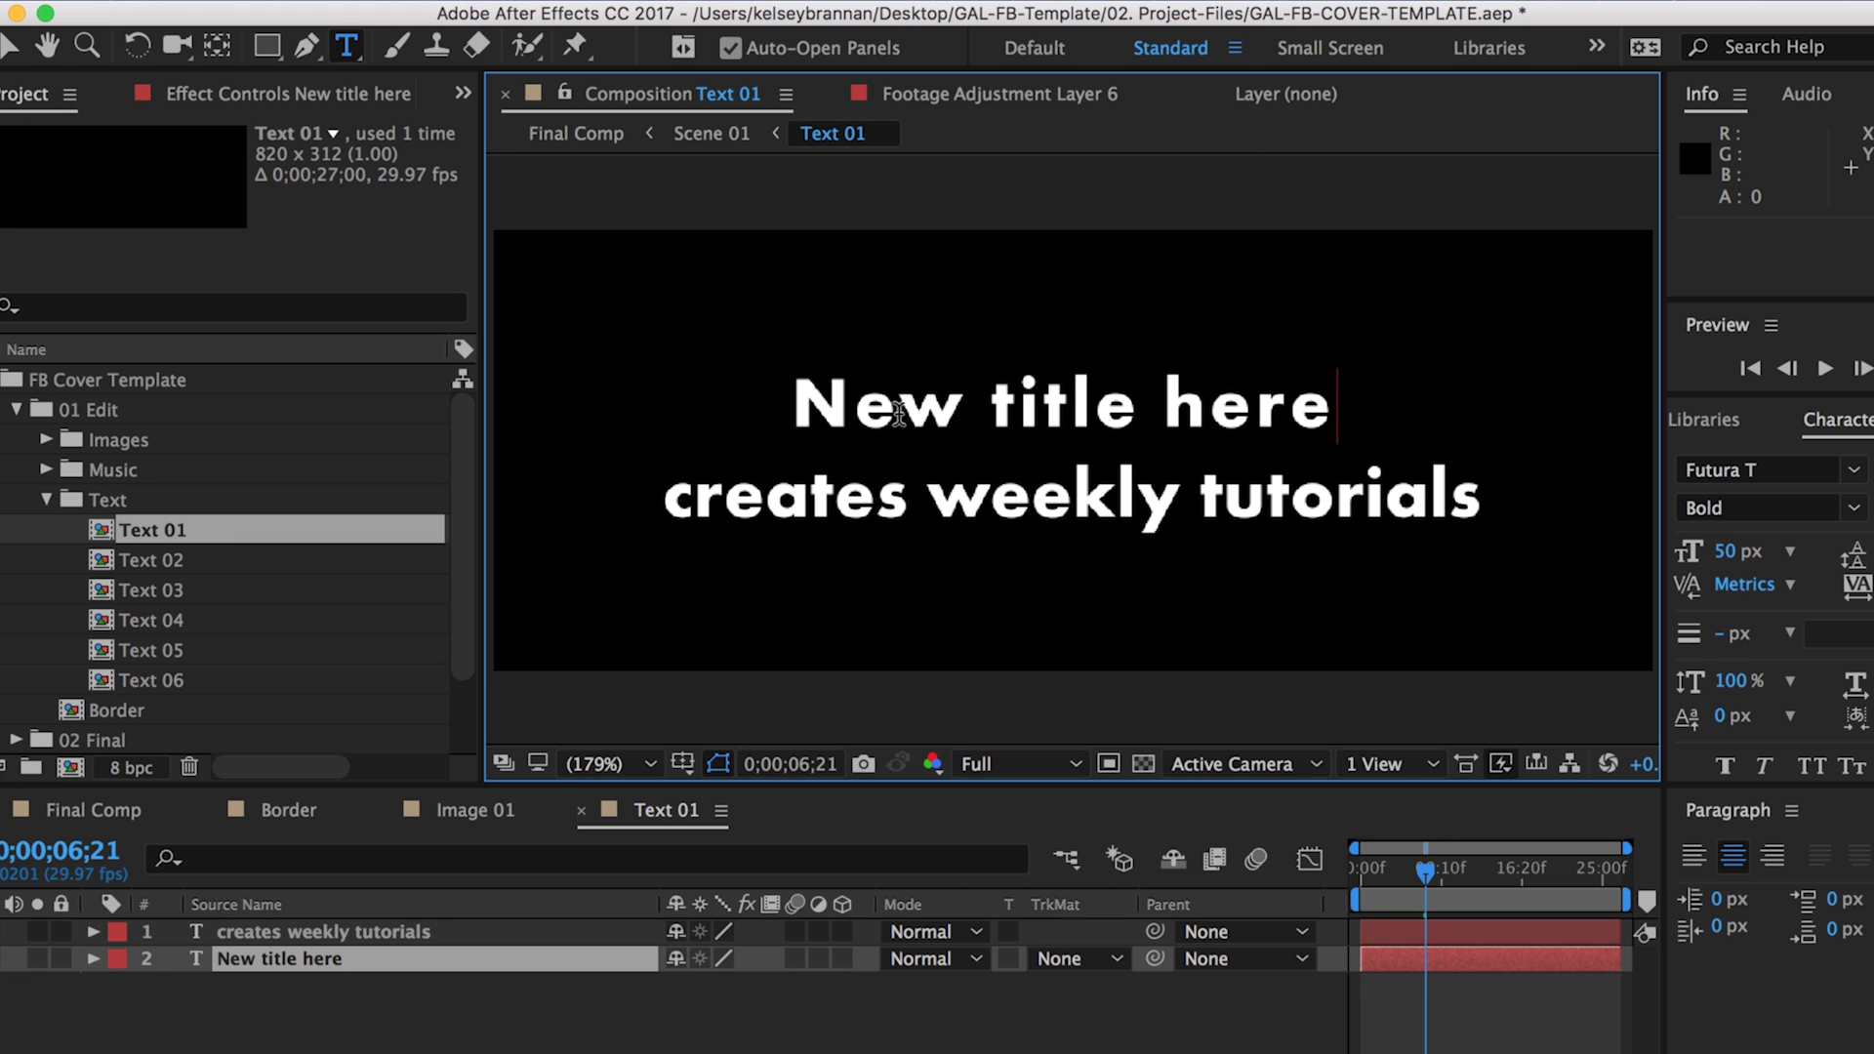
{"action": "left_click", "coordinate": [459, 931]}
{"action": "double_click", "coordinate": [847, 495]}
{"action": "type", "text": "Second line here"}
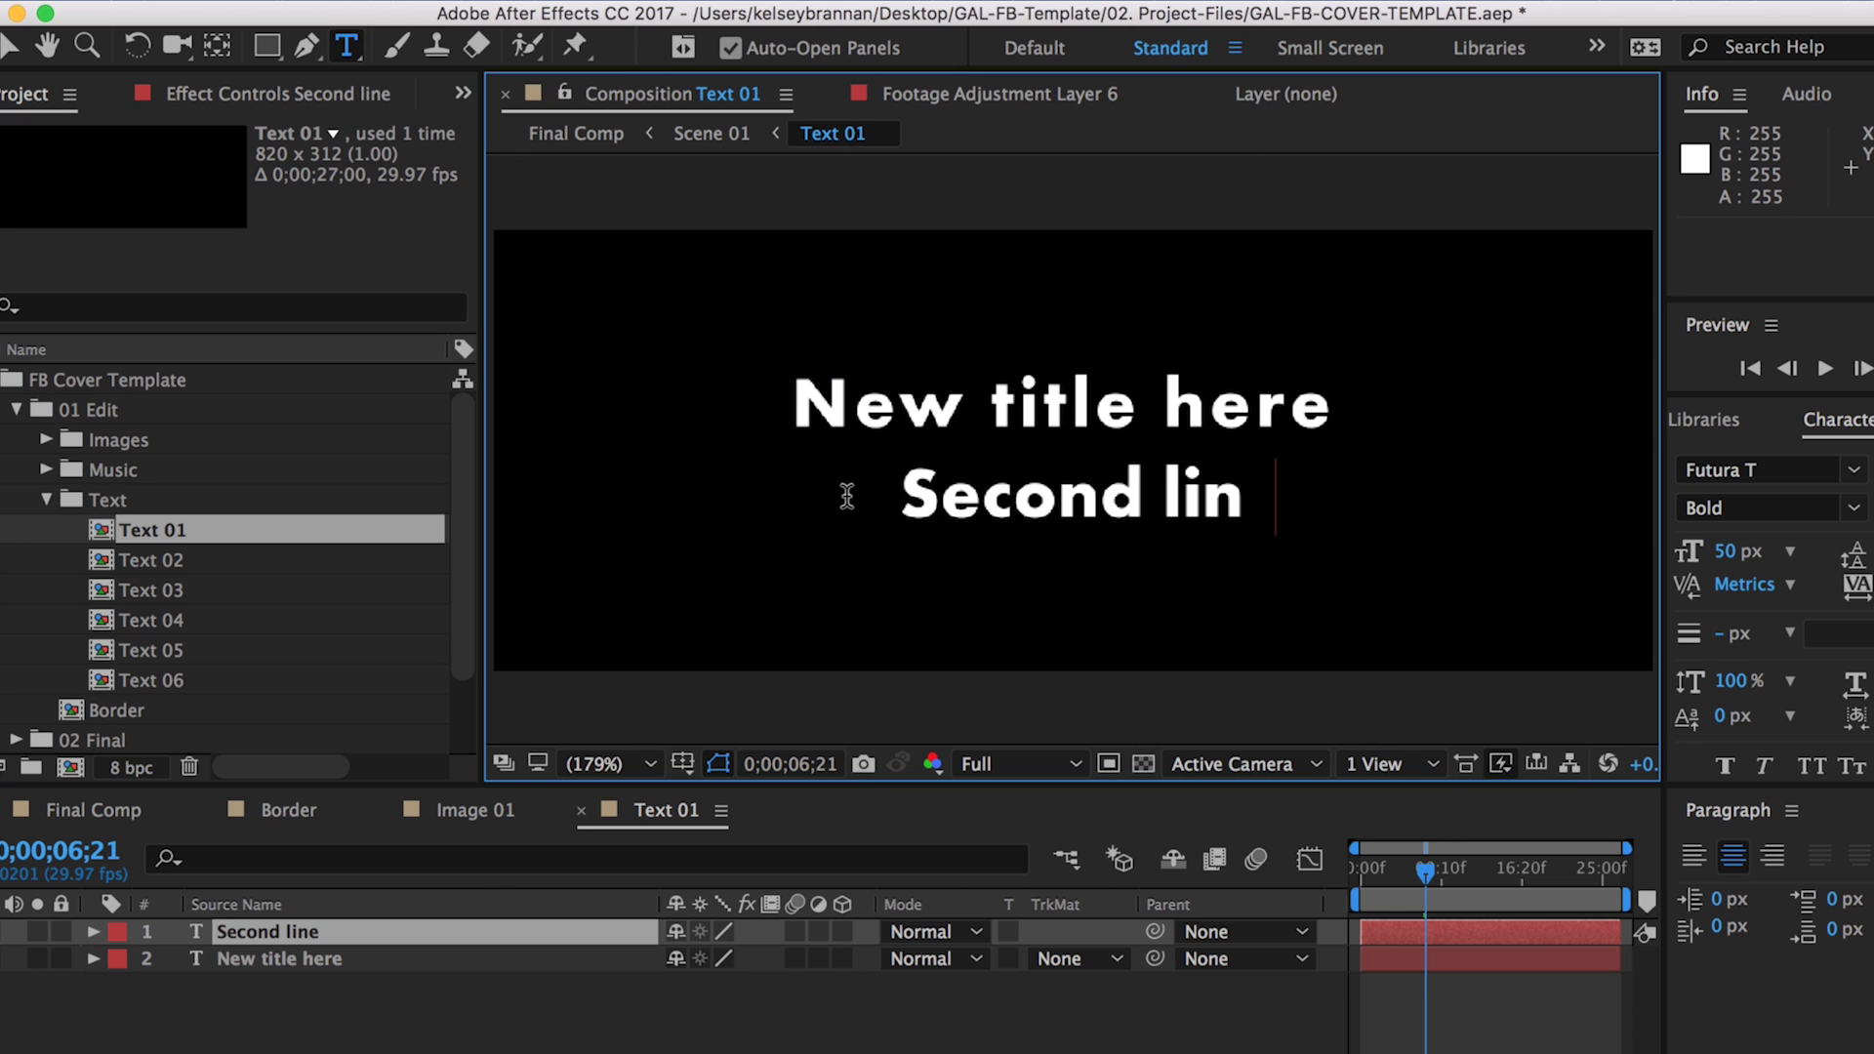
Set both title lines to Bebas Neue and nudge the second line left to centre it.
{"action": "triple_click", "coordinate": [935, 516]}
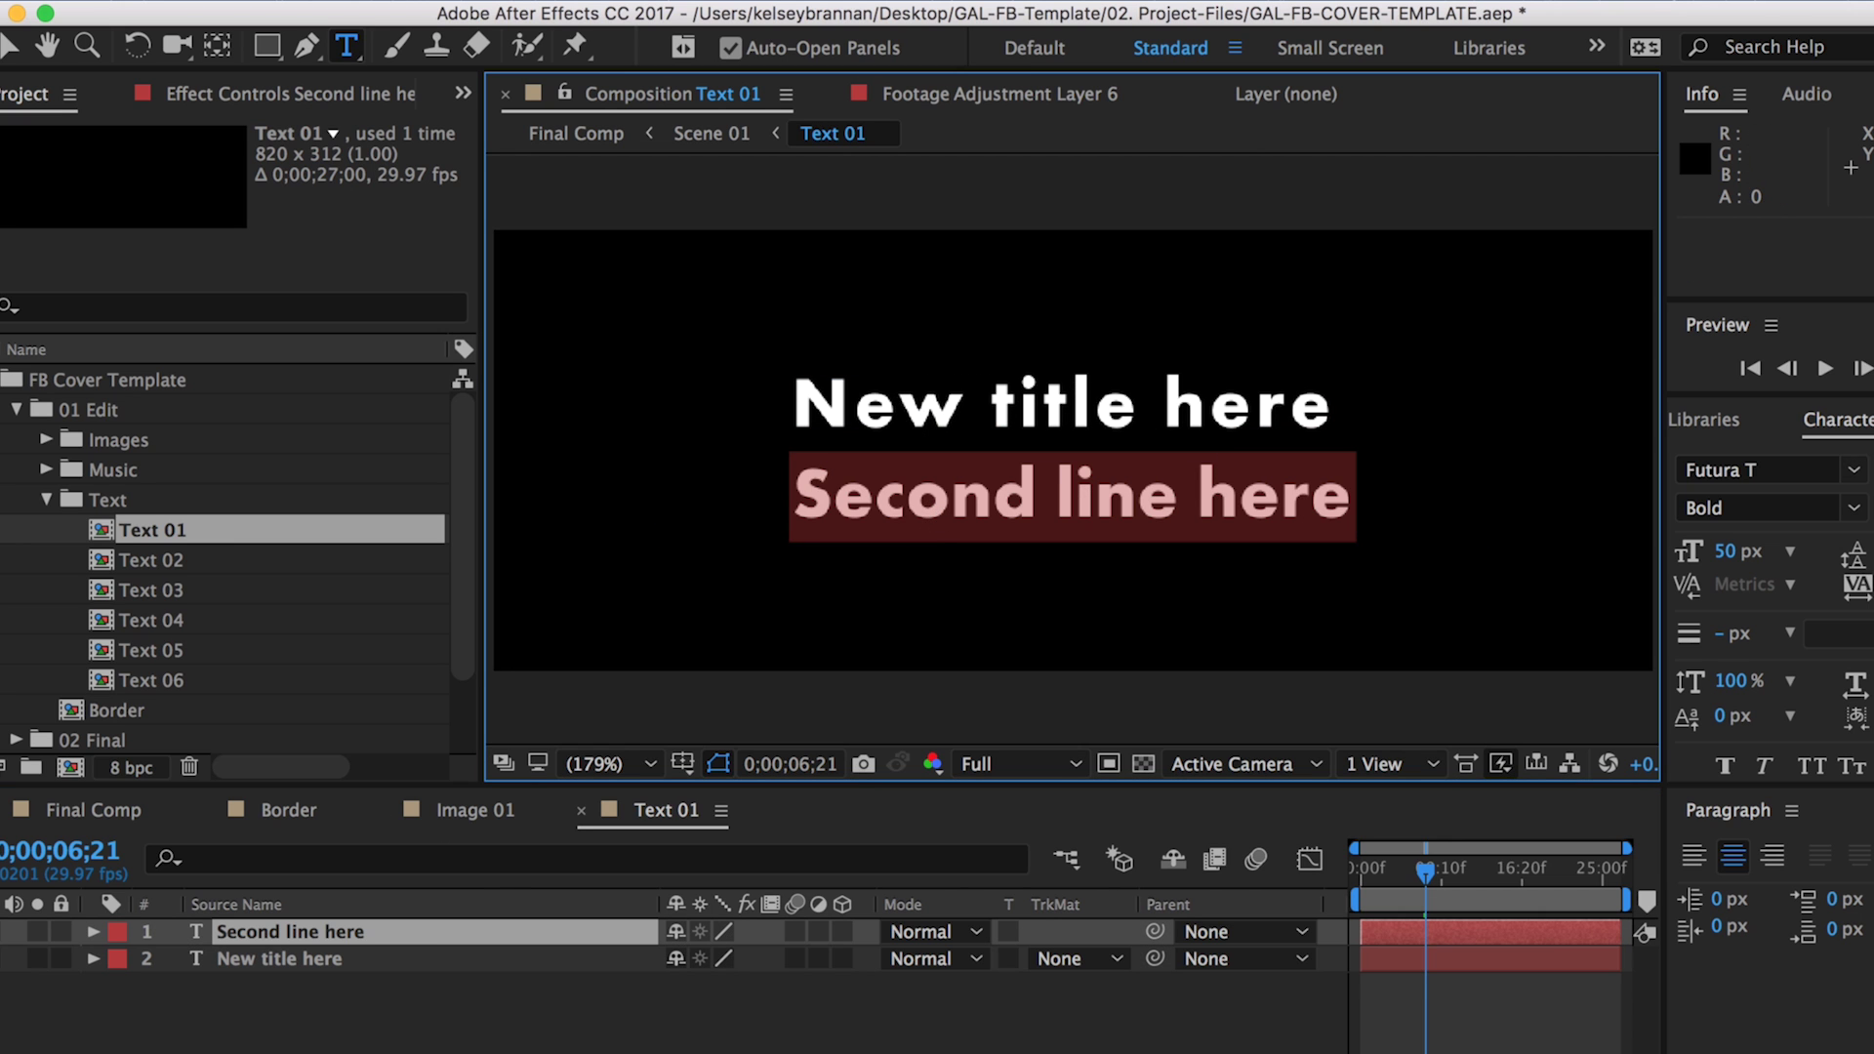
{"action": "left_click", "coordinate": [1750, 471]}
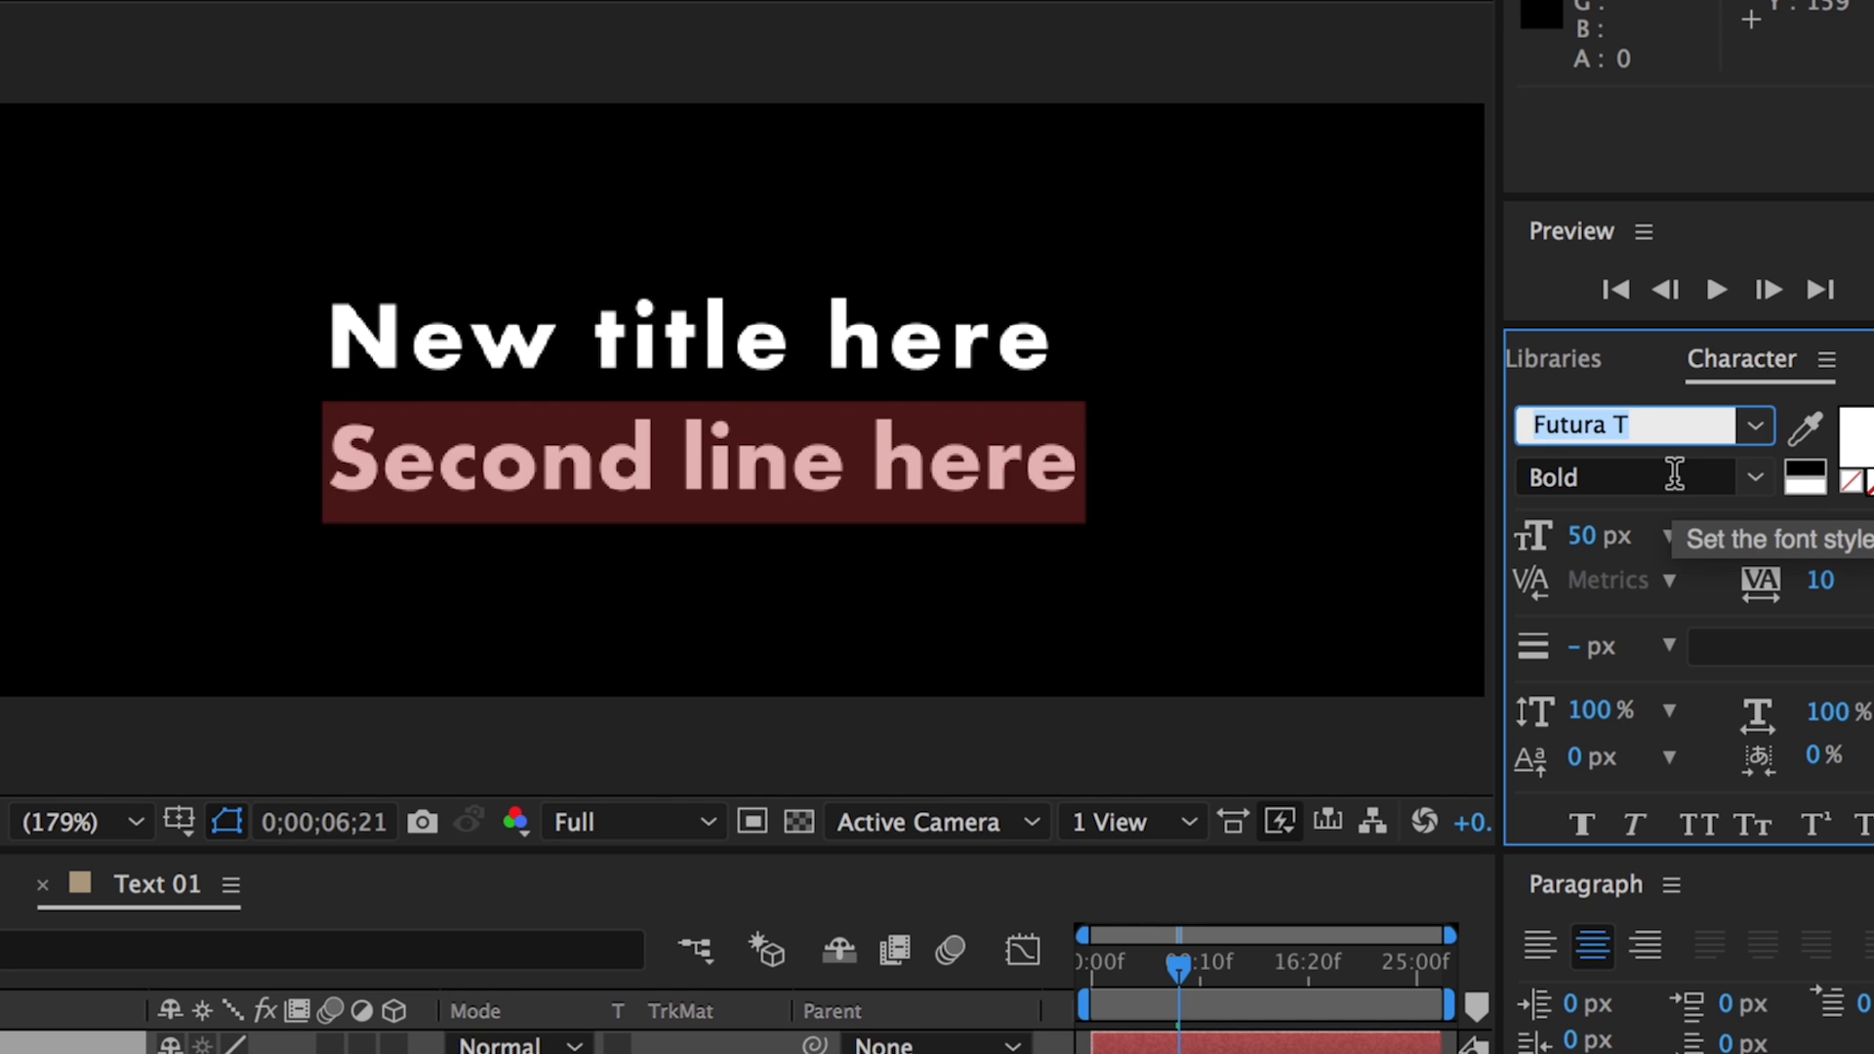
{"action": "type", "text": "Bebas Neue"}
{"action": "left_click", "coordinate": [1162, 395]}
{"action": "double_click", "coordinate": [684, 337]}
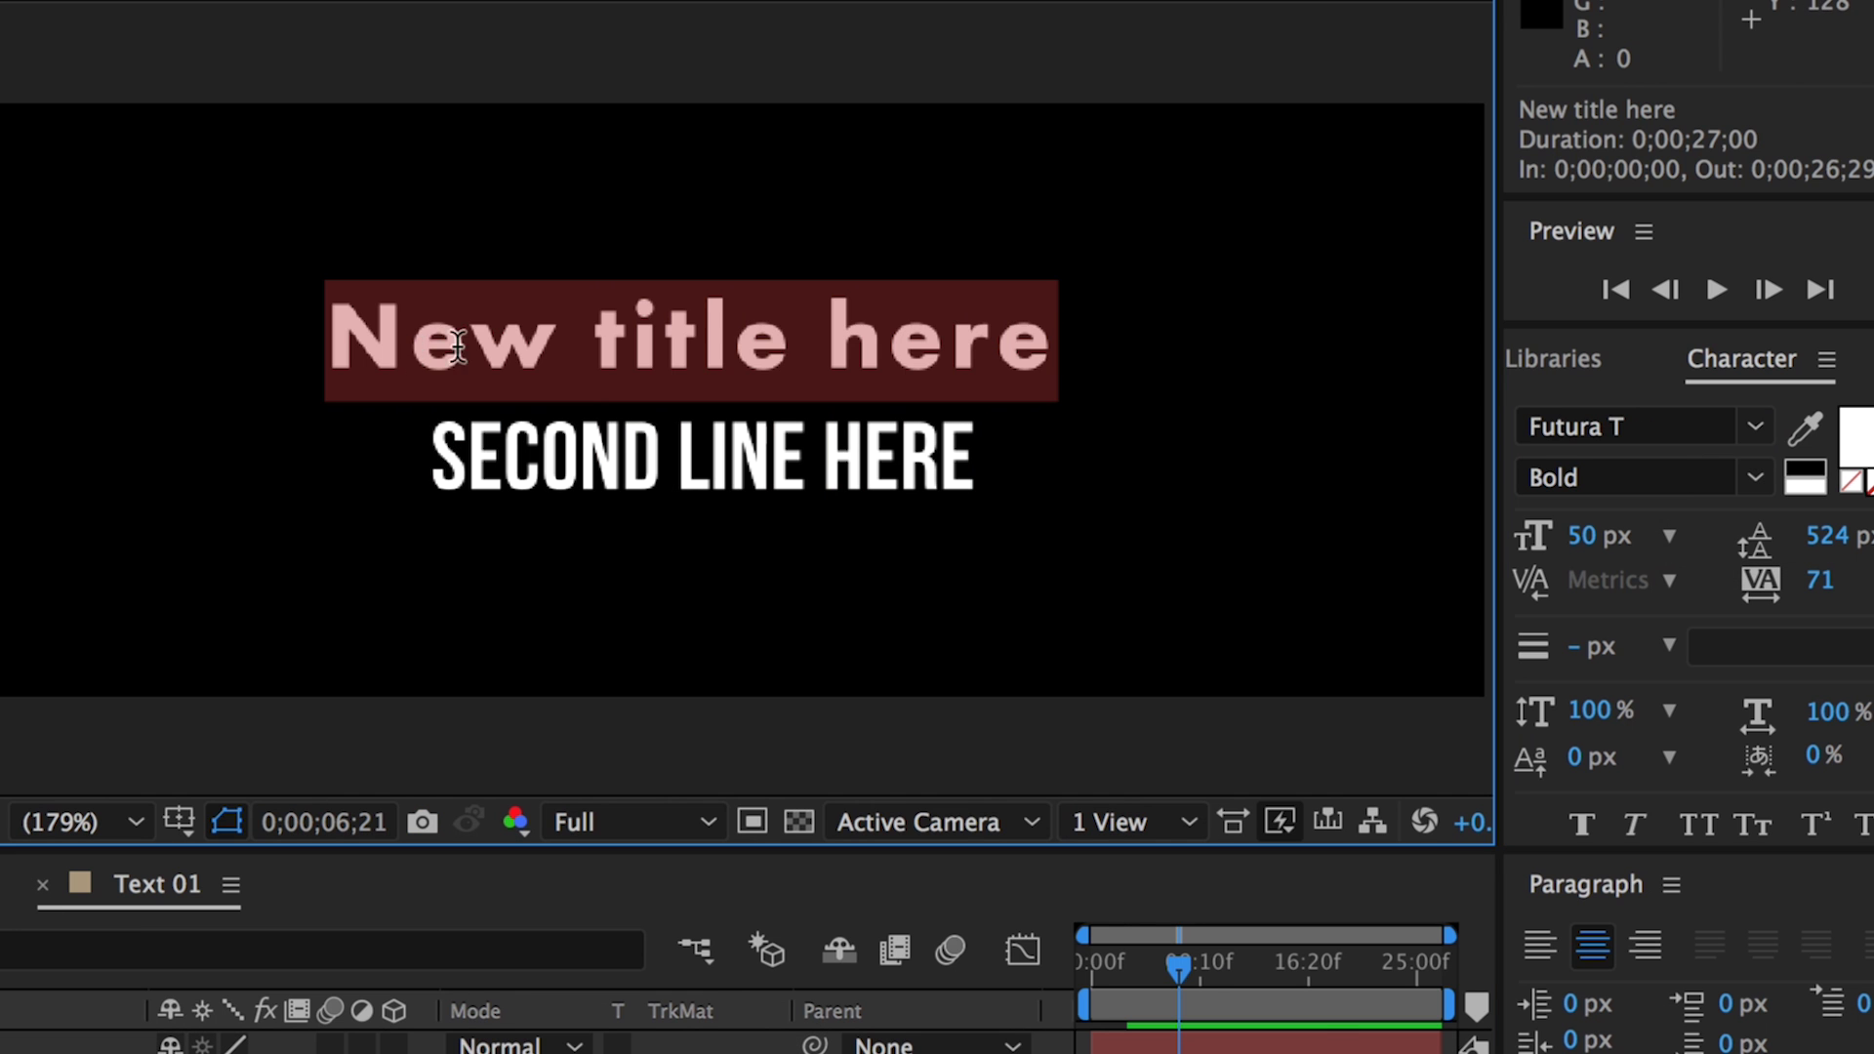
{"action": "left_click", "coordinate": [1621, 427]}
{"action": "type", "text": "Bebas Neue"}
{"action": "key", "text": "Return"}
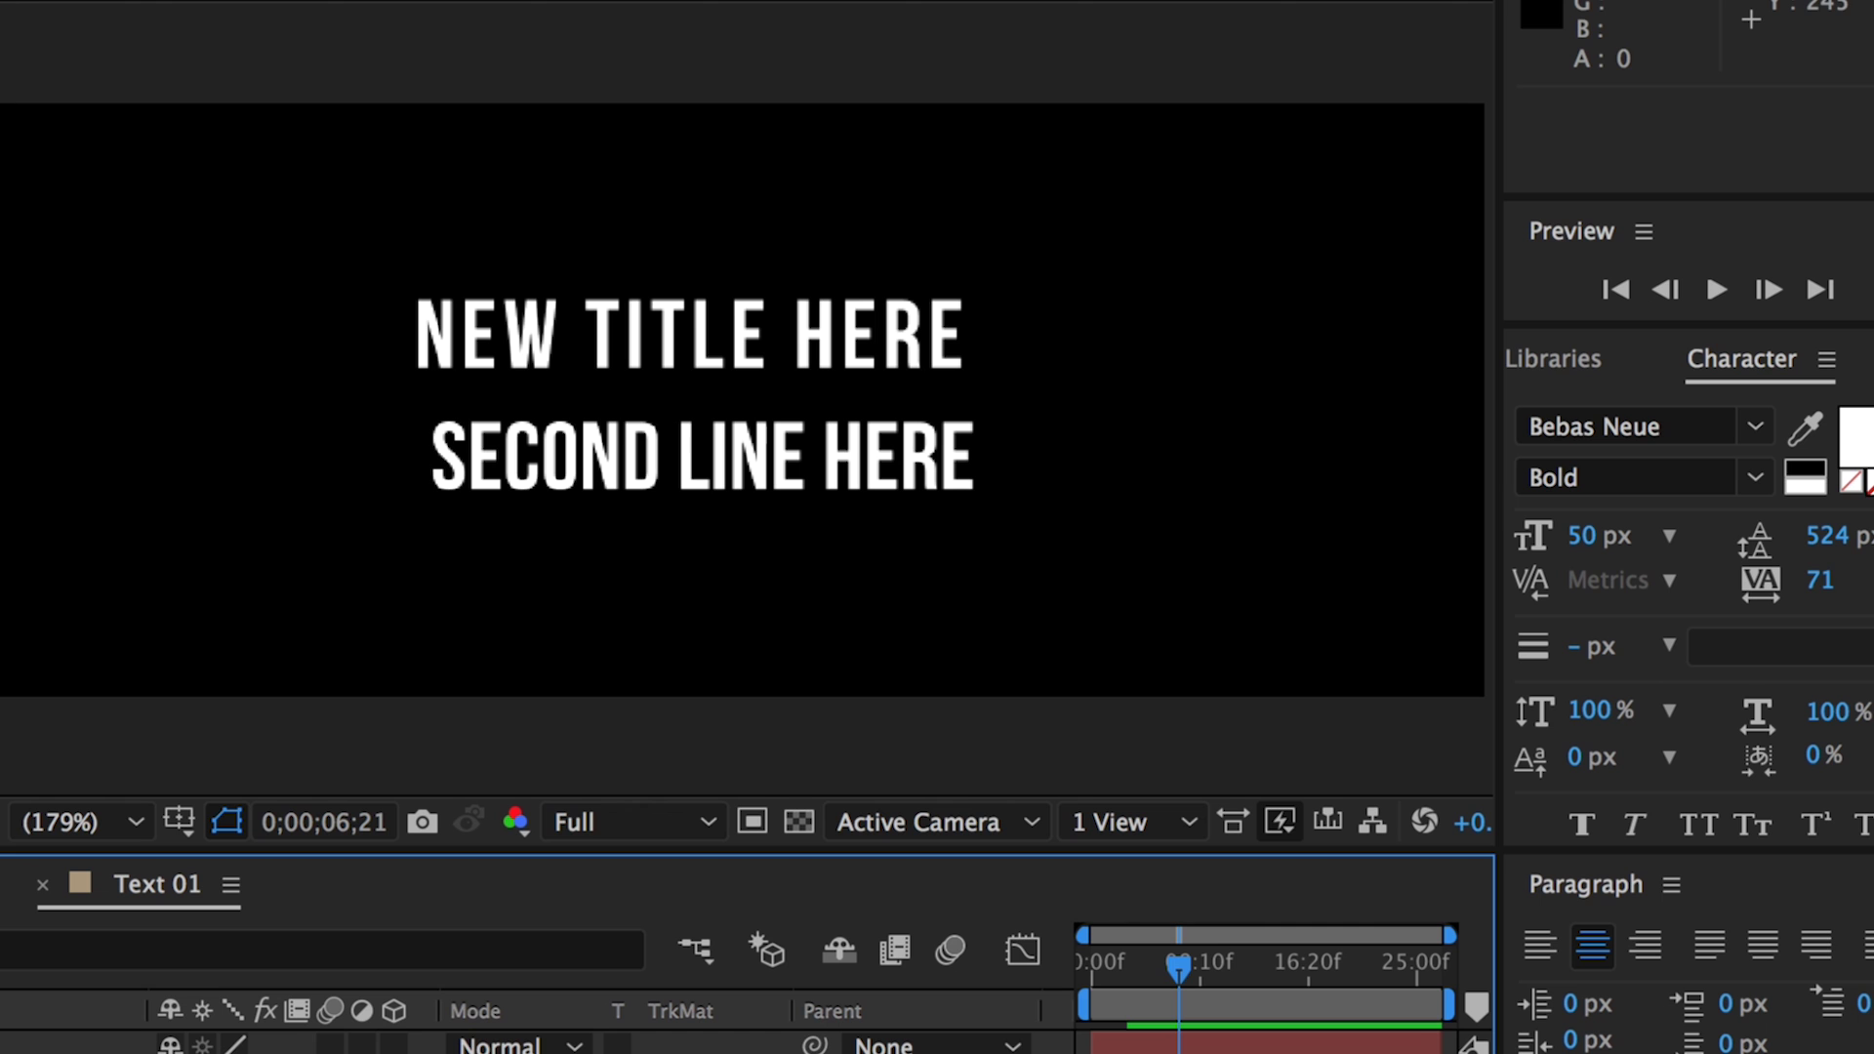
{"action": "left_click_drag", "start_coordinate": [586, 494], "coordinate": [568, 482]}
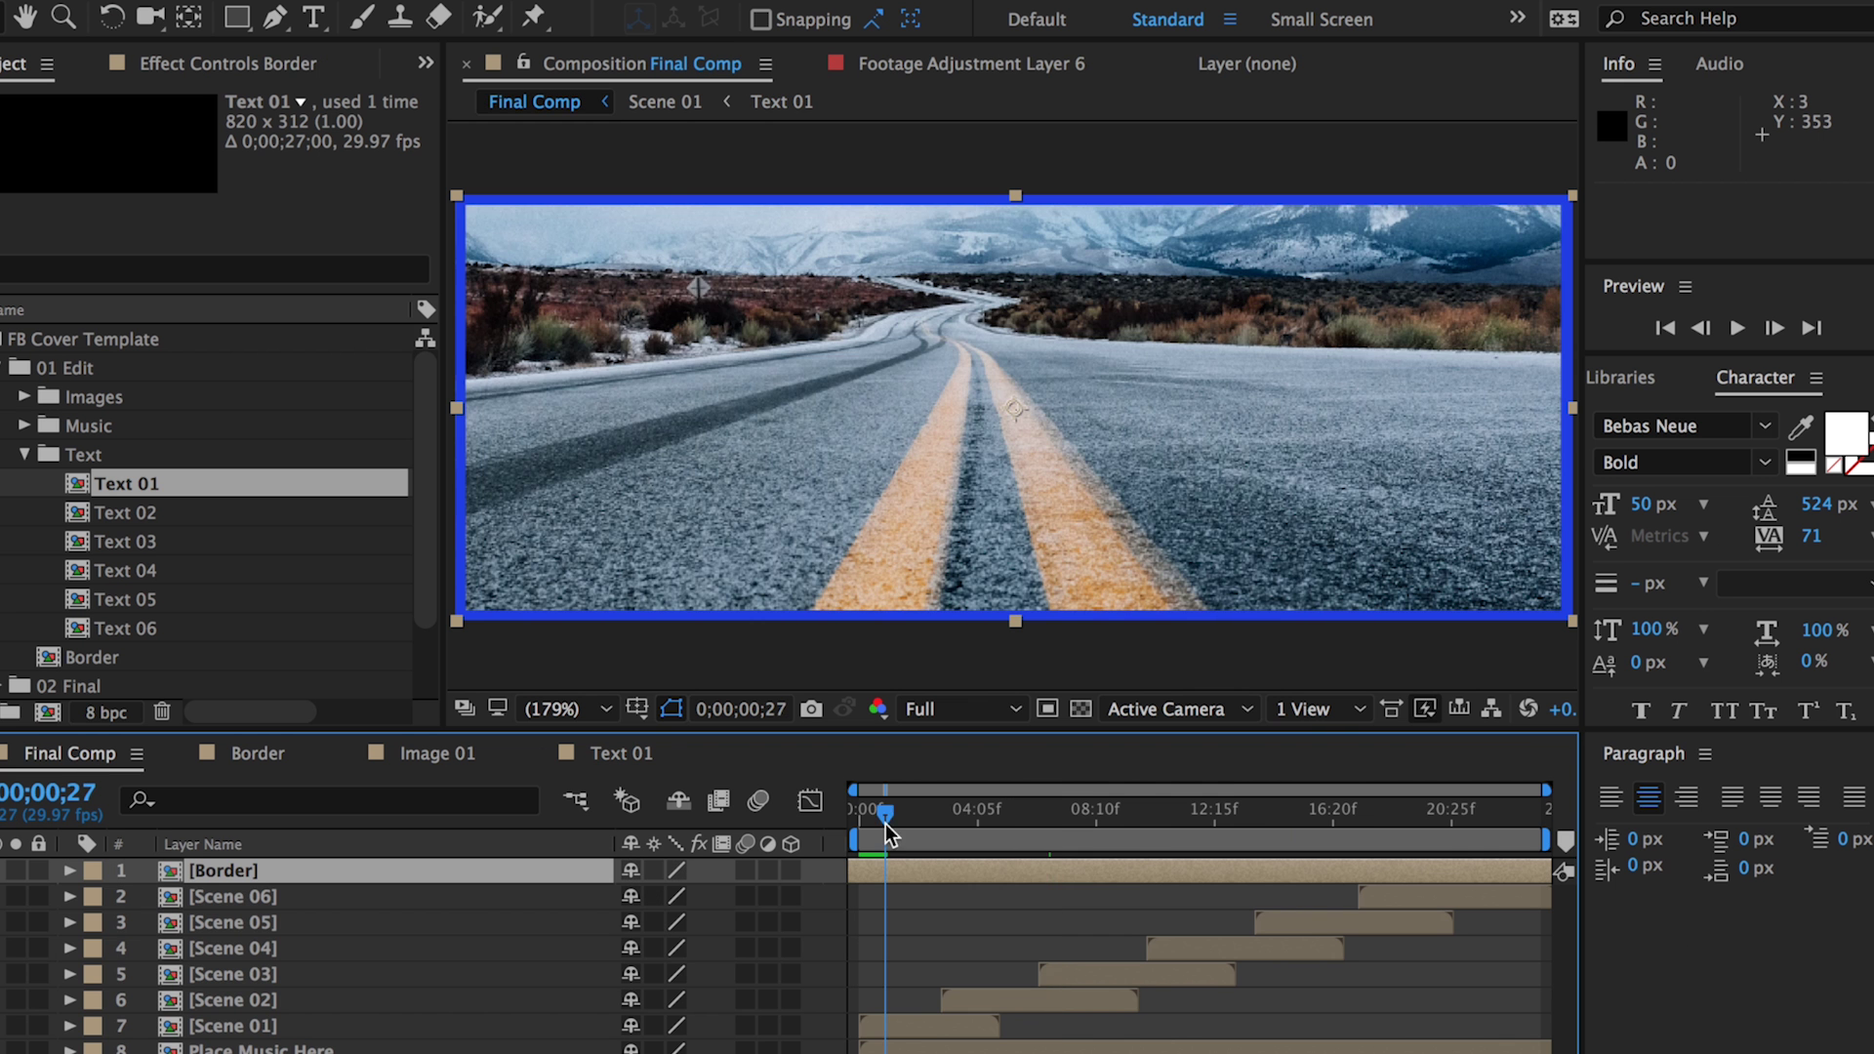
Open the Text 06 composition at the logo and URL section and select the icon layer.
{"action": "left_click_drag", "start_coordinate": [887, 824], "coordinate": [940, 824]}
{"action": "left_click", "coordinate": [24, 455]}
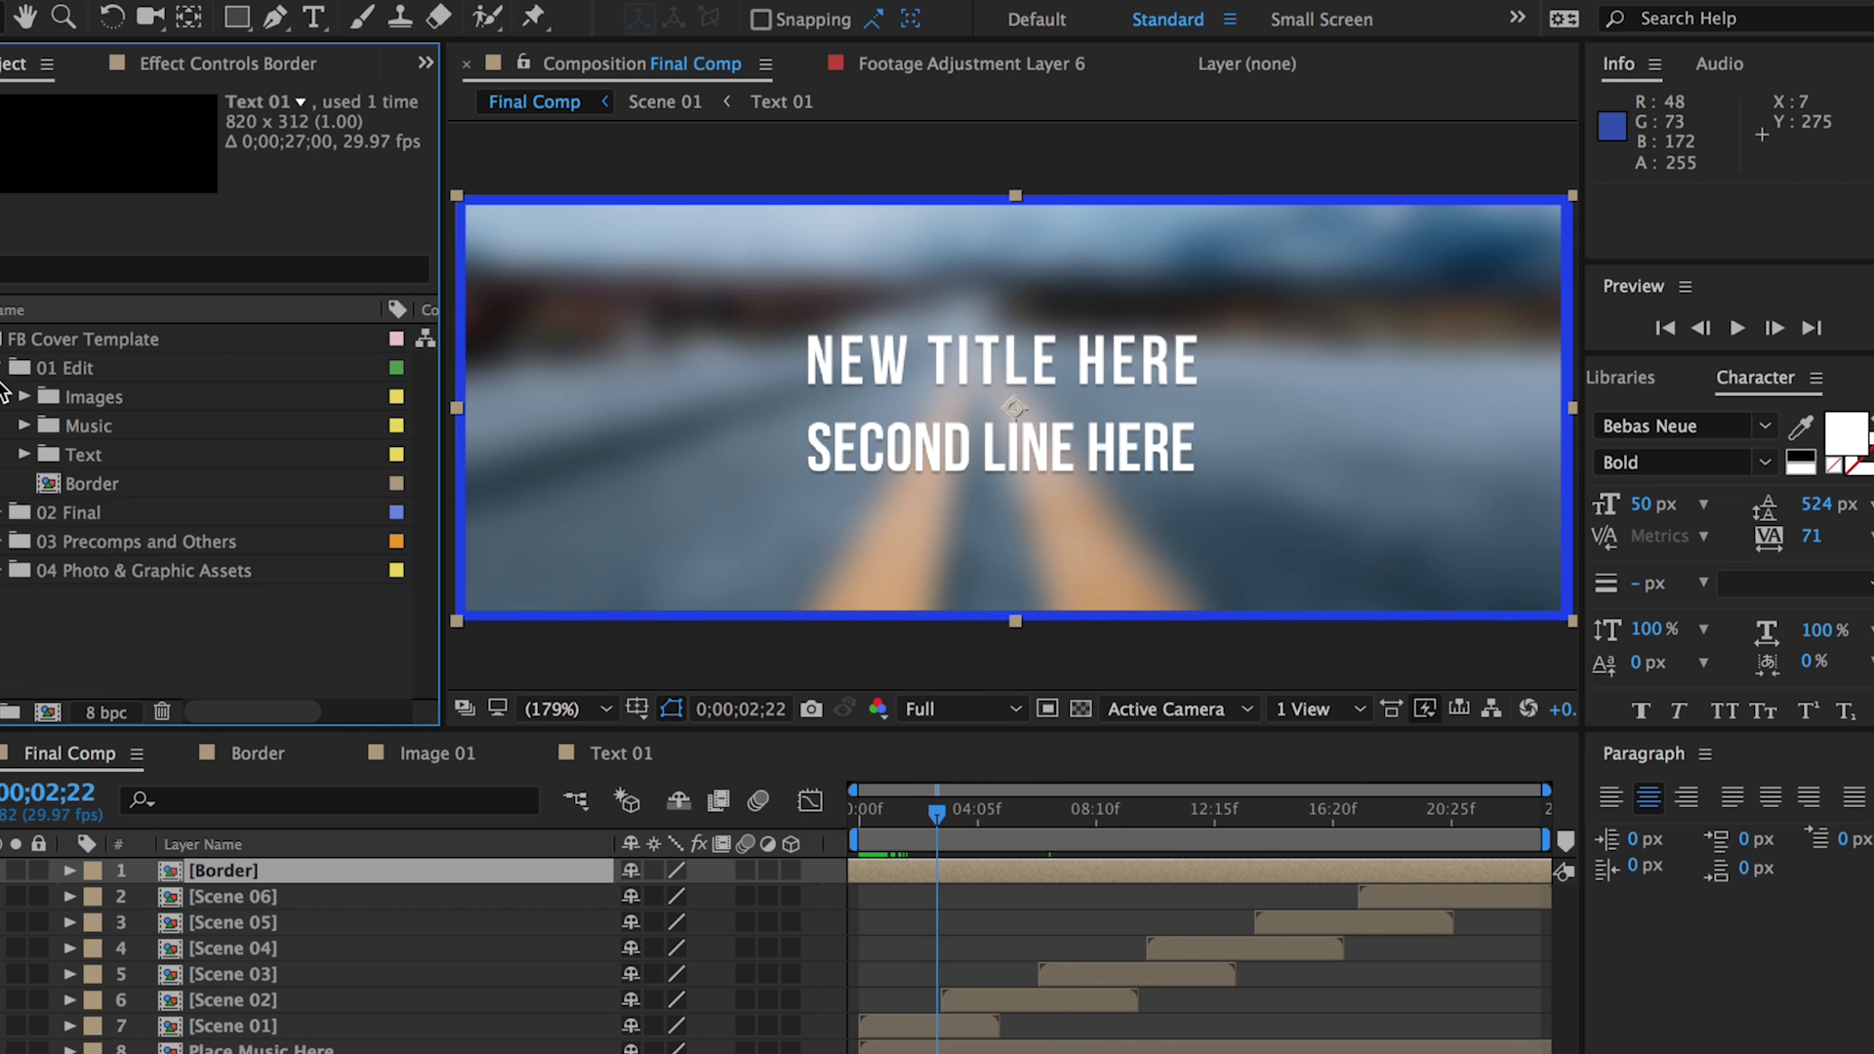
{"action": "key", "text": "ctrl+Down"}
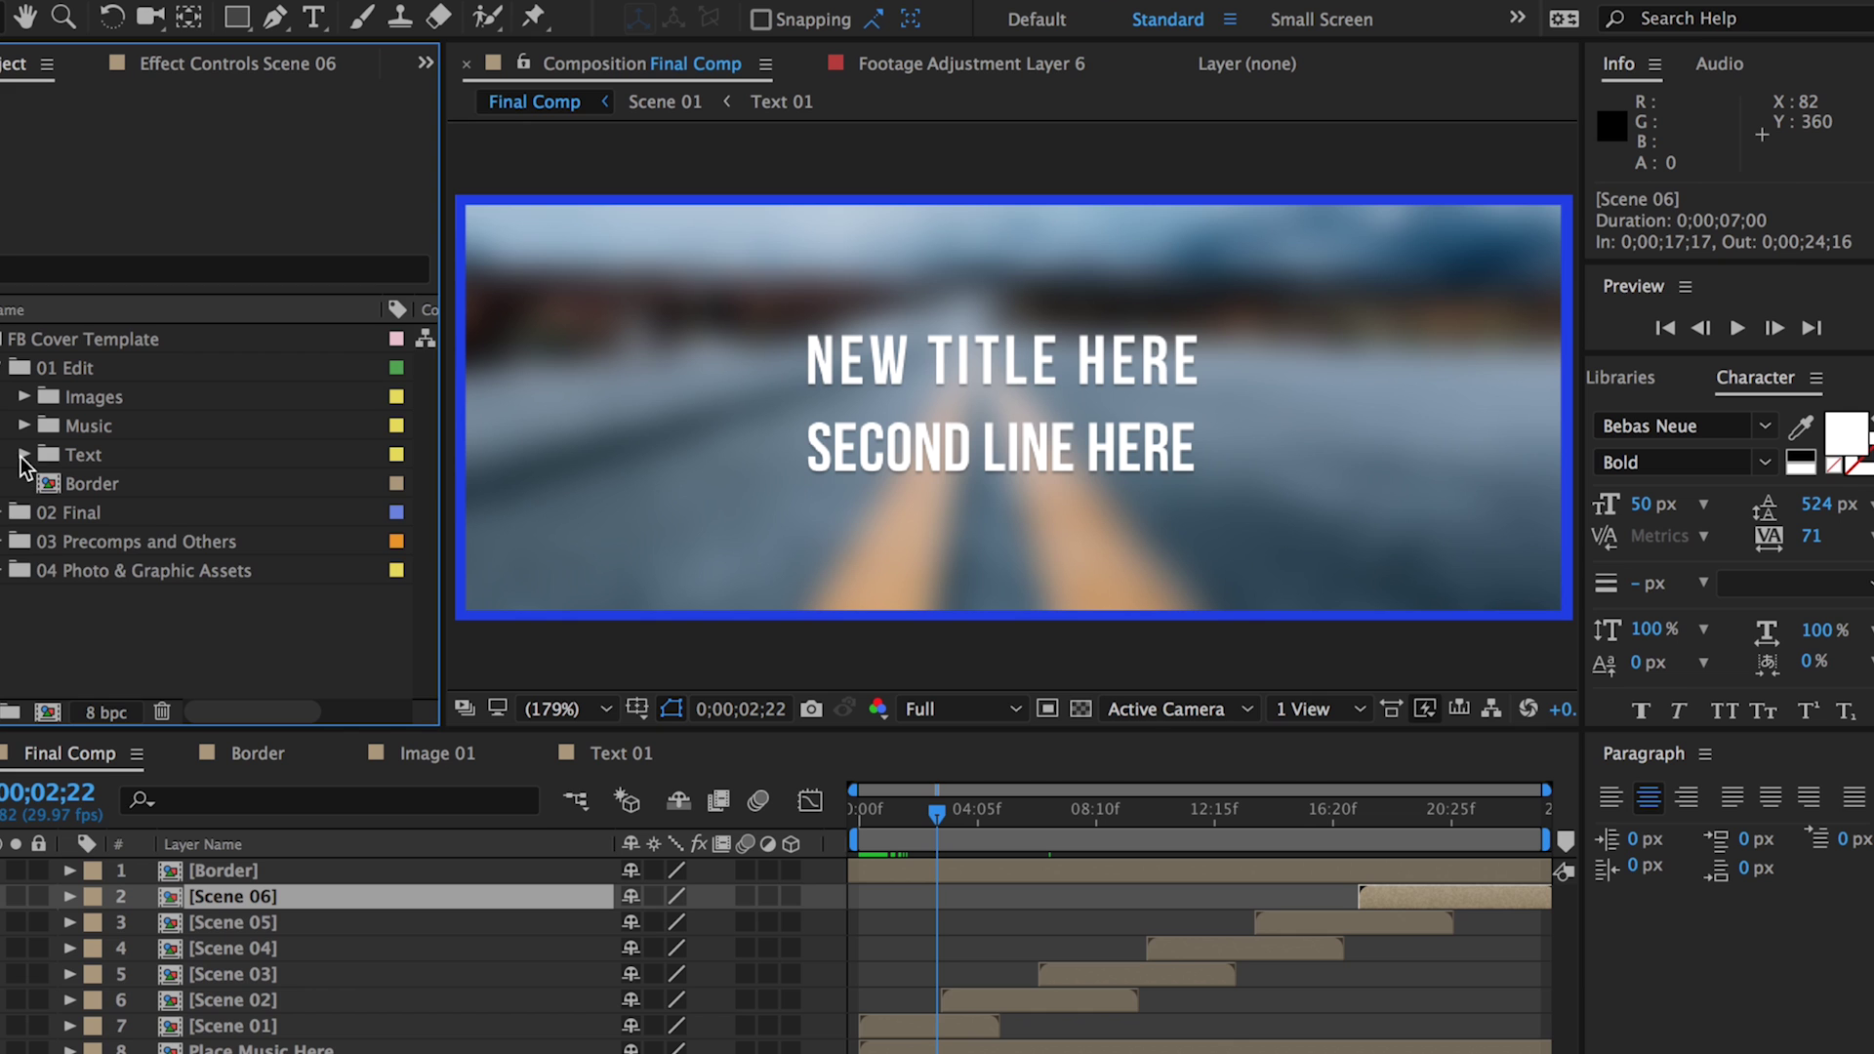
{"action": "left_click", "coordinate": [24, 455]}
{"action": "double_click", "coordinate": [98, 629]}
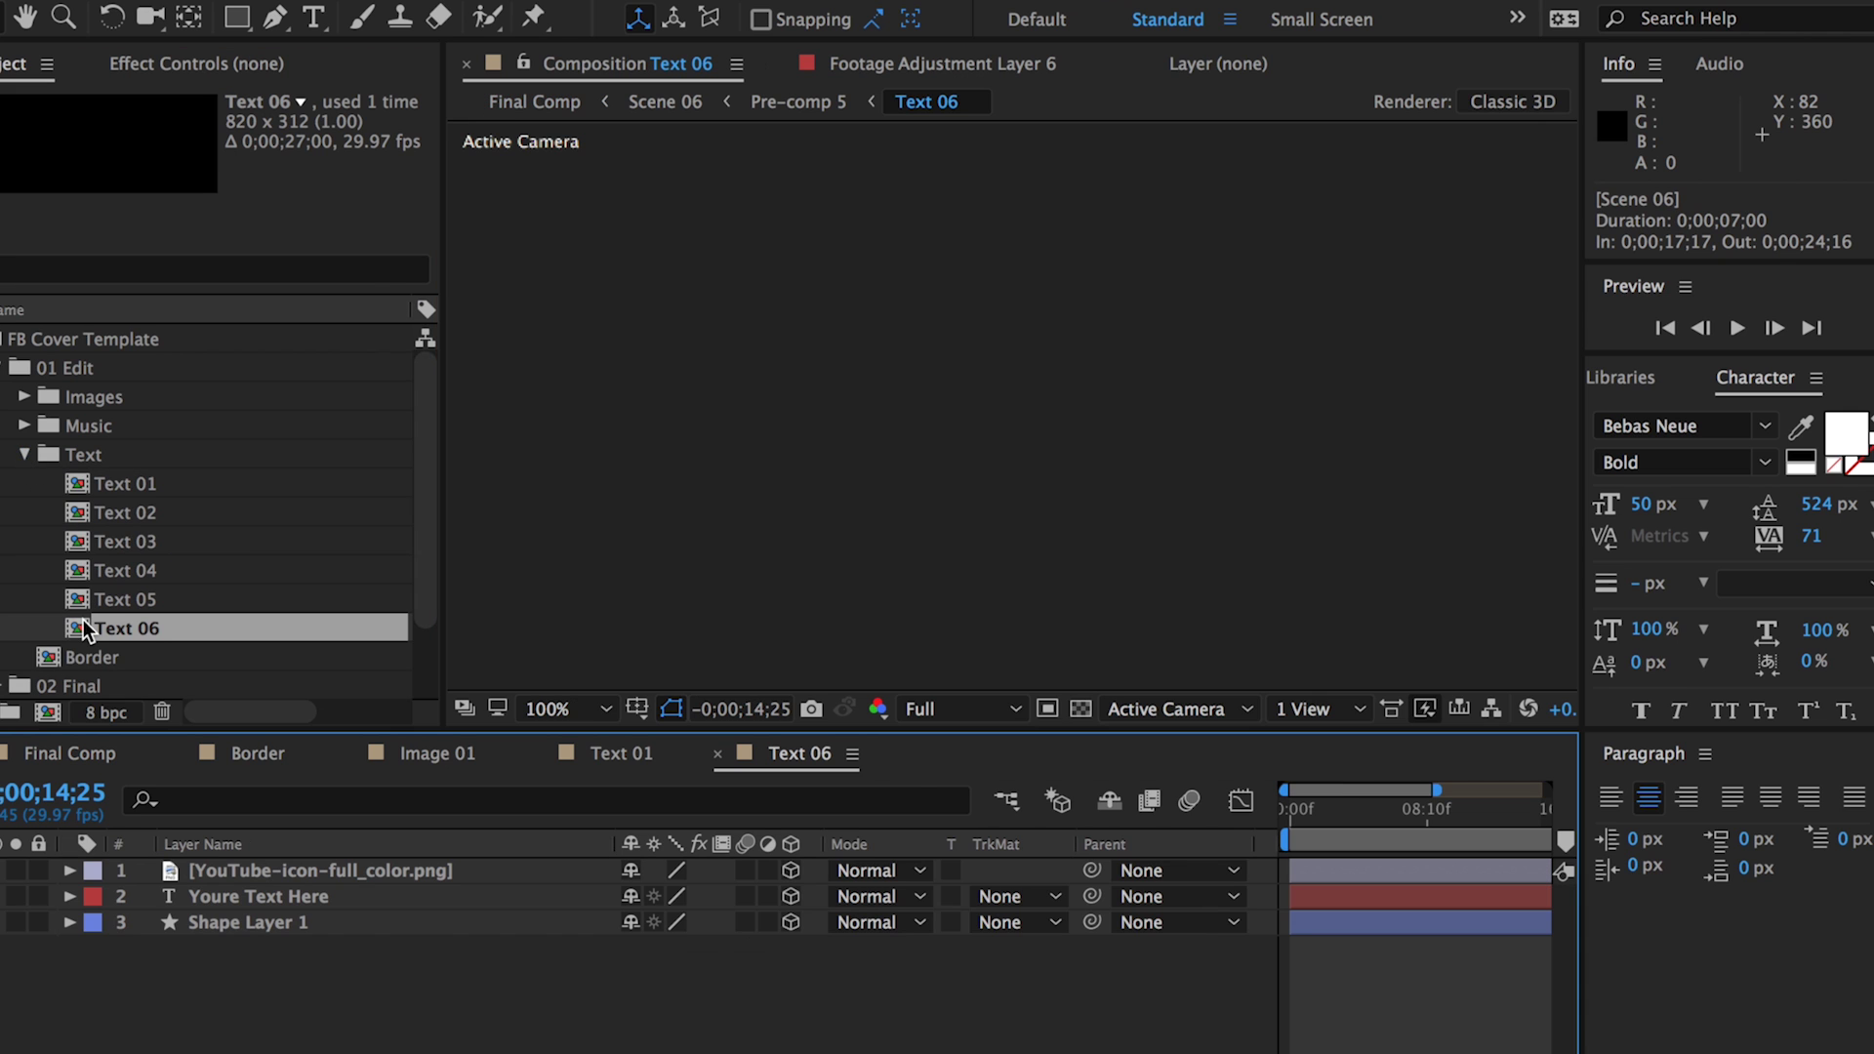
{"action": "left_click_drag", "start_coordinate": [1329, 823], "coordinate": [1486, 852]}
{"action": "left_click", "coordinate": [1486, 864]}
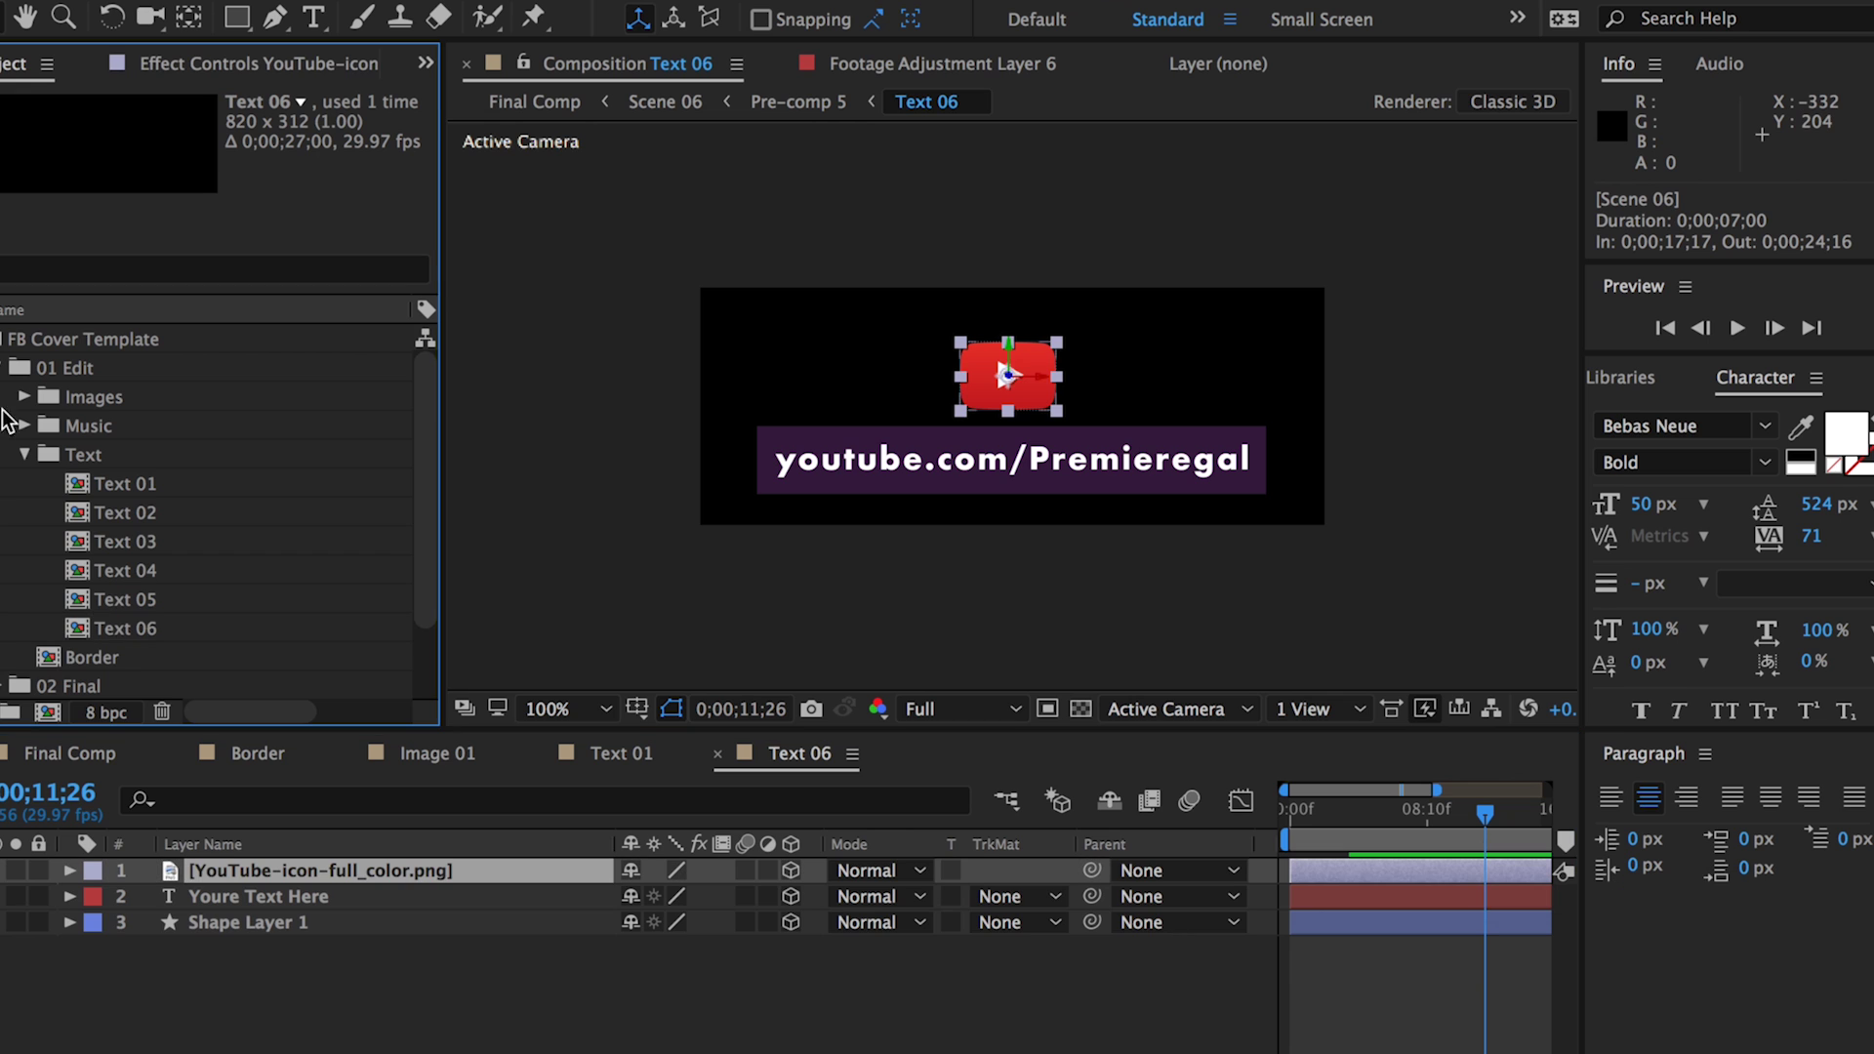
Replace YouTube-icon-full_color.png footage with Premiere-gal-icon.png, then delete the icon layer from Text 06.
{"action": "left_click", "coordinate": [3, 383]}
{"action": "left_click", "coordinate": [3, 467]}
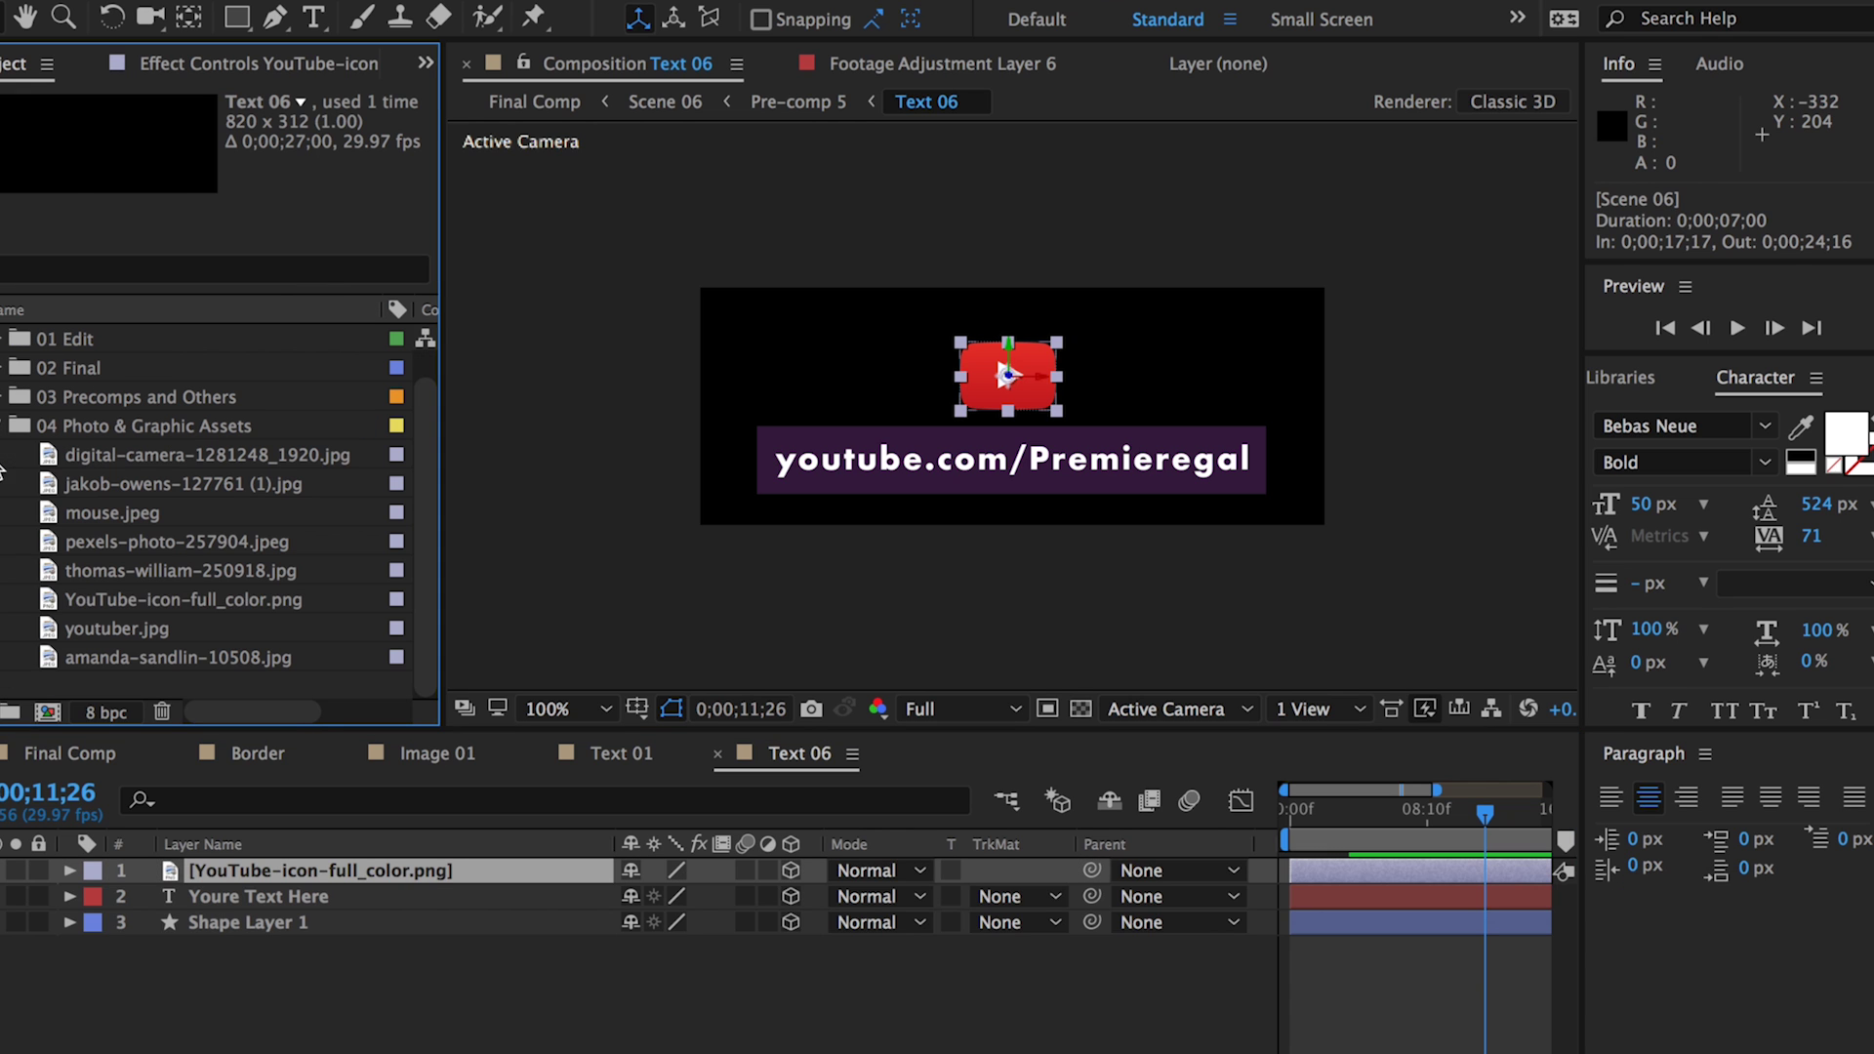
{"action": "left_click", "coordinate": [96, 601]}
{"action": "right_click", "coordinate": [51, 602]}
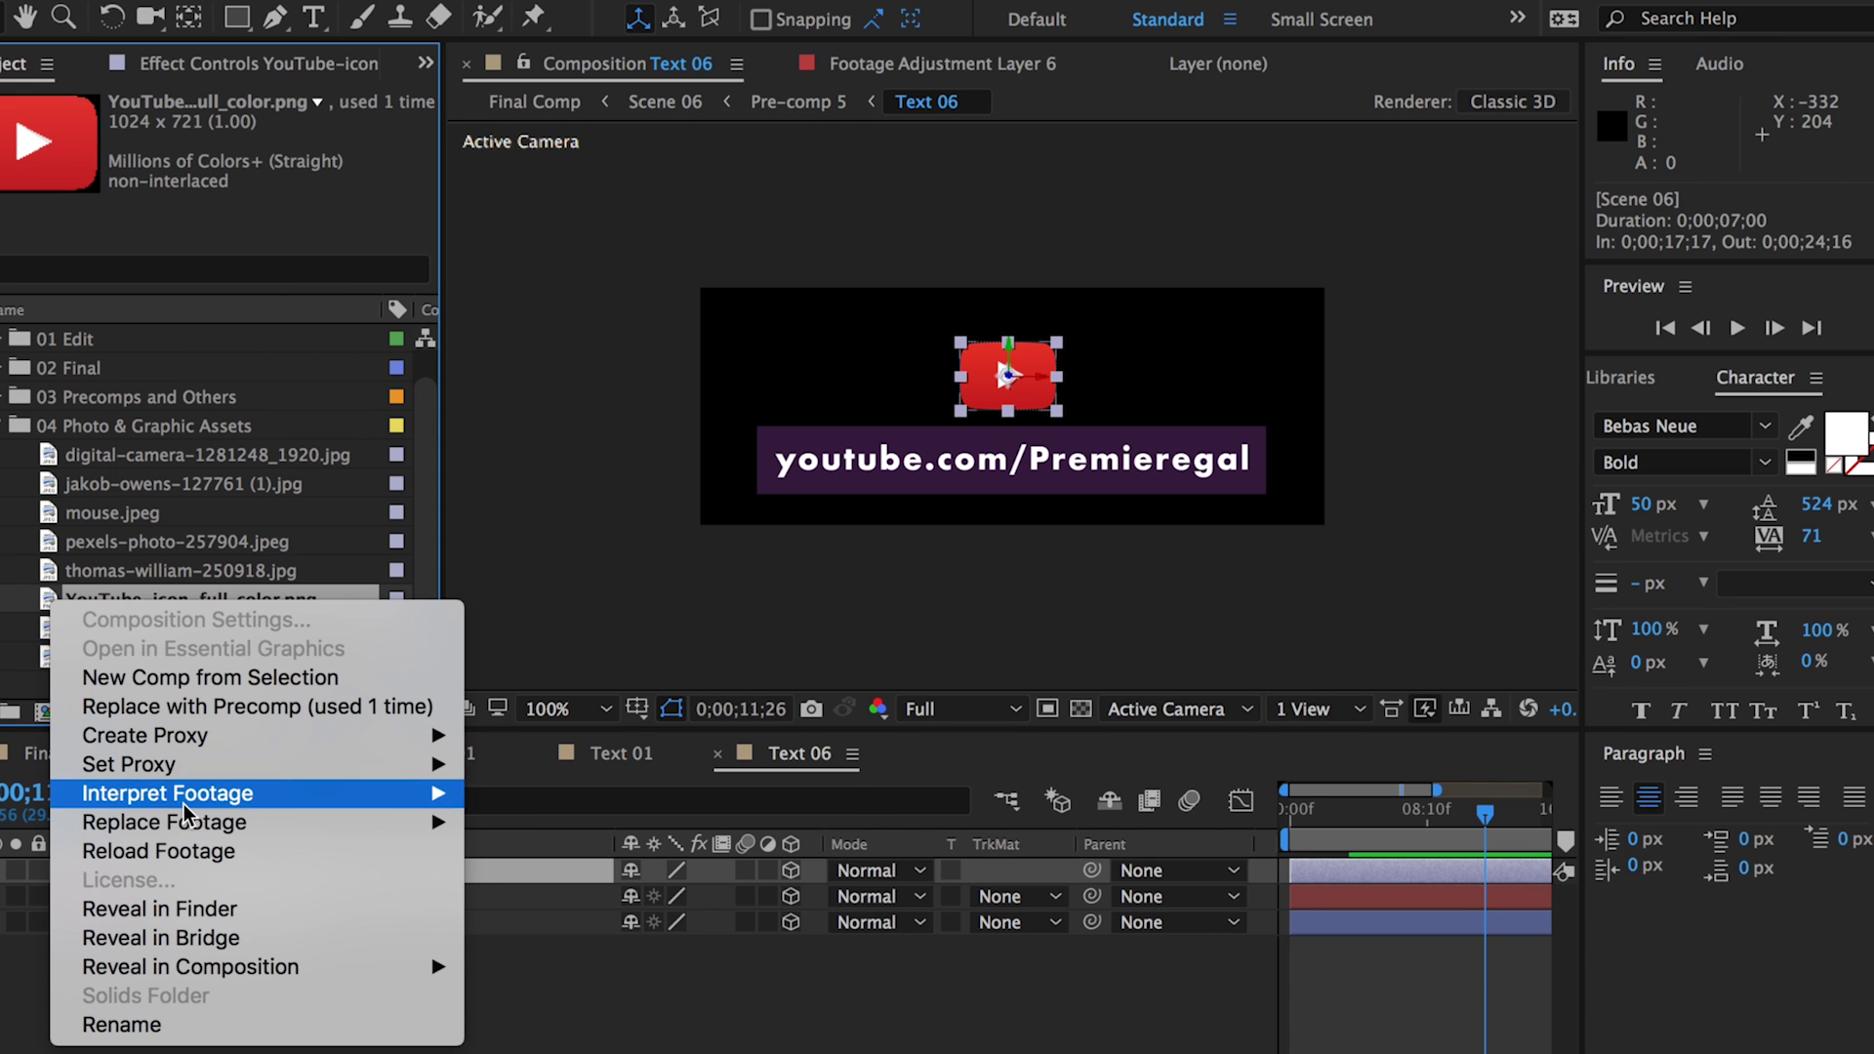
{"action": "mouse_move", "coordinate": [205, 823]}
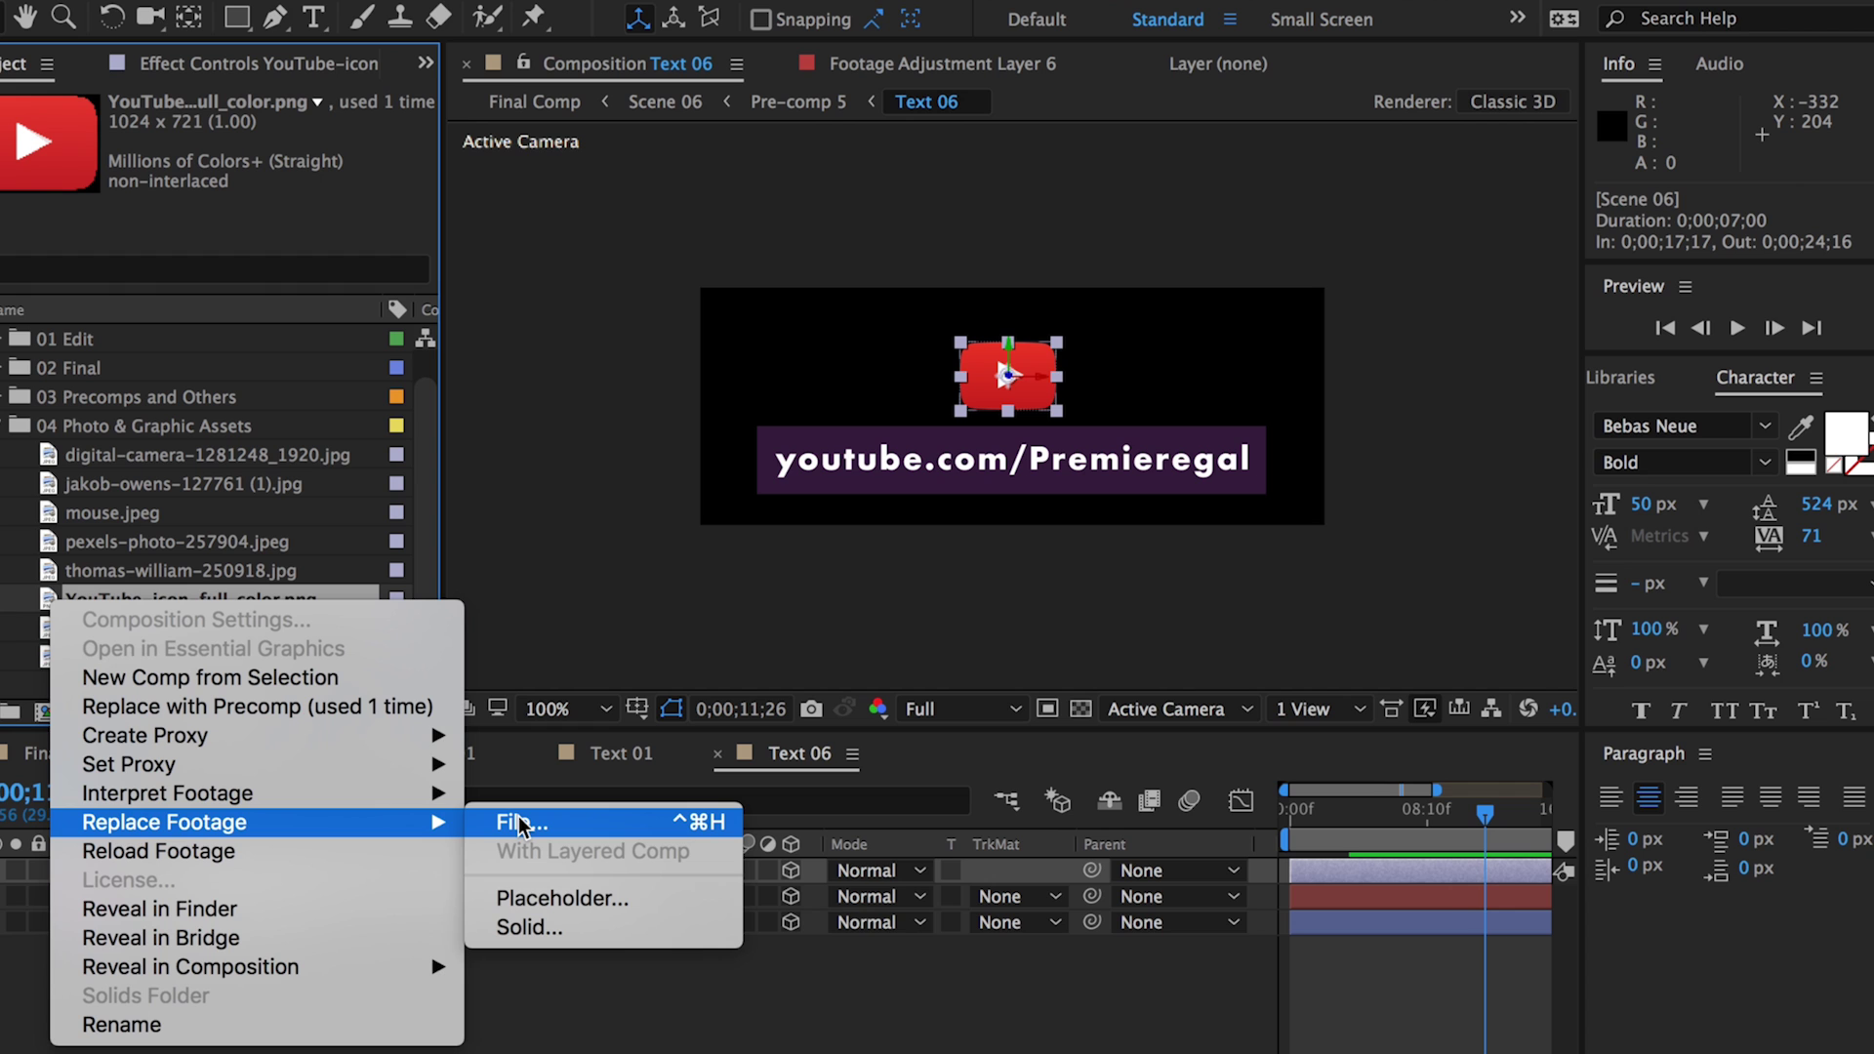
{"action": "left_click", "coordinate": [521, 823]}
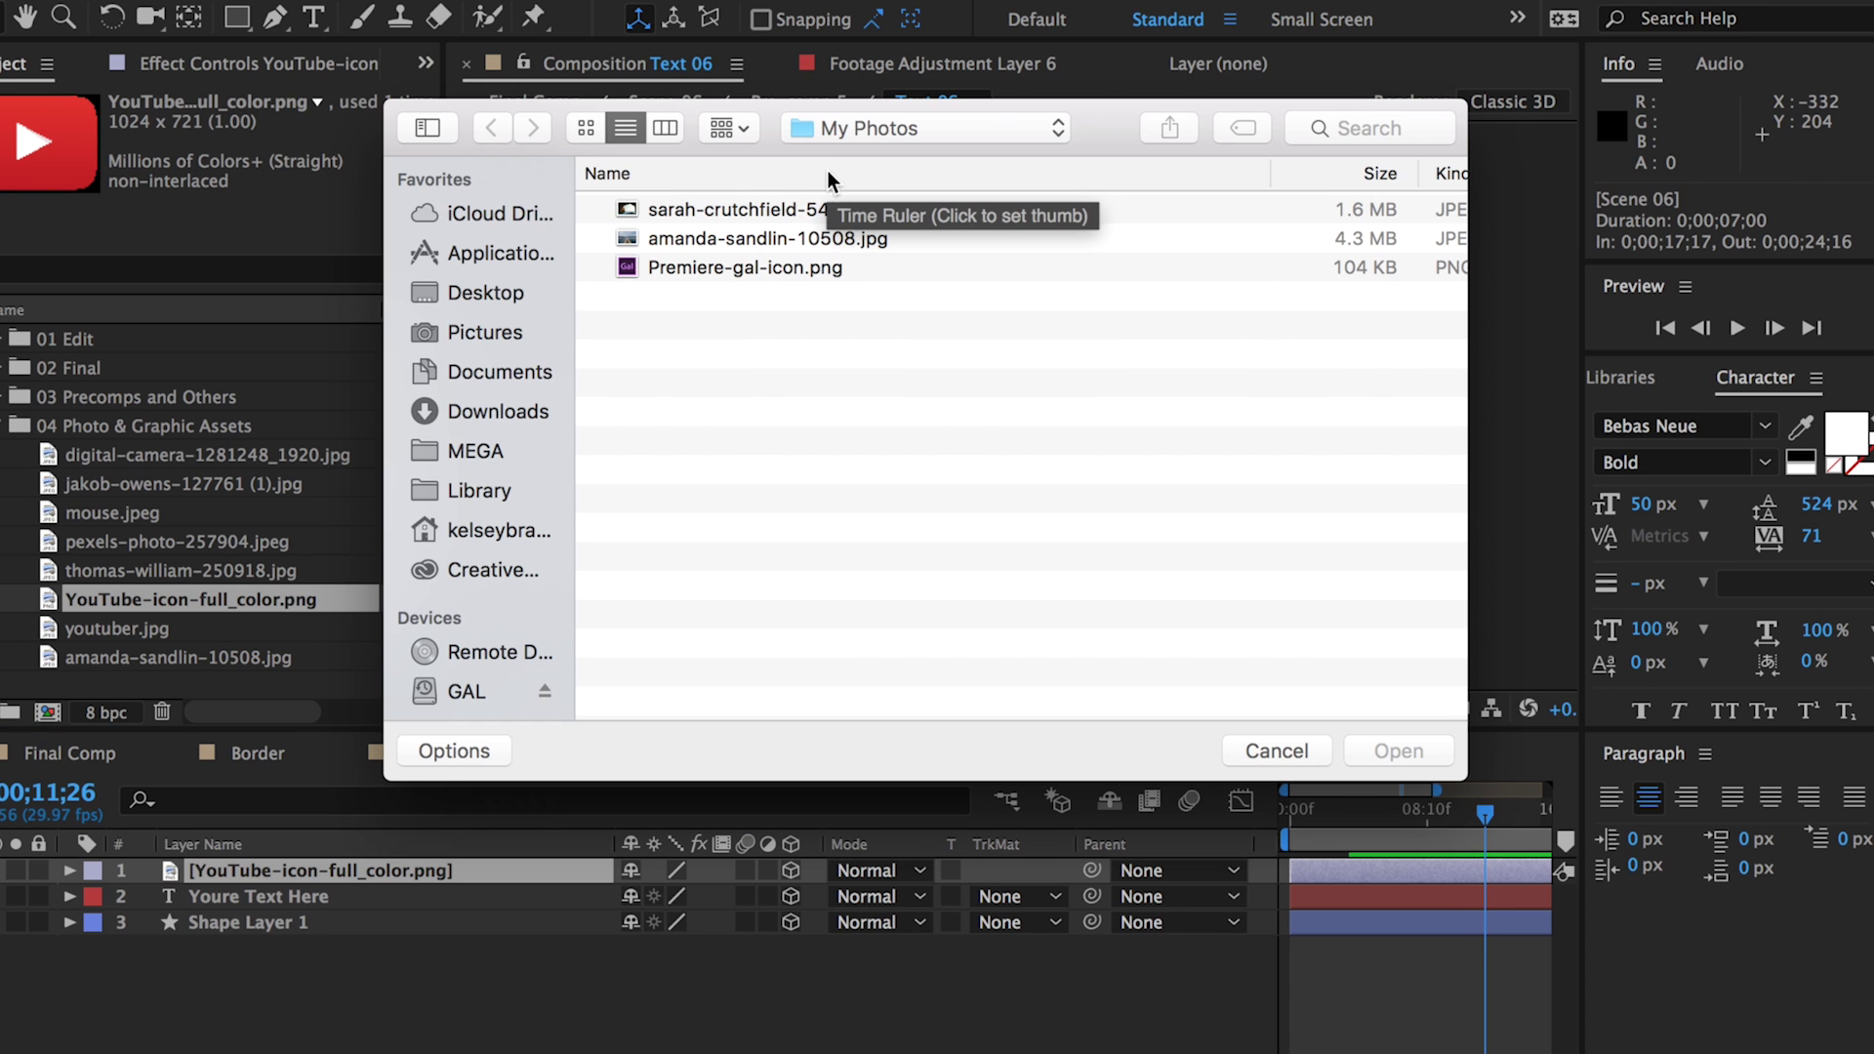
{"action": "left_click", "coordinate": [744, 268]}
{"action": "left_click", "coordinate": [1382, 752]}
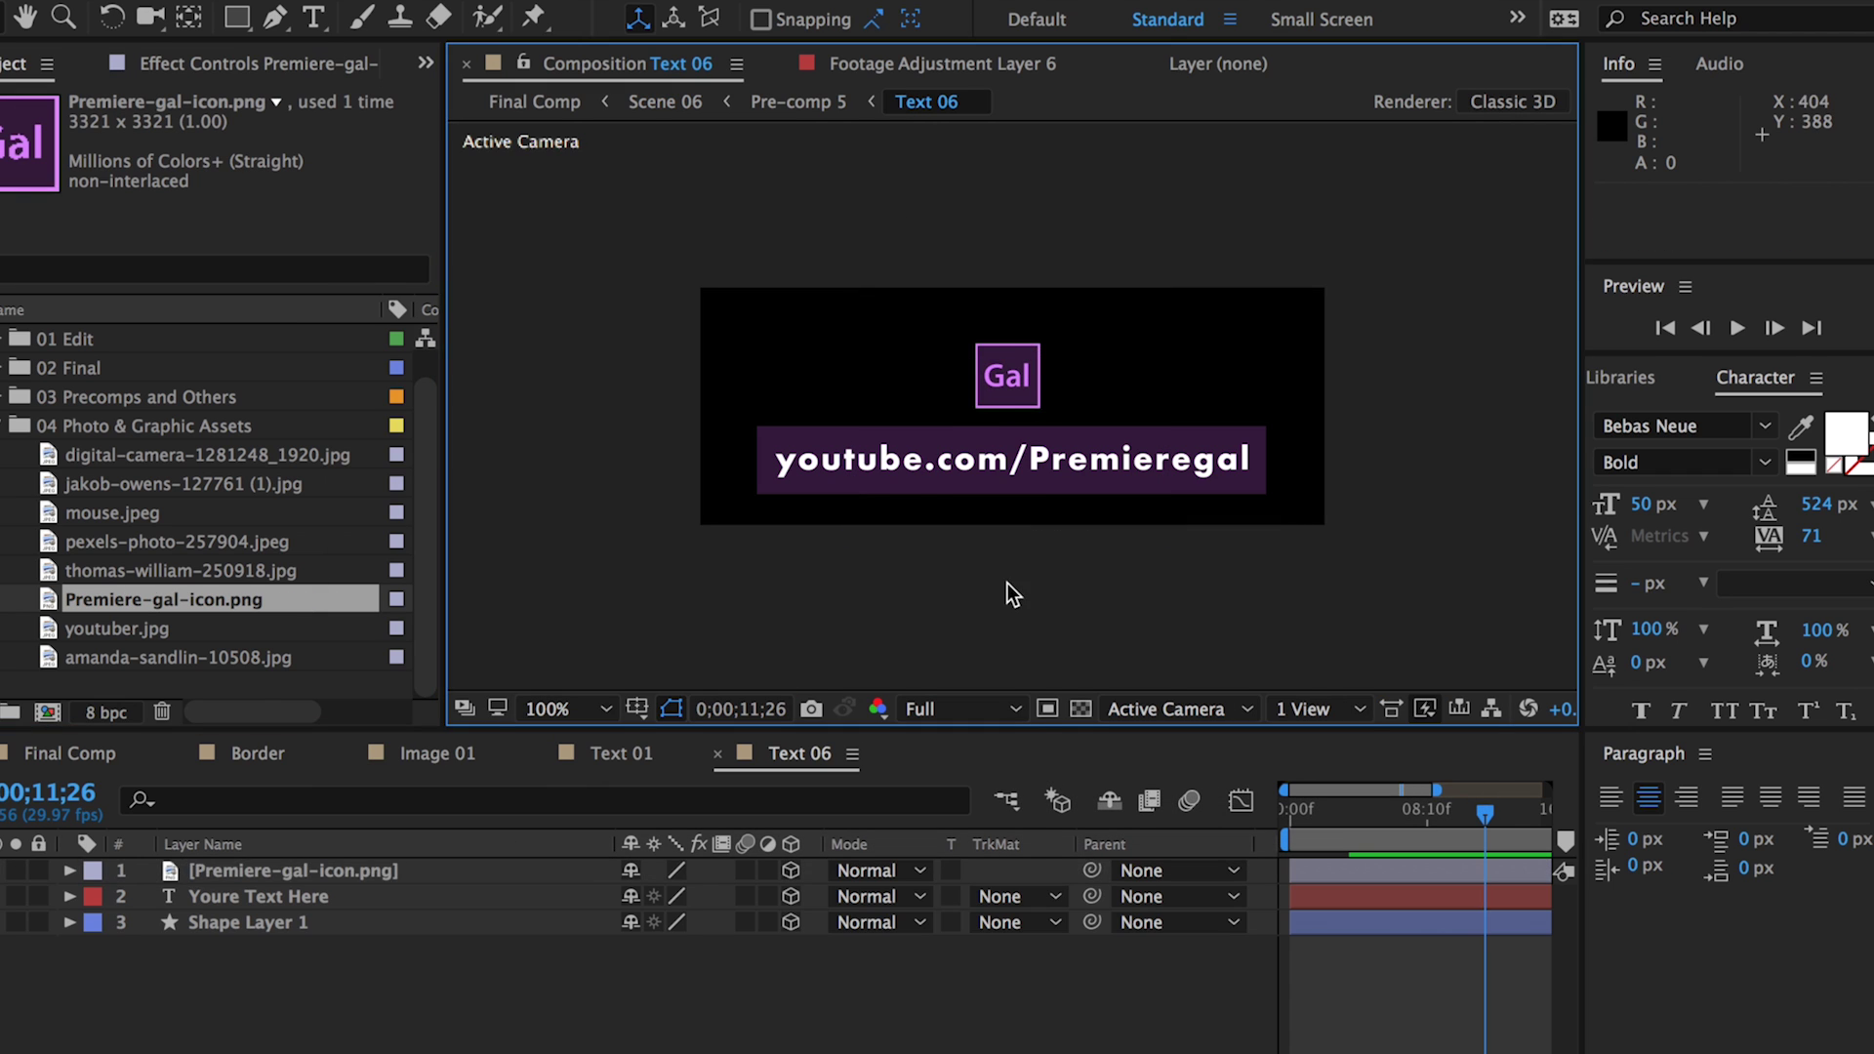
{"action": "left_click", "coordinate": [374, 879]}
{"action": "key", "text": "Delete"}
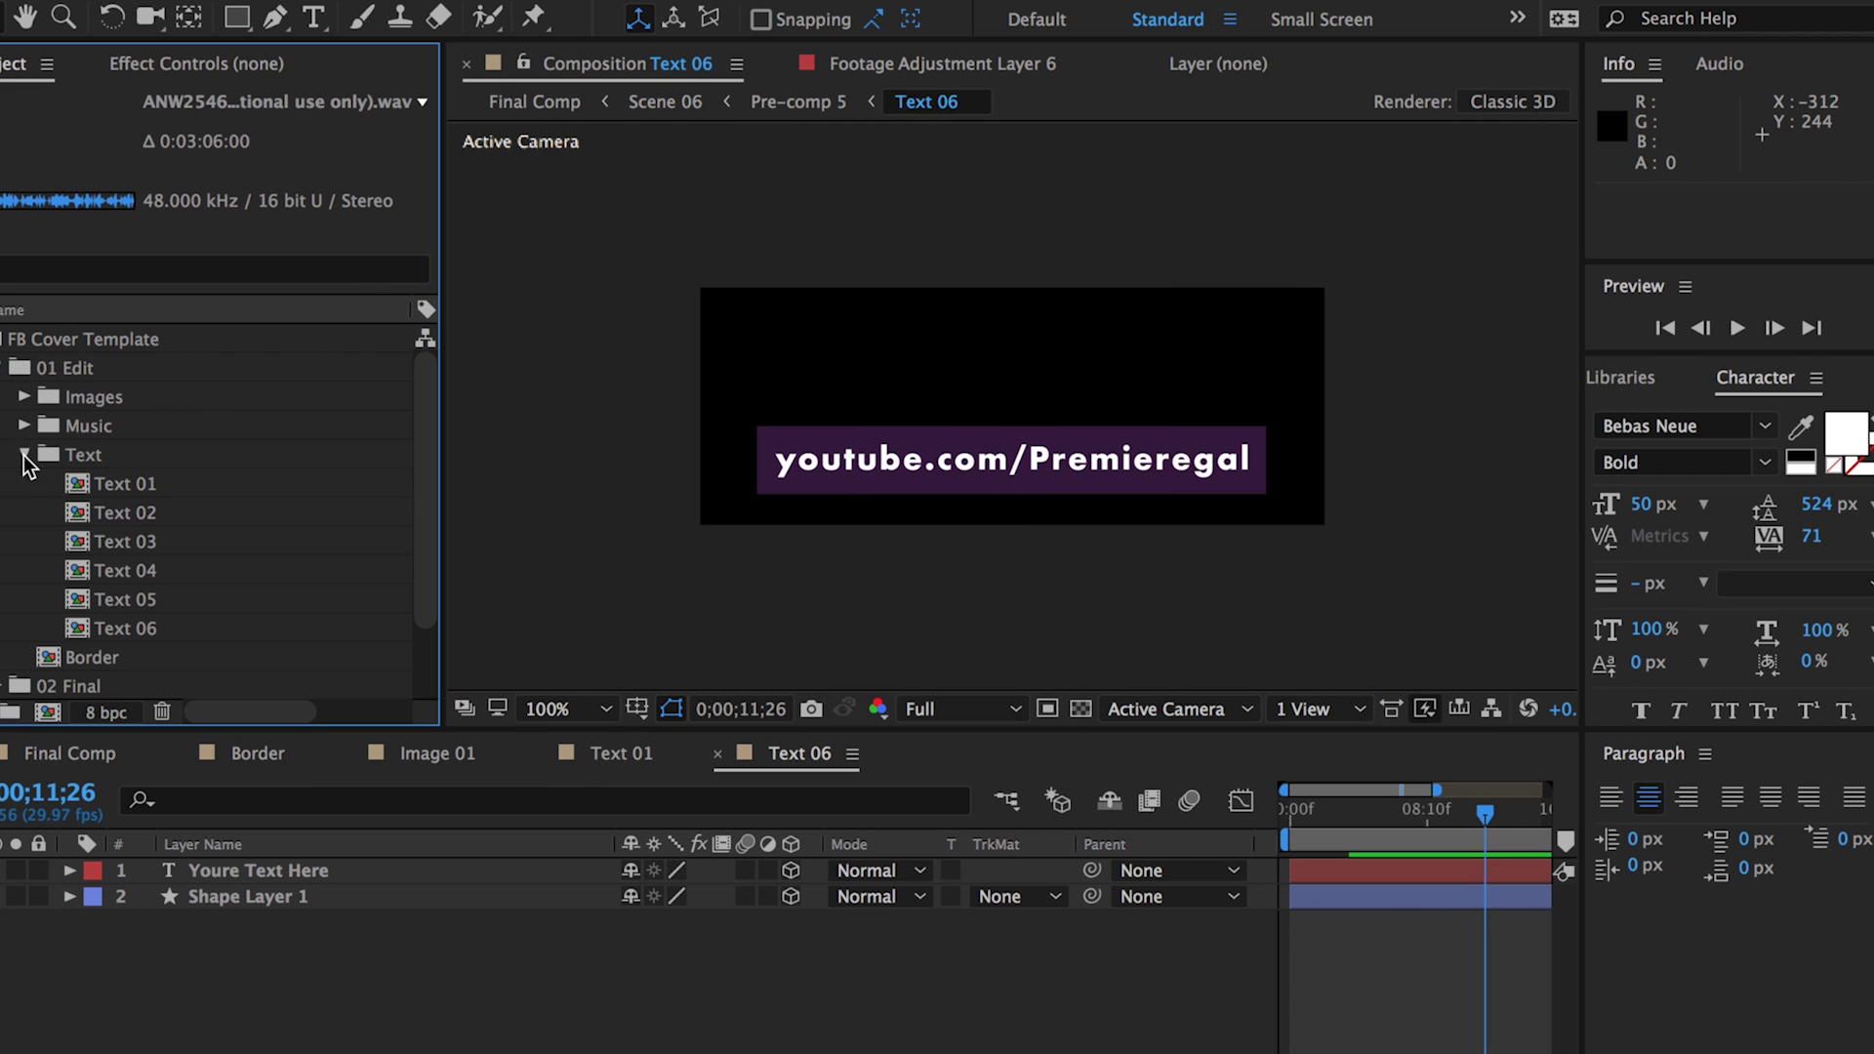
Drop the ANW2546 WAV track into the Place Music Here composition, then return to Final Comp.
{"action": "left_click", "coordinate": [23, 425]}
{"action": "double_click", "coordinate": [84, 463]}
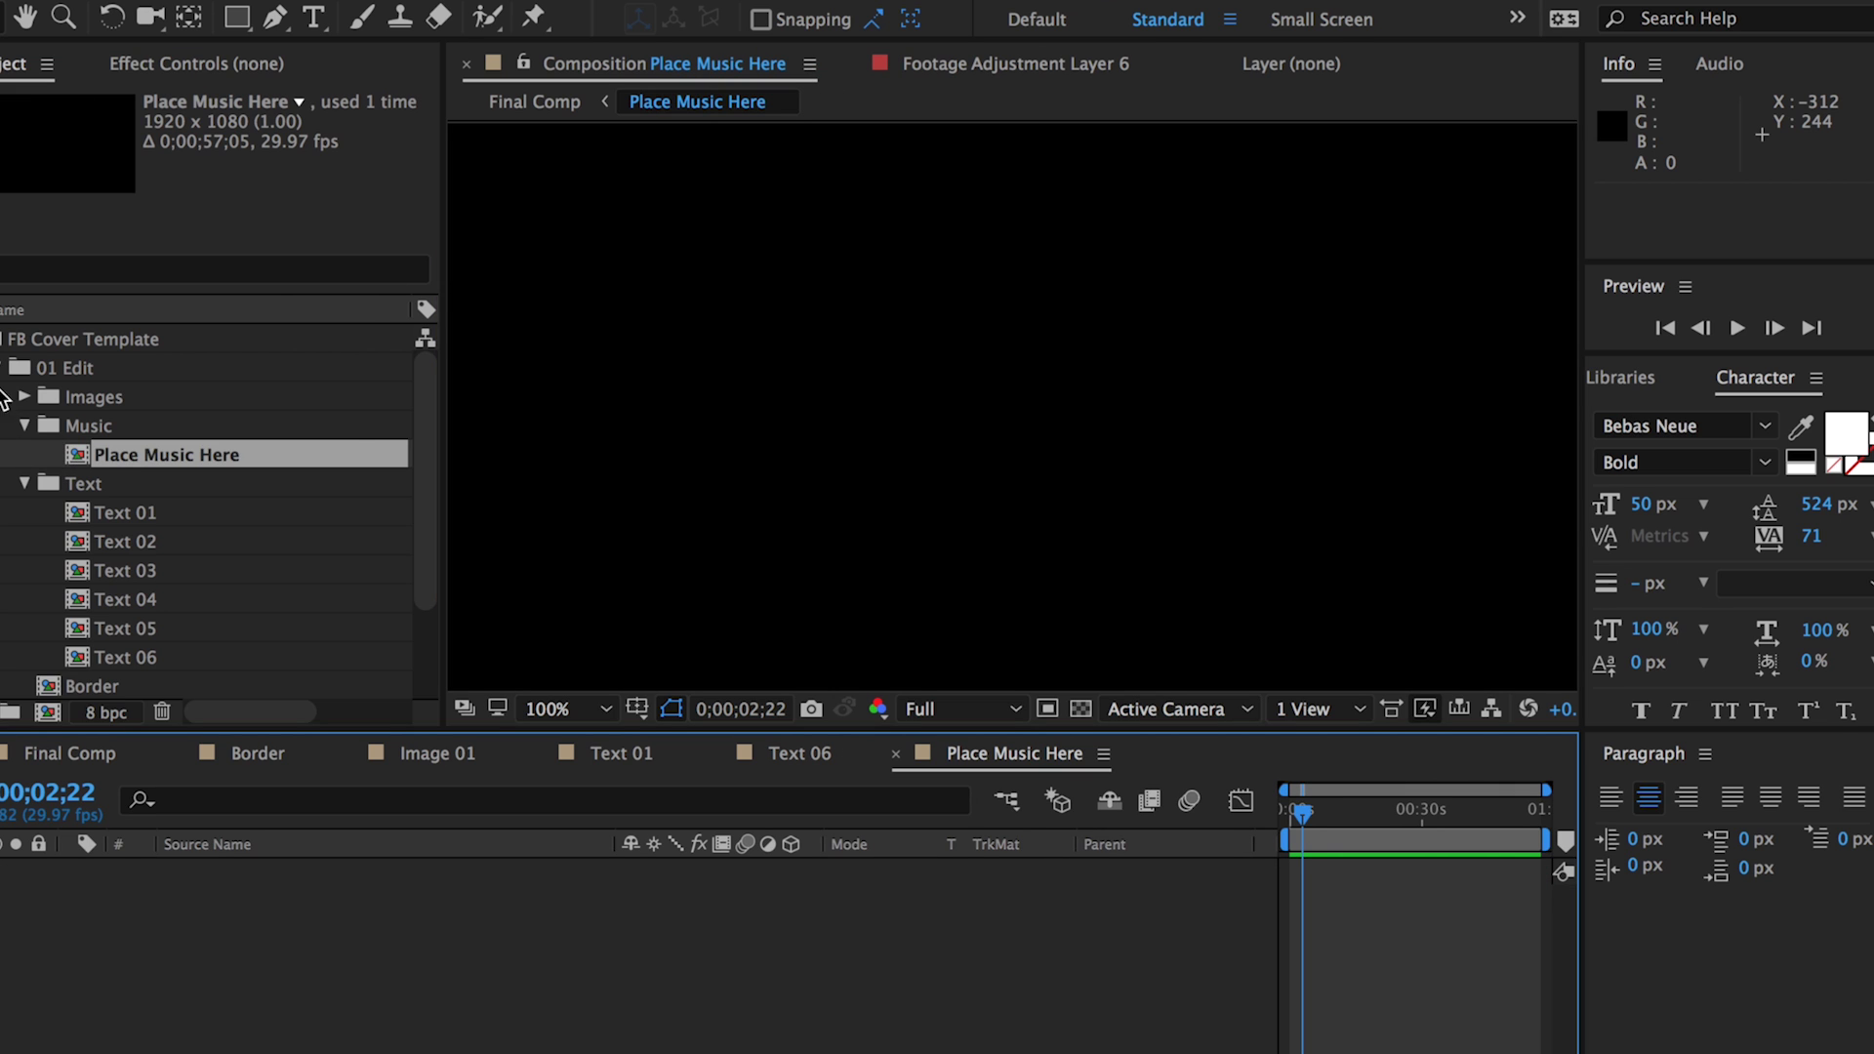
{"action": "left_click", "coordinate": [3, 368]}
{"action": "left_click", "coordinate": [3, 454]}
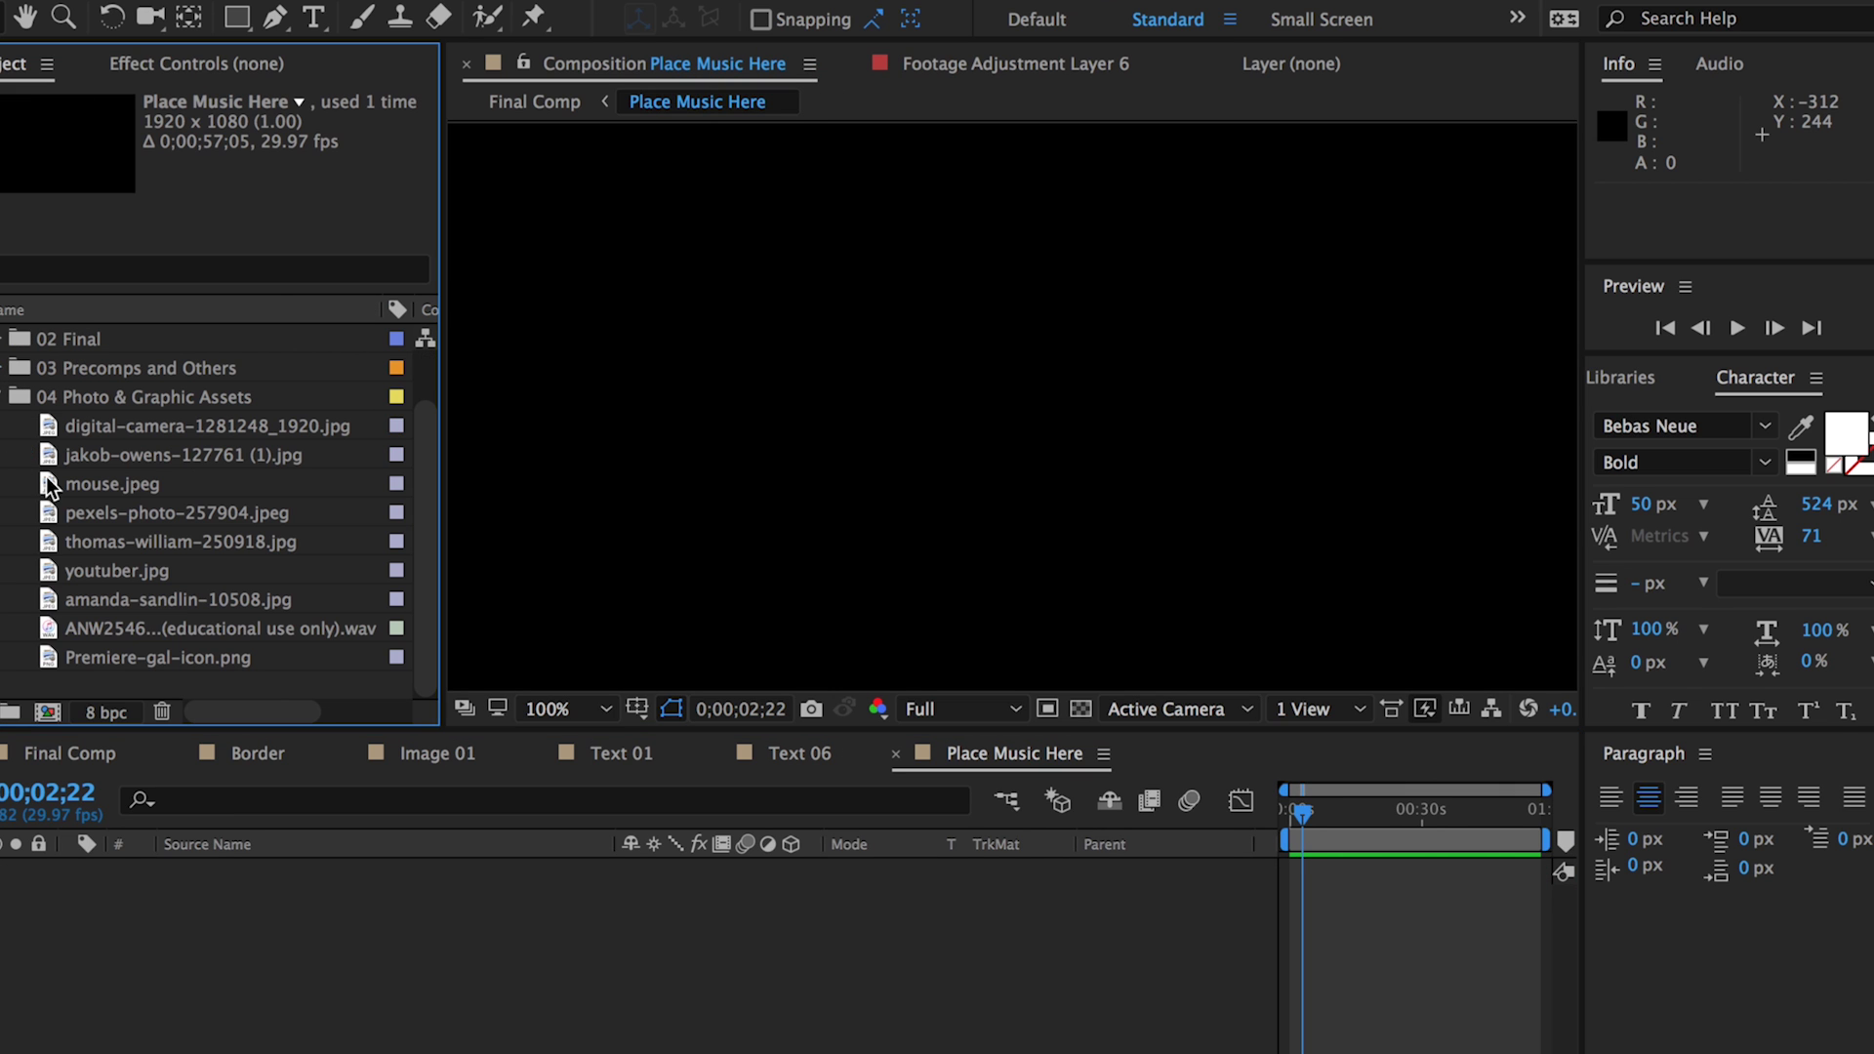
{"action": "left_click_drag", "start_coordinate": [98, 640], "coordinate": [132, 932]}
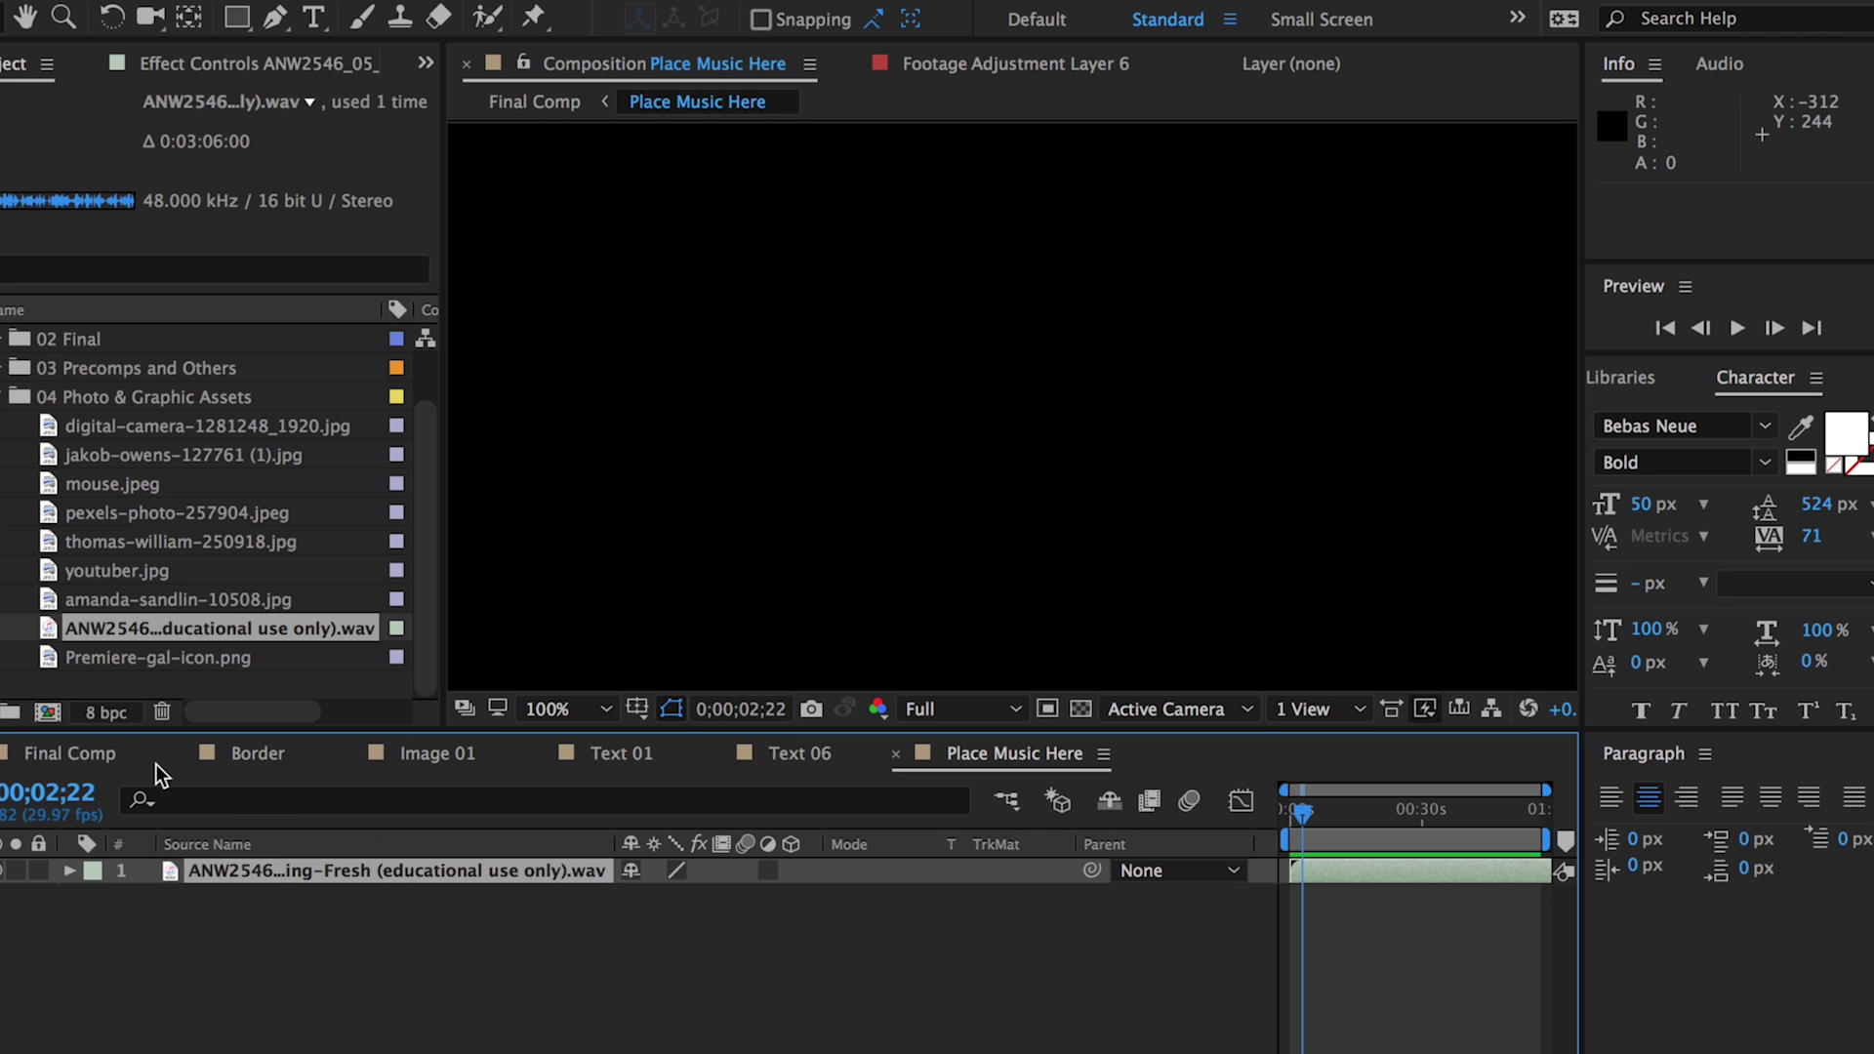
{"action": "left_click", "coordinate": [64, 766]}
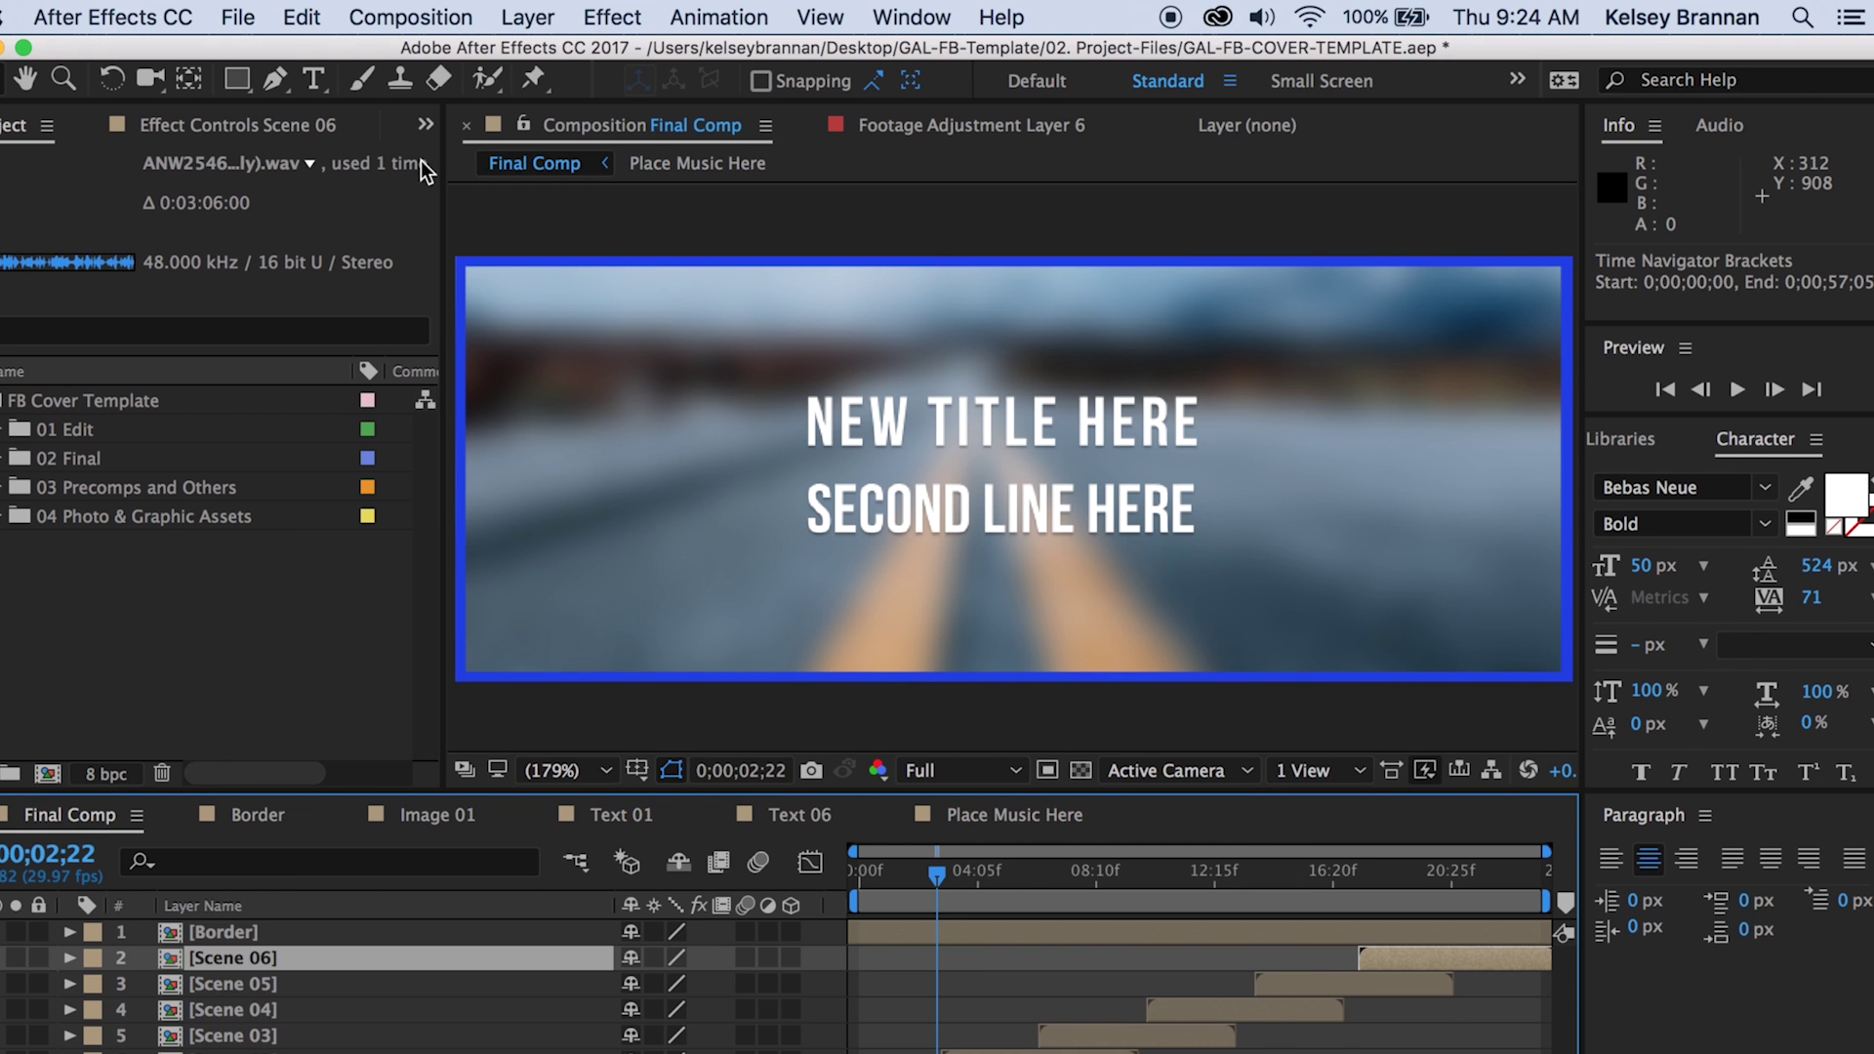
Queue Final Comp, save the output as FBCover-Video in GAL-FB-Template, and render.
{"action": "left_click", "coordinate": [403, 16]}
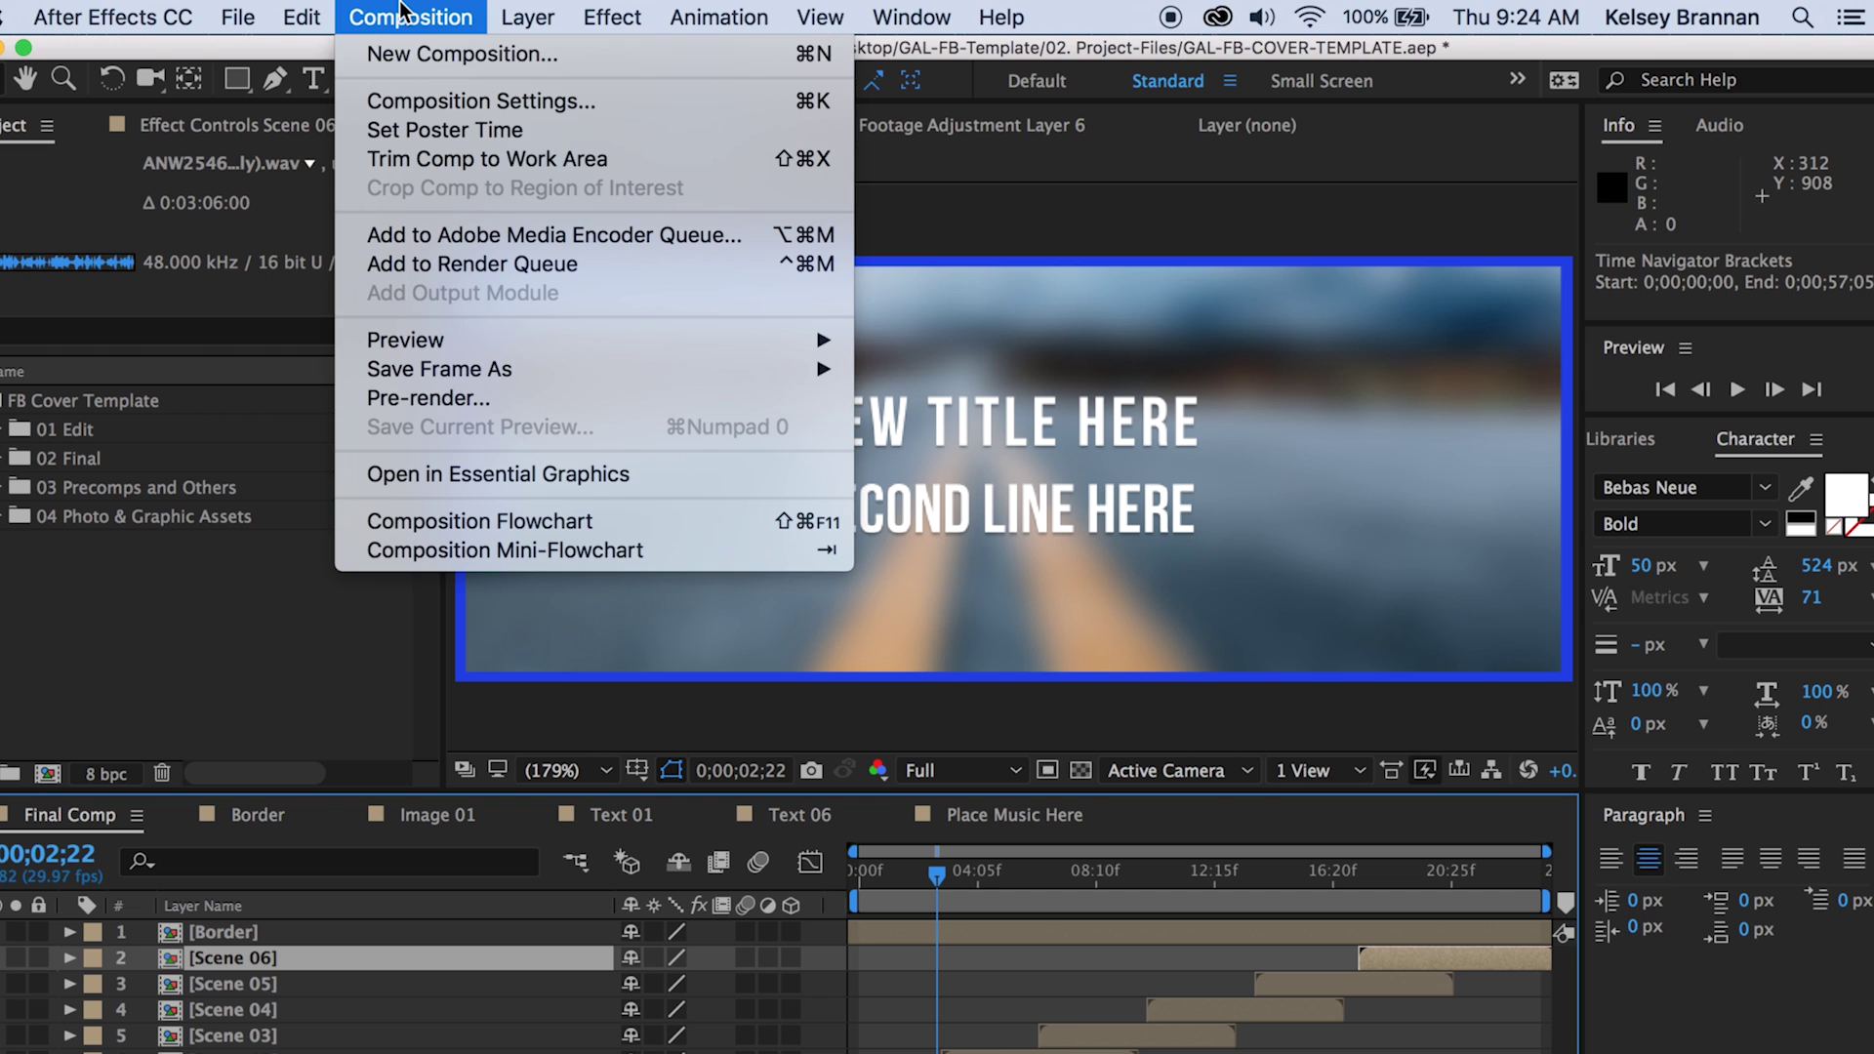
{"action": "left_click", "coordinate": [436, 265]}
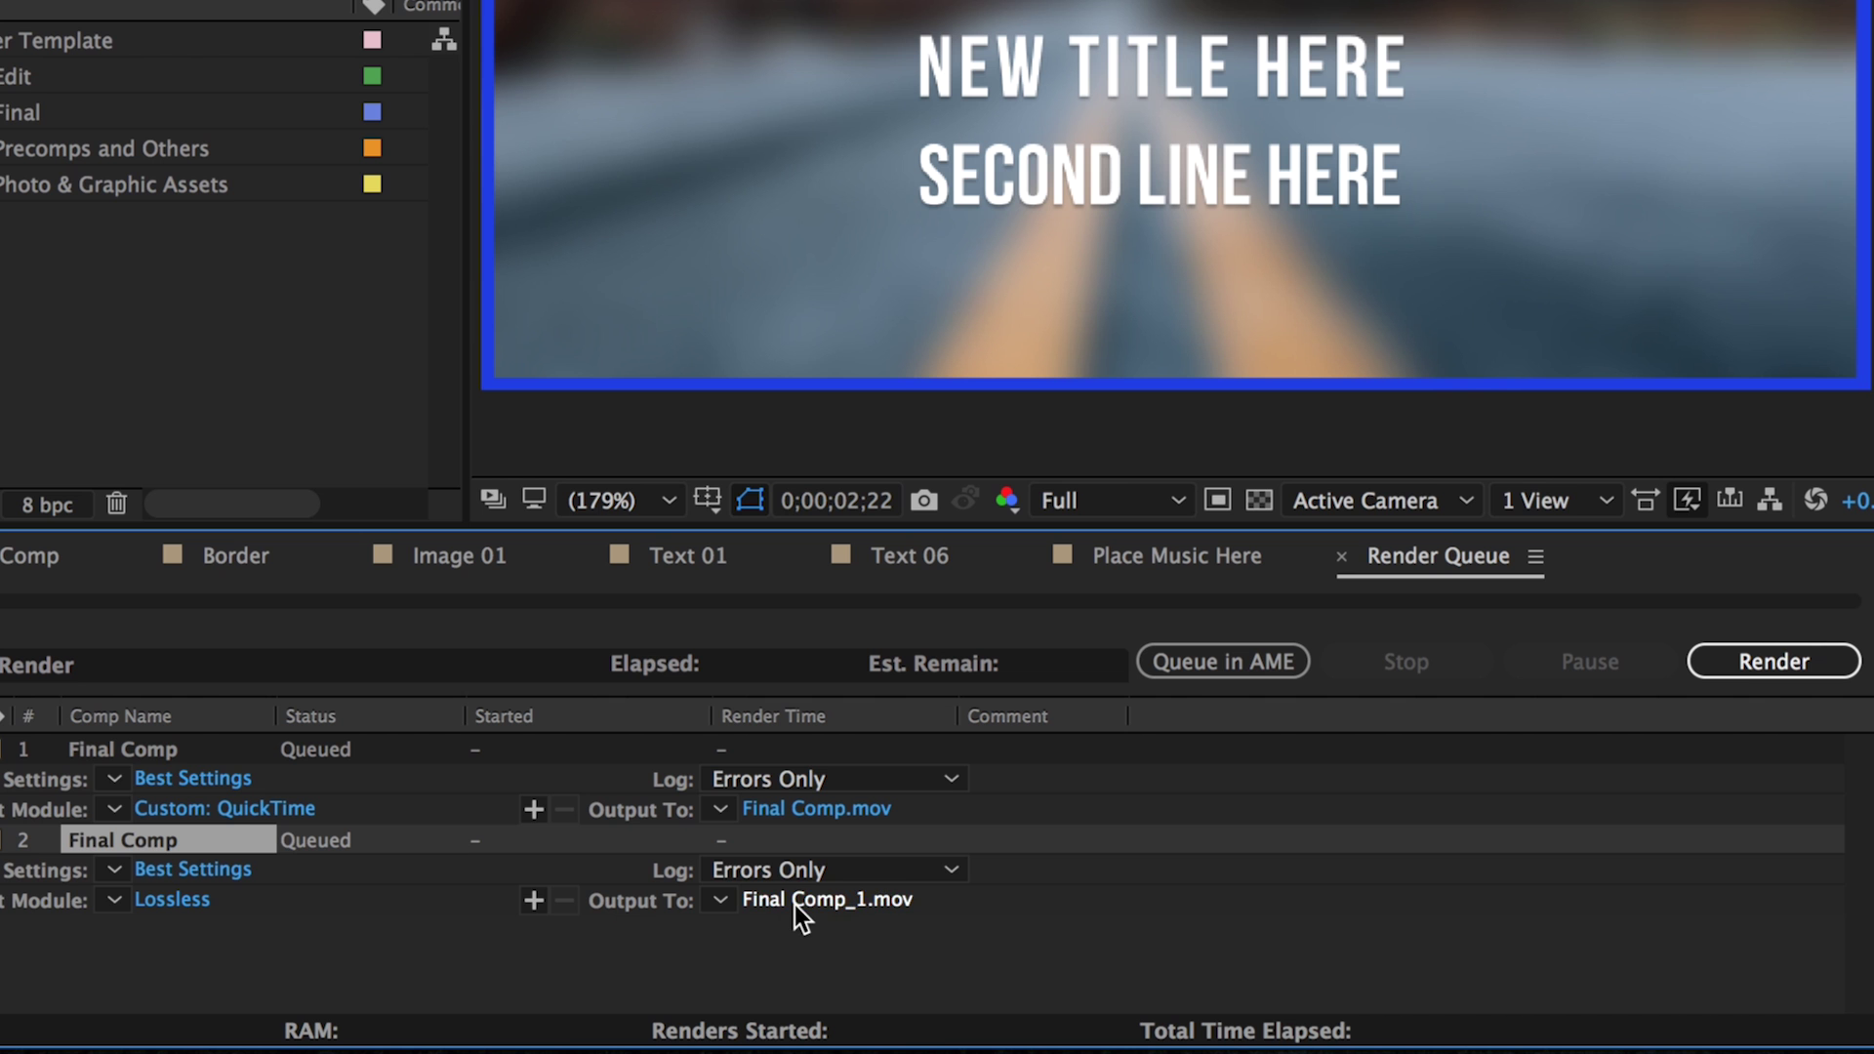
{"action": "left_click", "coordinate": [795, 905]}
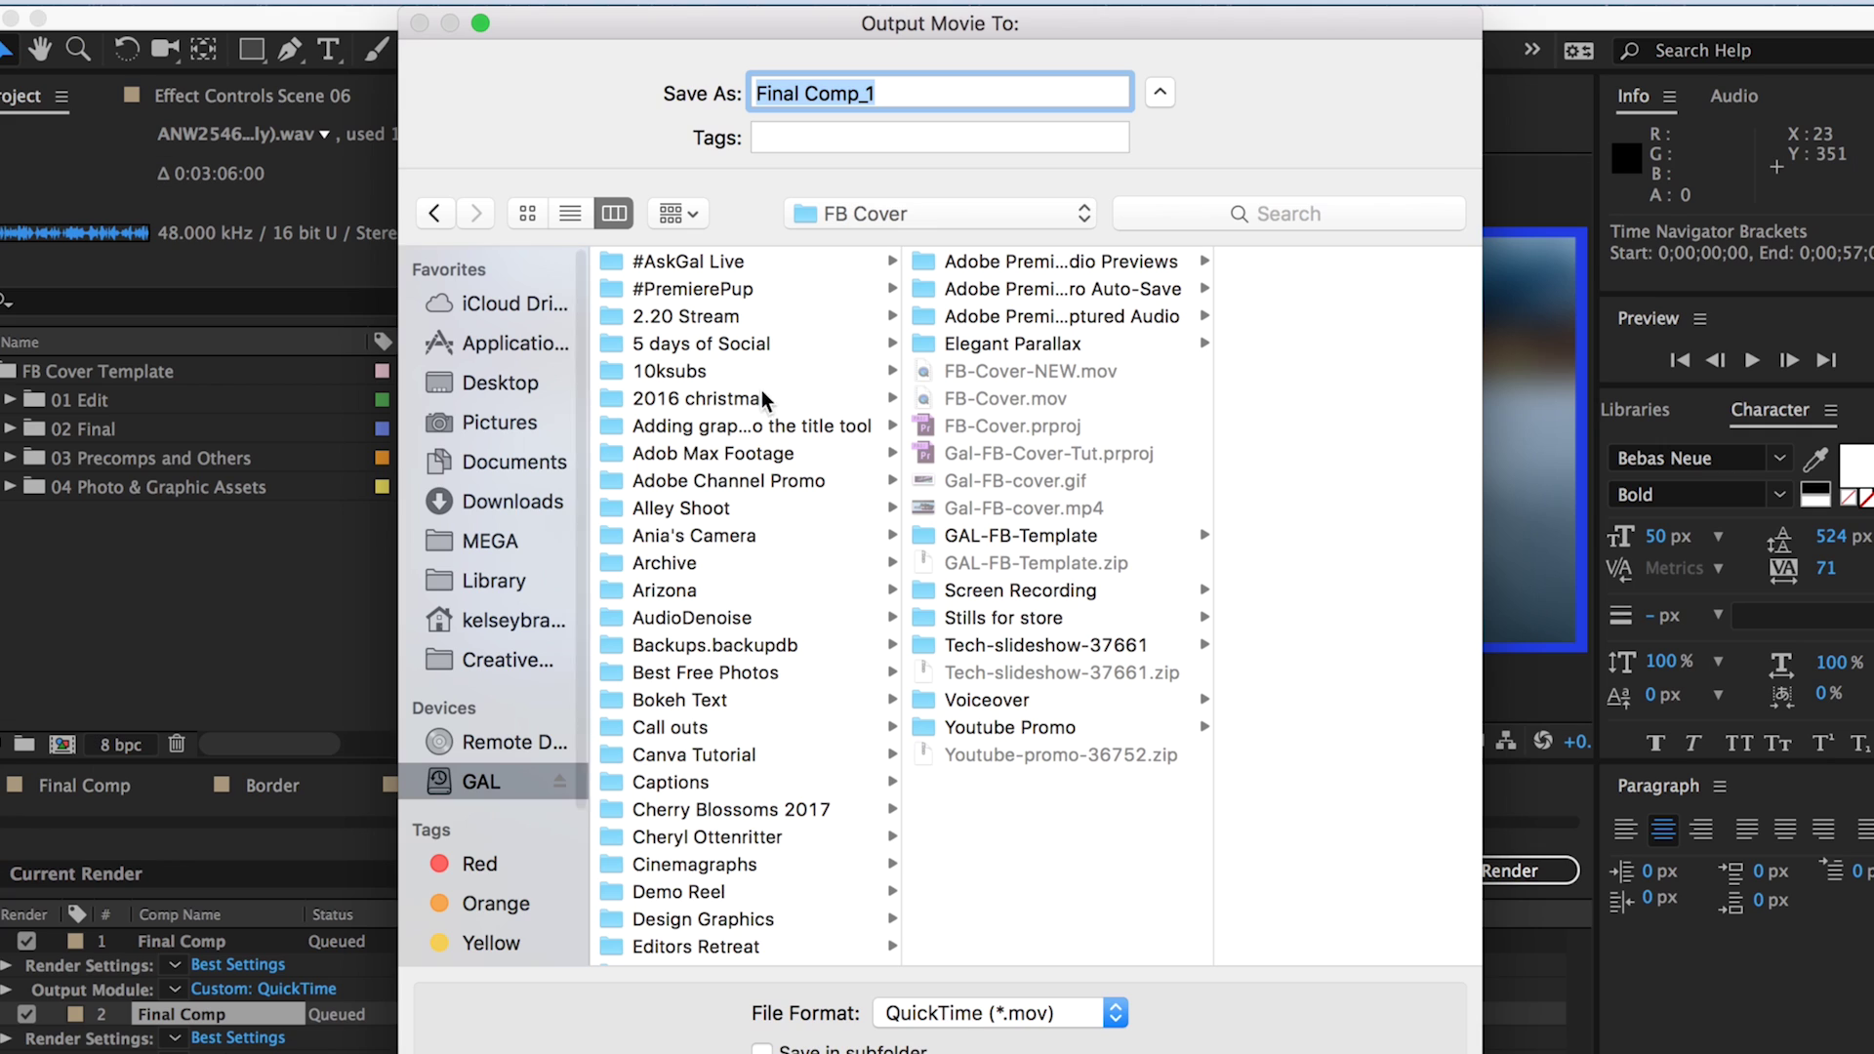
{"action": "type", "text": "FBCover-Video"}
{"action": "left_click", "coordinate": [493, 382]}
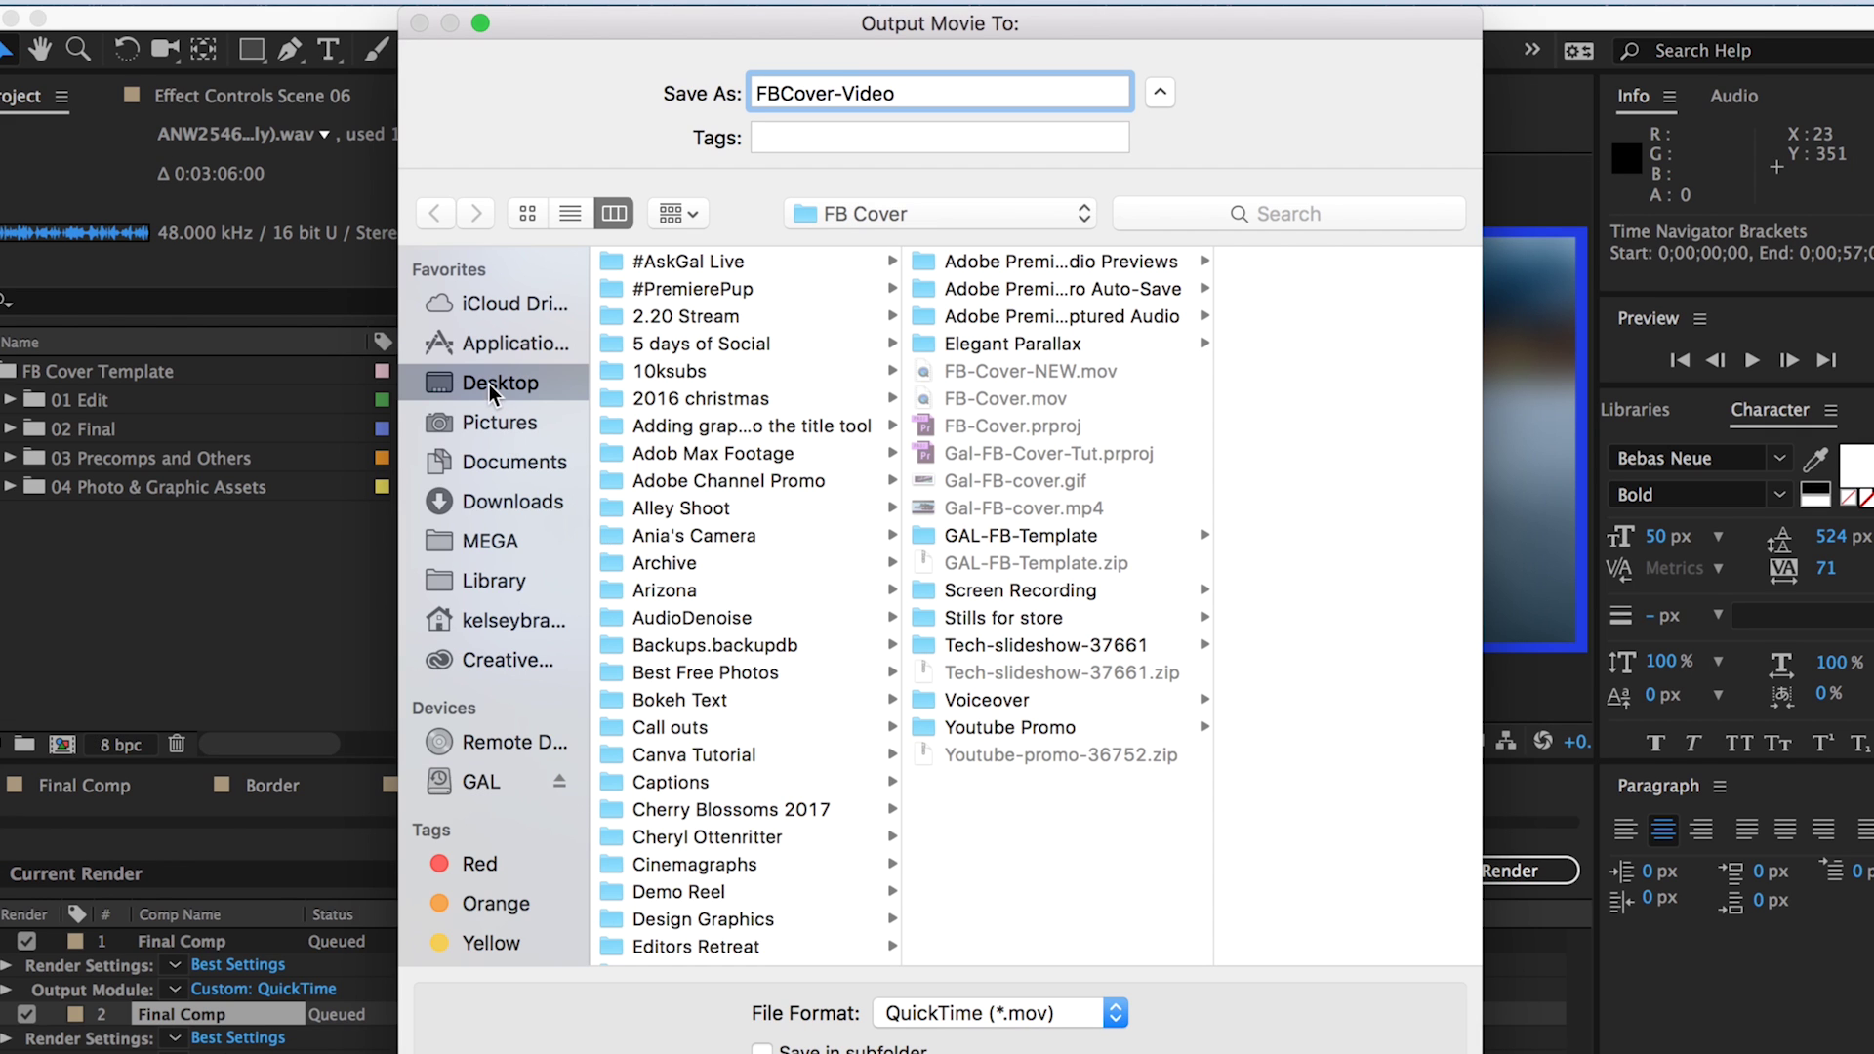
{"action": "left_click", "coordinate": [708, 291]}
{"action": "key", "text": "Return"}
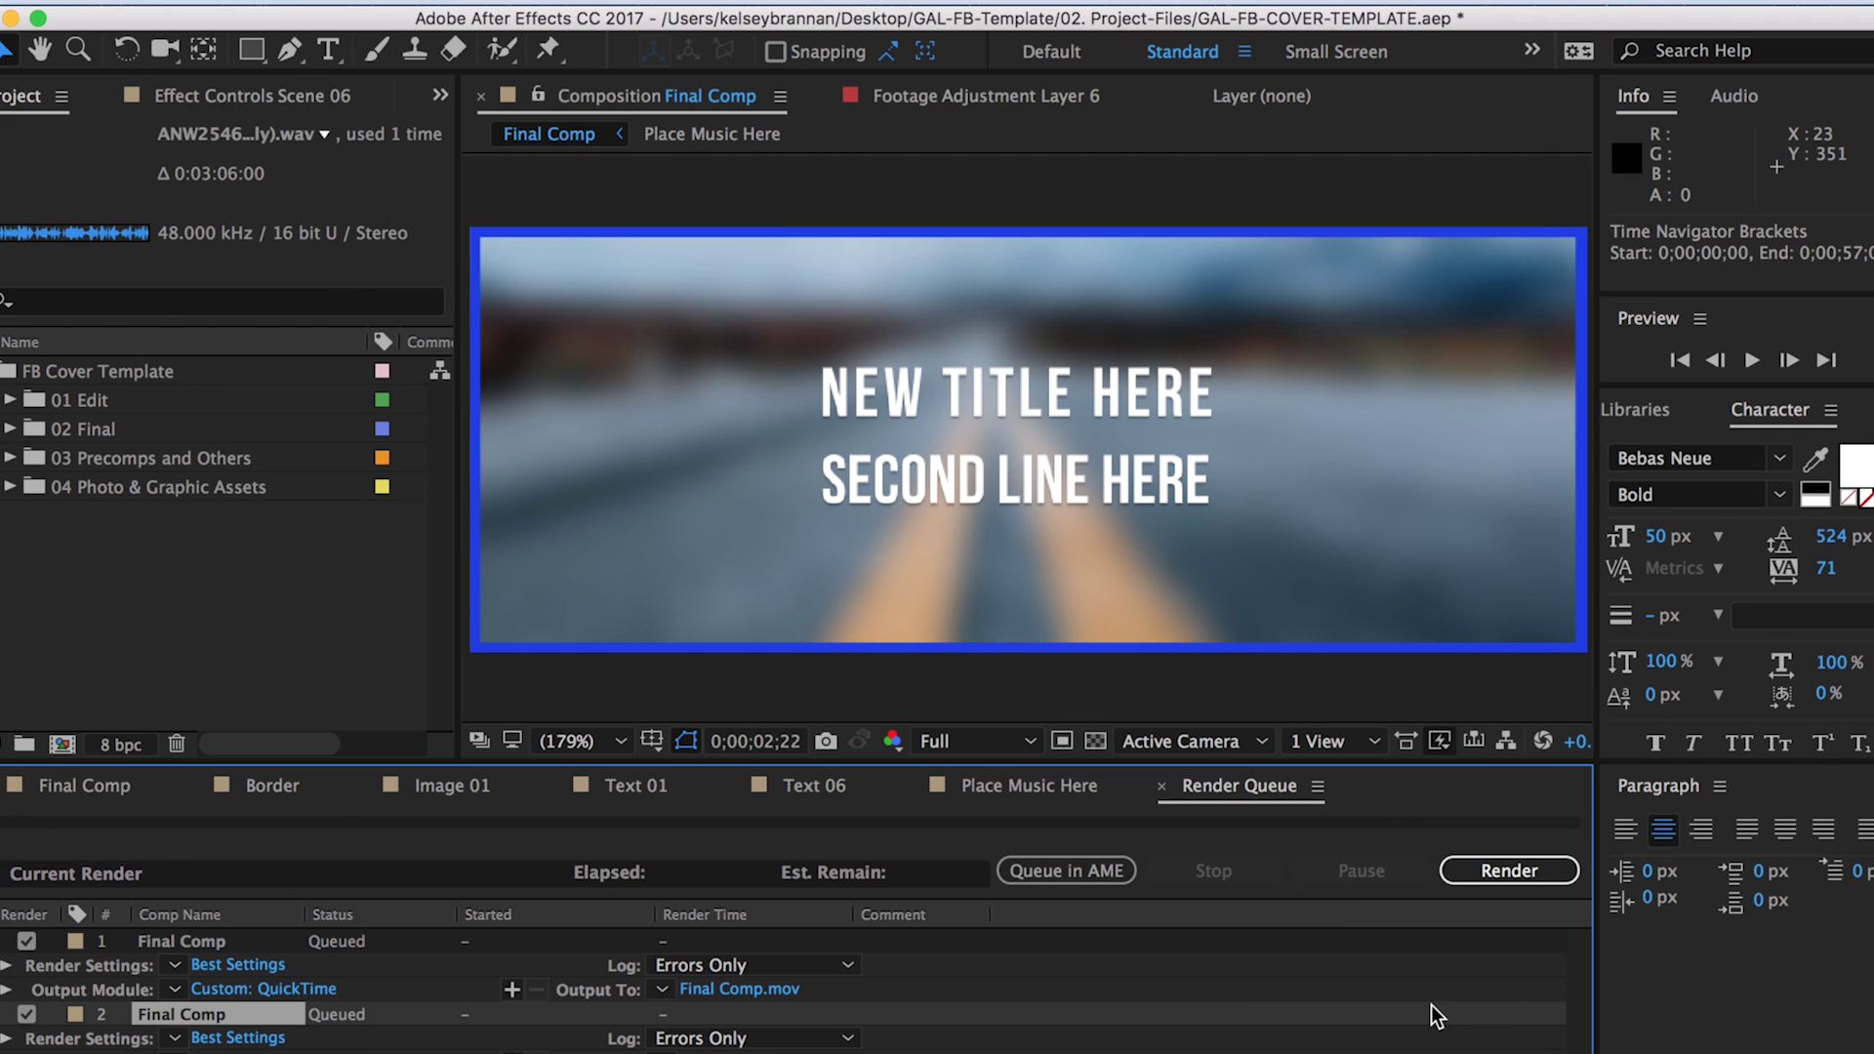
{"action": "left_click", "coordinate": [1519, 875]}
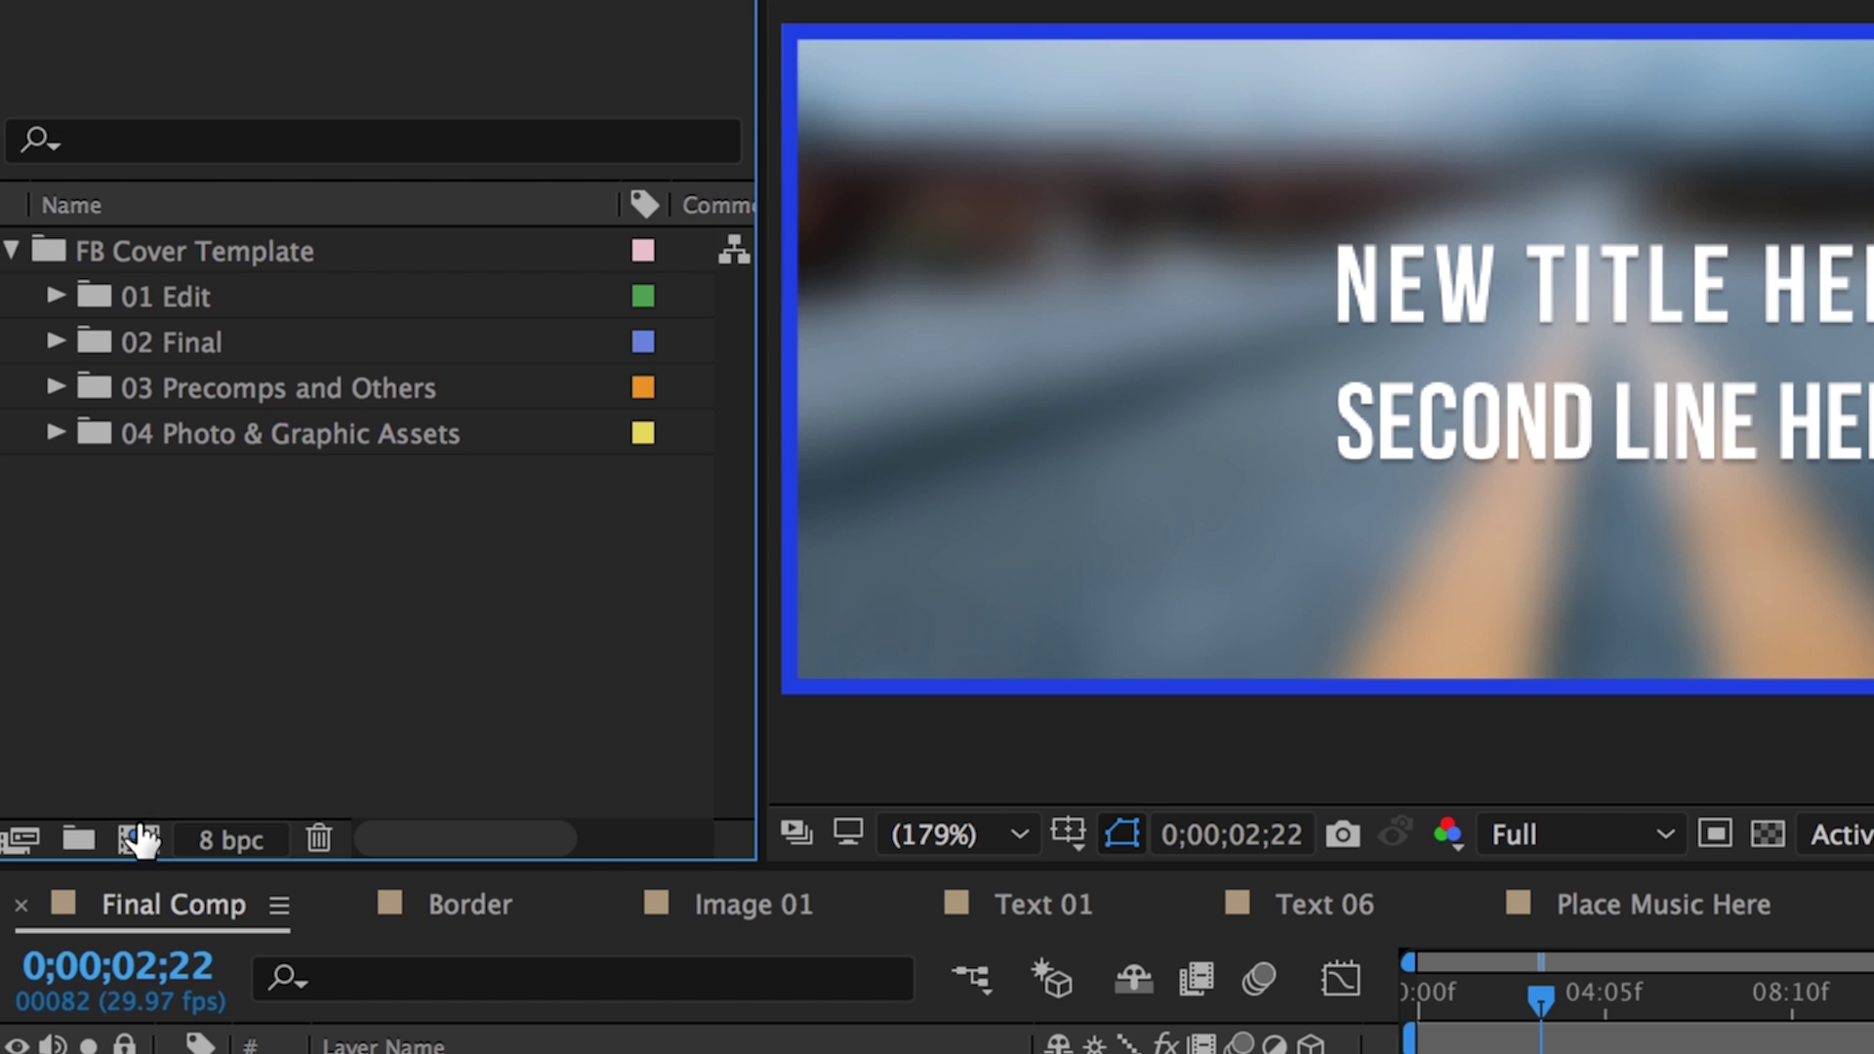
Create a new 820 × 312 composition, Comp 1, with a 30-second duration.
{"action": "left_click", "coordinate": [64, 745]}
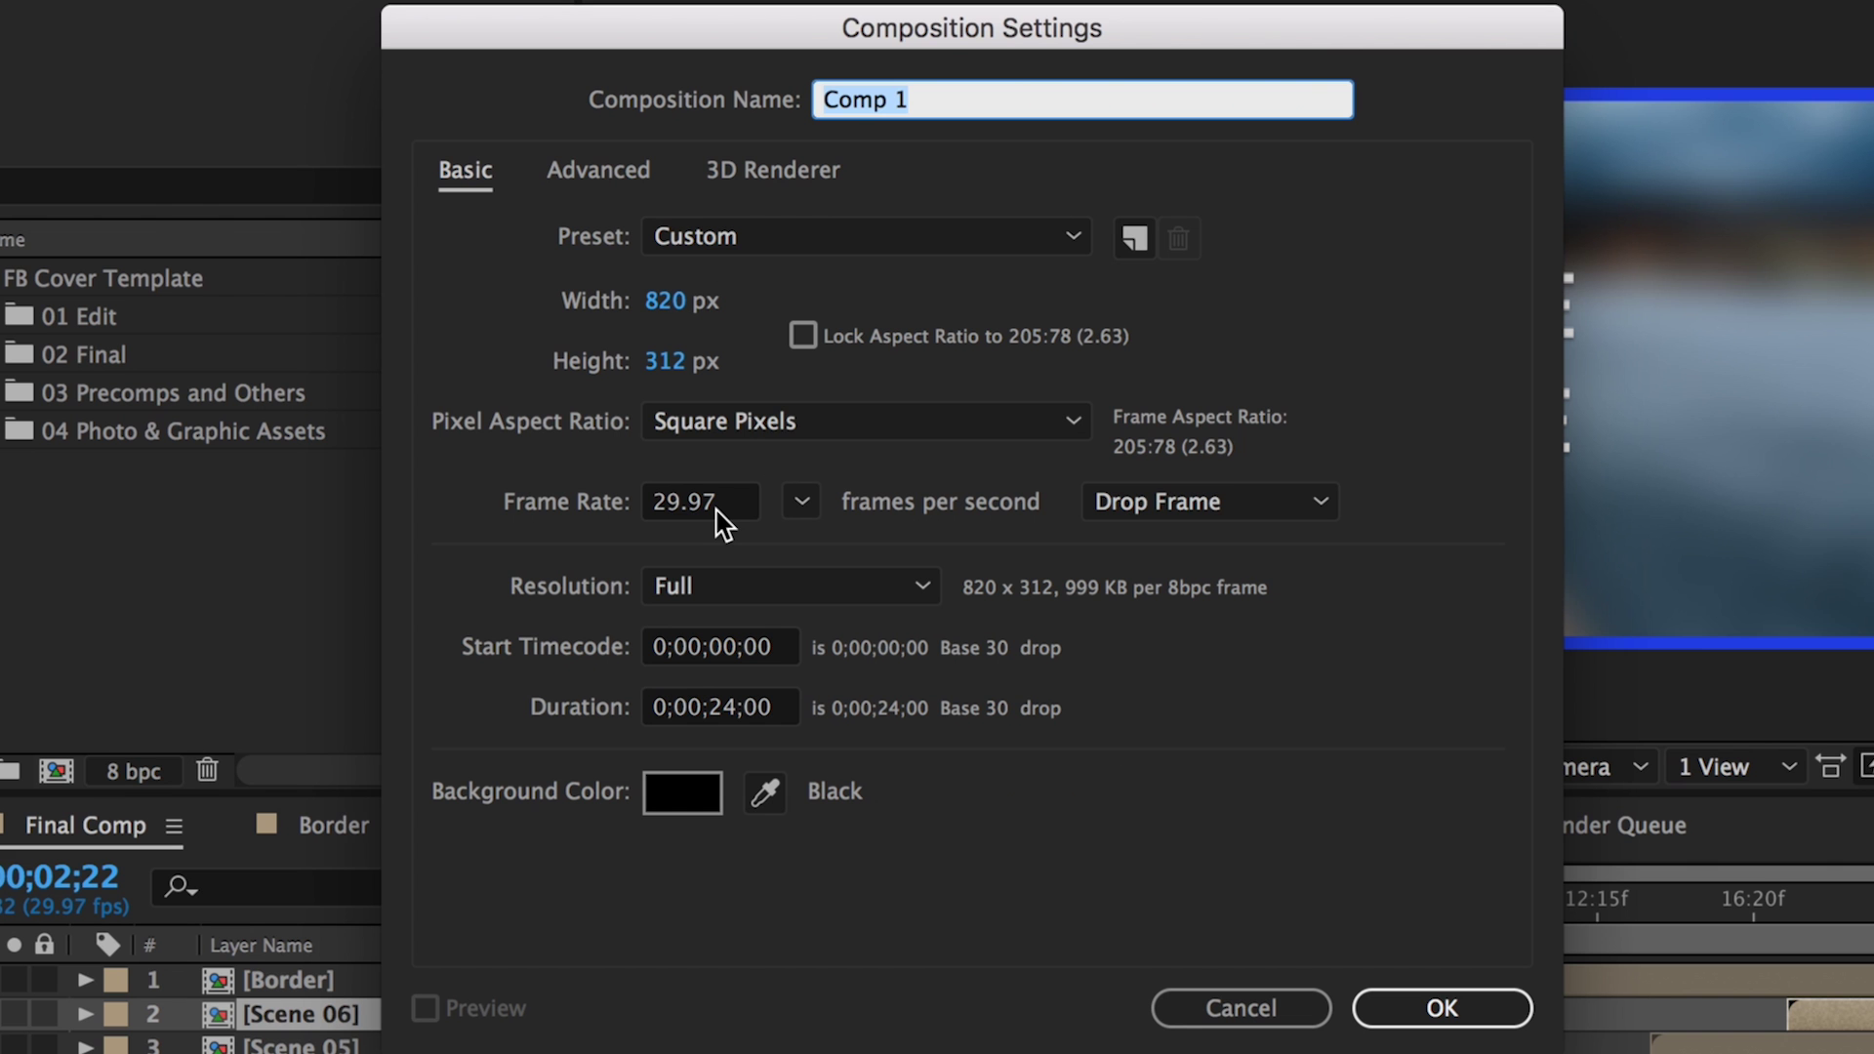
{"action": "double_click", "coordinate": [730, 707]}
{"action": "type", "text": "30"}
{"action": "key", "text": "Return"}
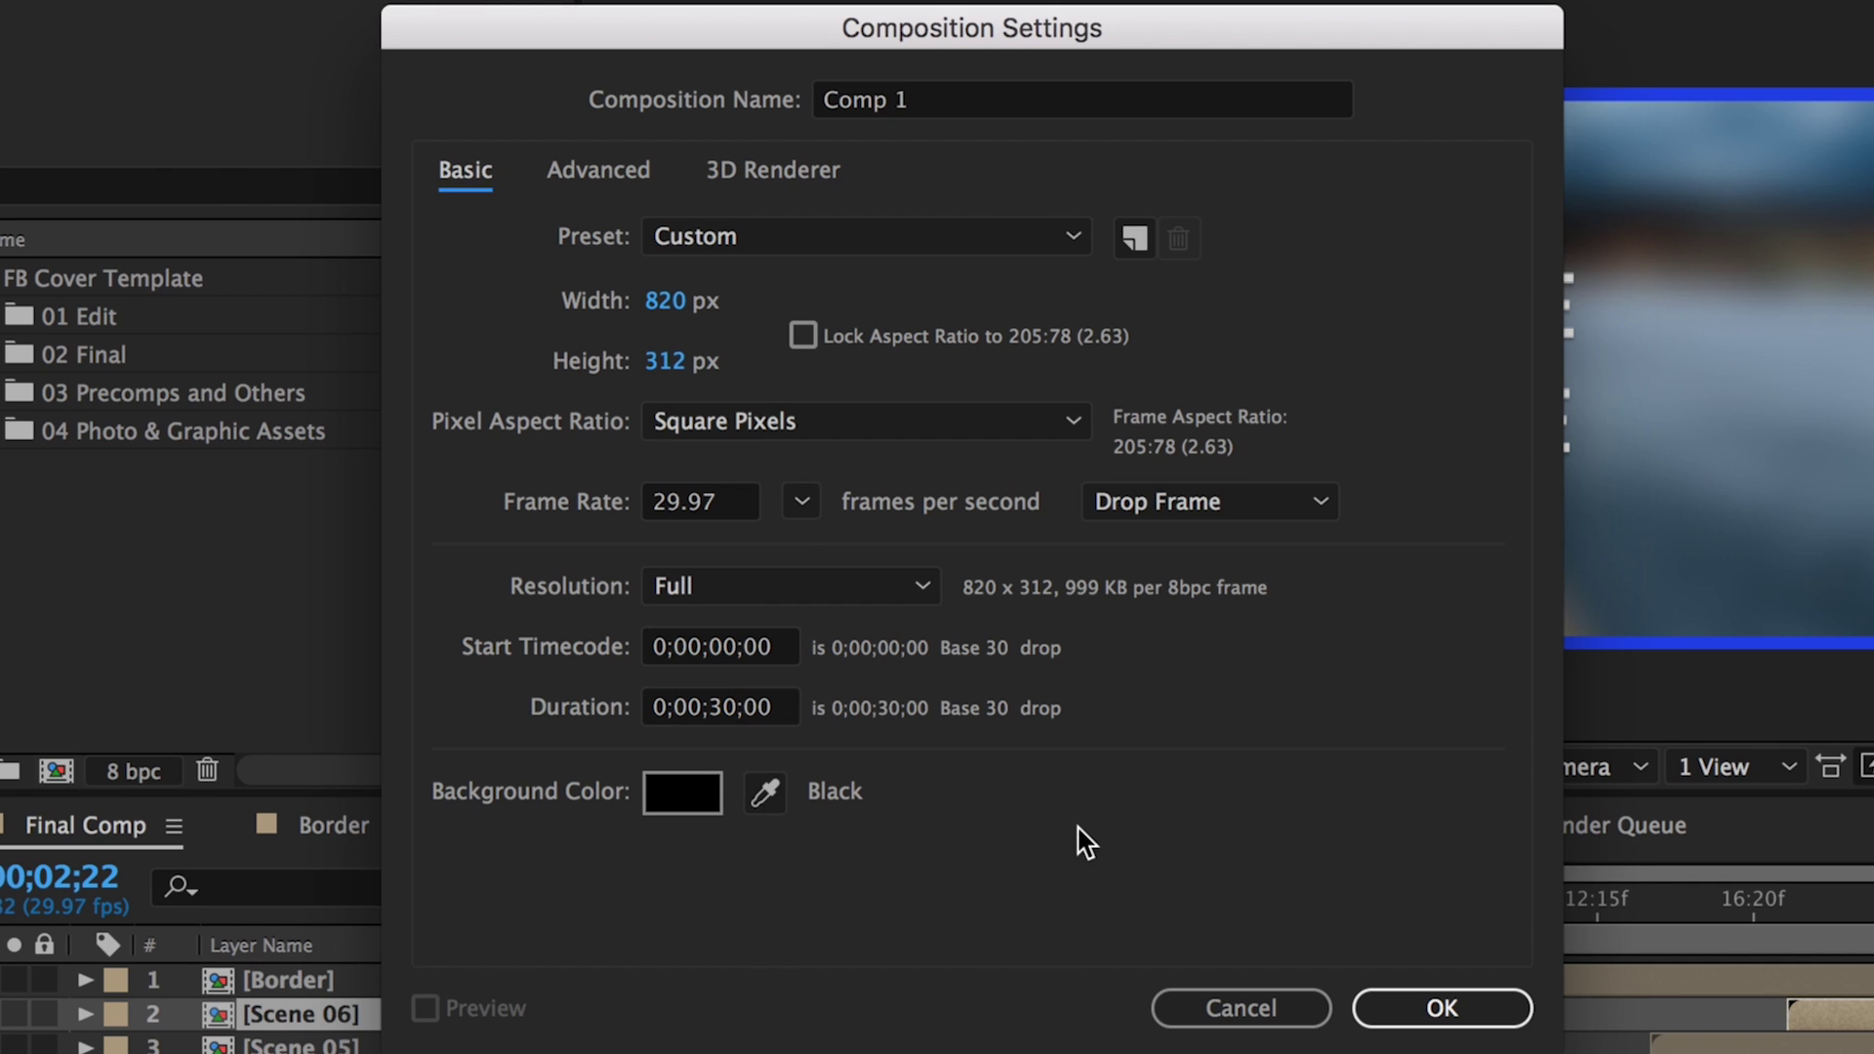
{"action": "left_click", "coordinate": [1441, 1007]}
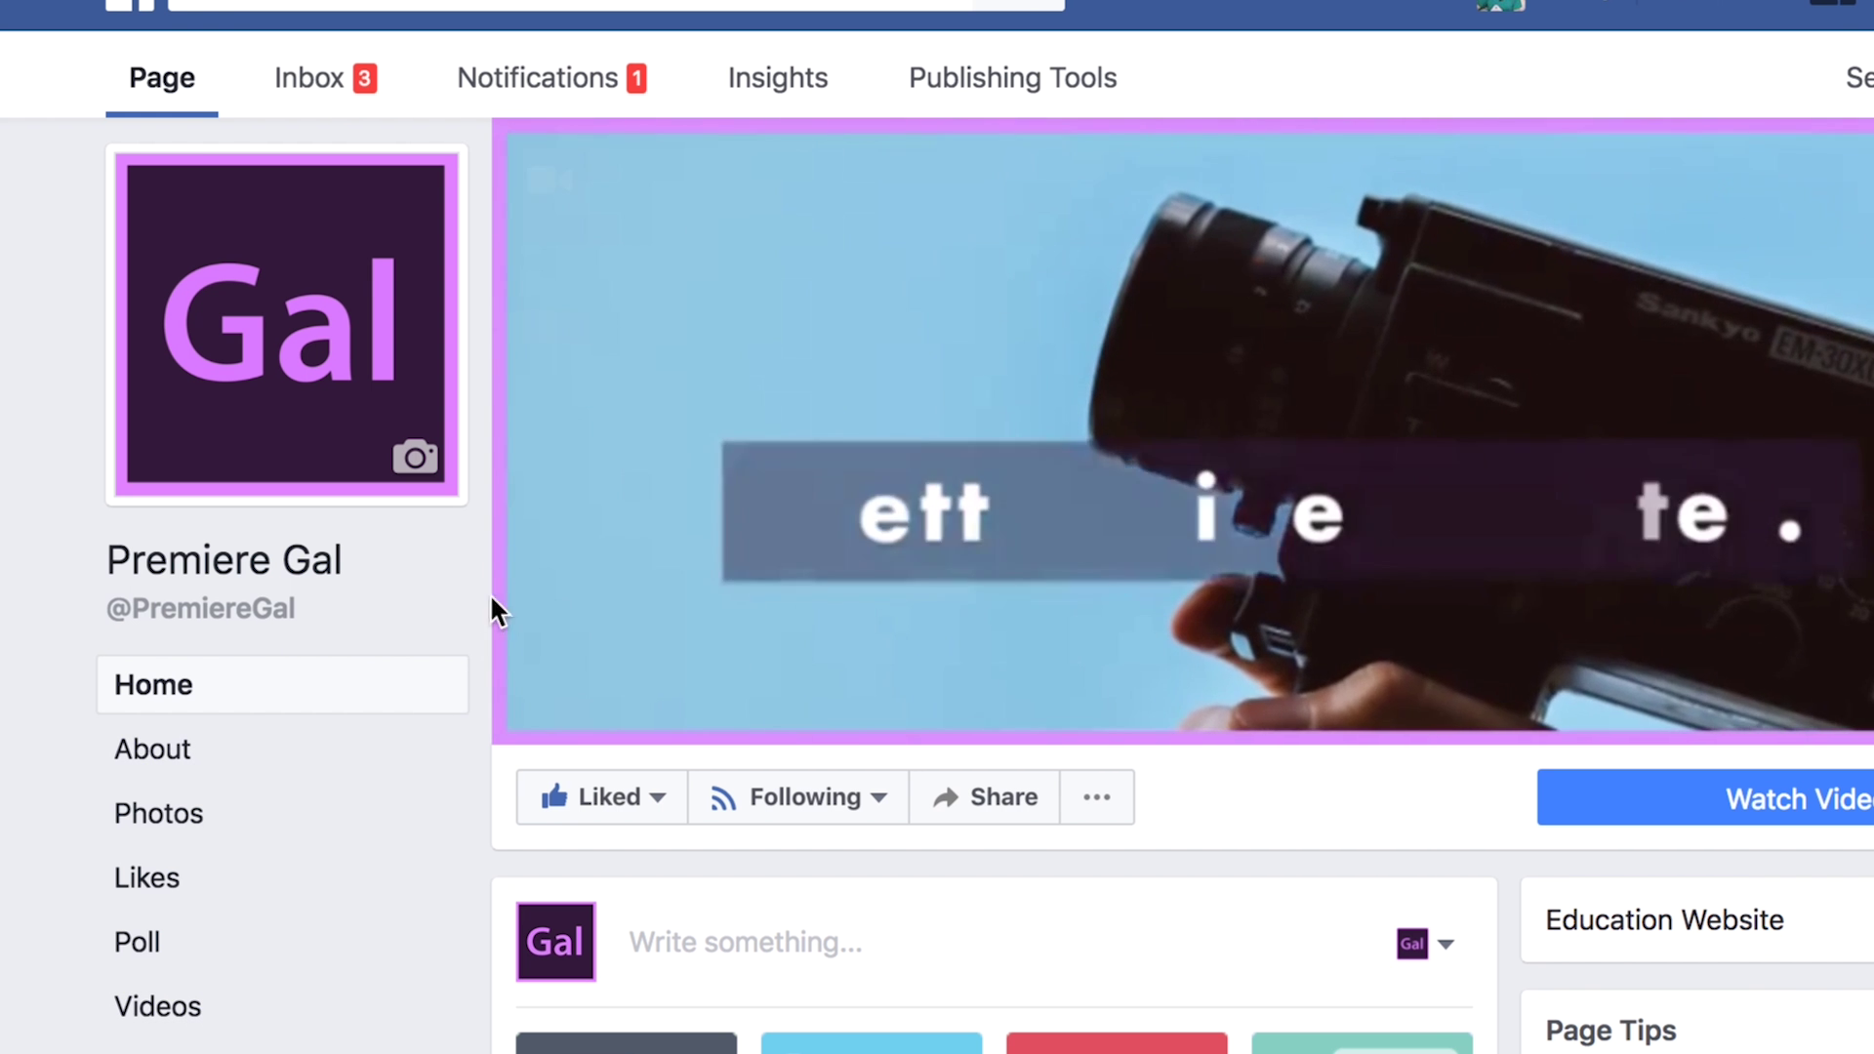
Upload Gal-FB-cover.mp4 as the Facebook page's new cover video.
{"action": "mouse_move", "coordinate": [519, 273]}
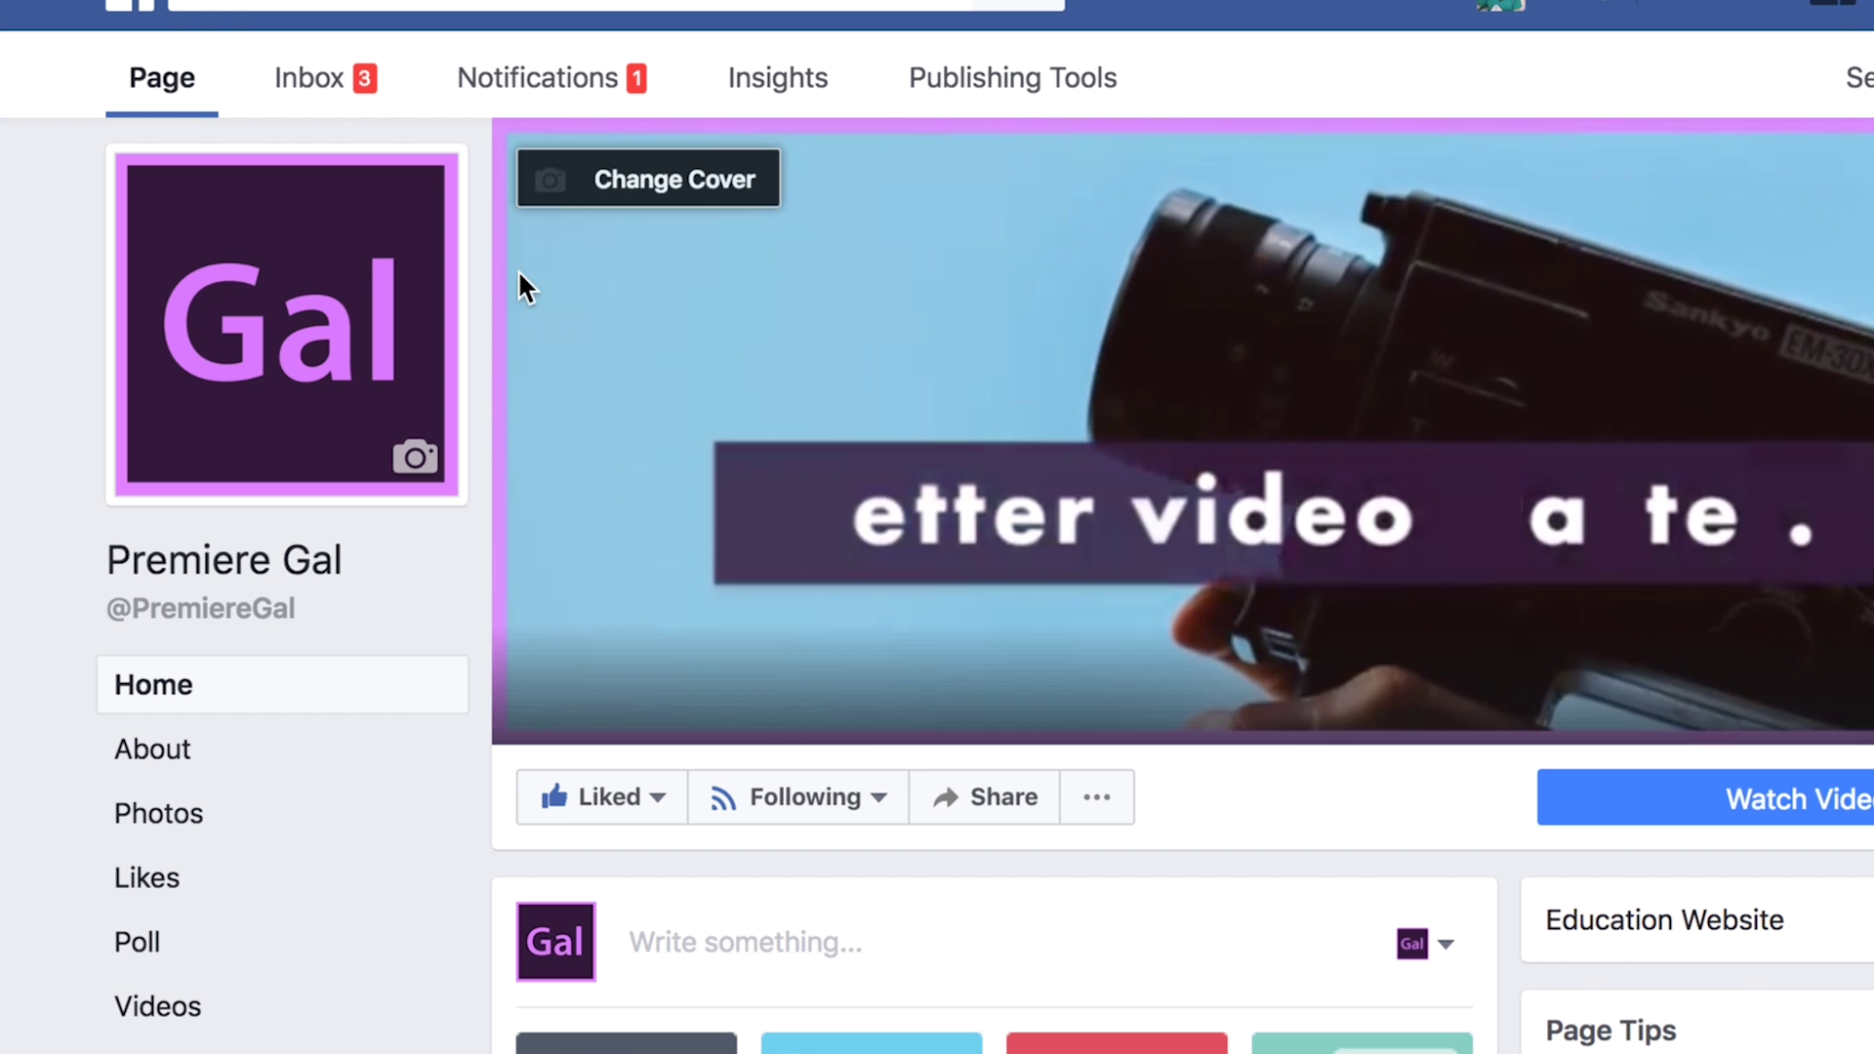
{"action": "left_click", "coordinate": [564, 191]}
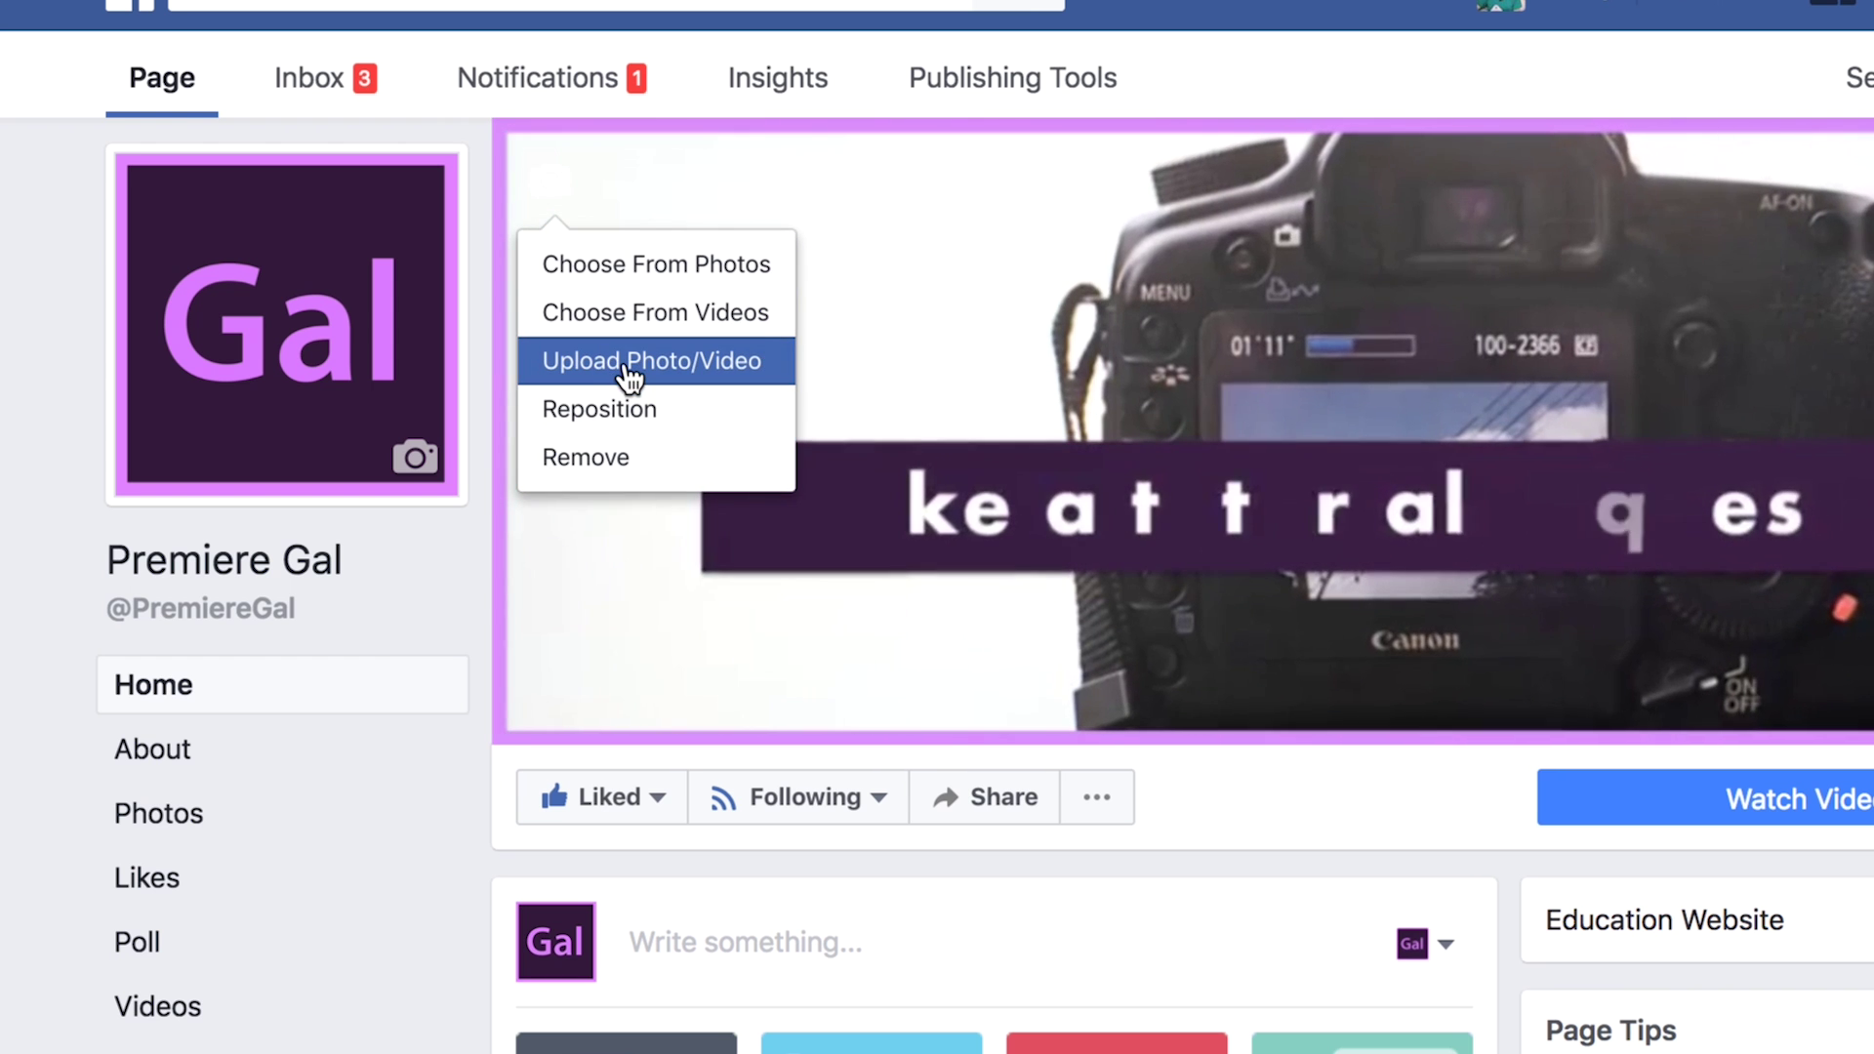
{"action": "left_click", "coordinate": [630, 363]}
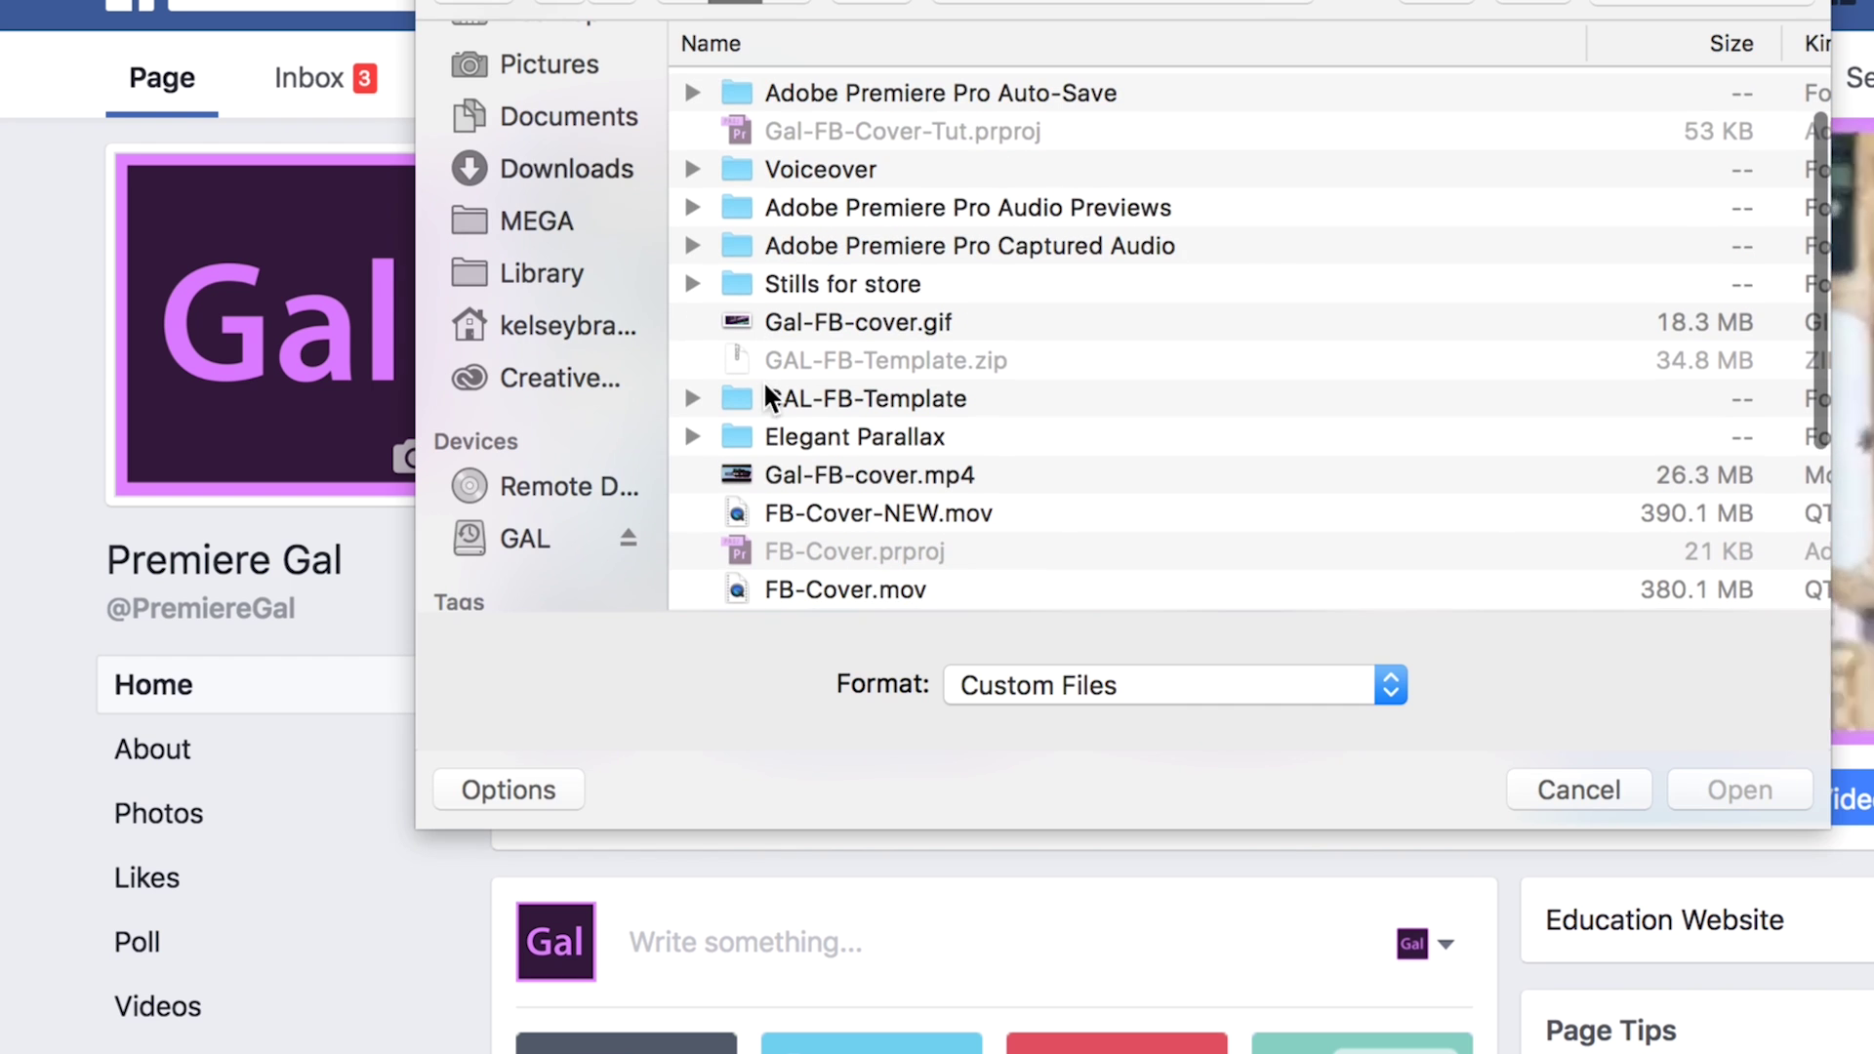
{"action": "left_click", "coordinate": [820, 469]}
{"action": "key", "text": "Return"}
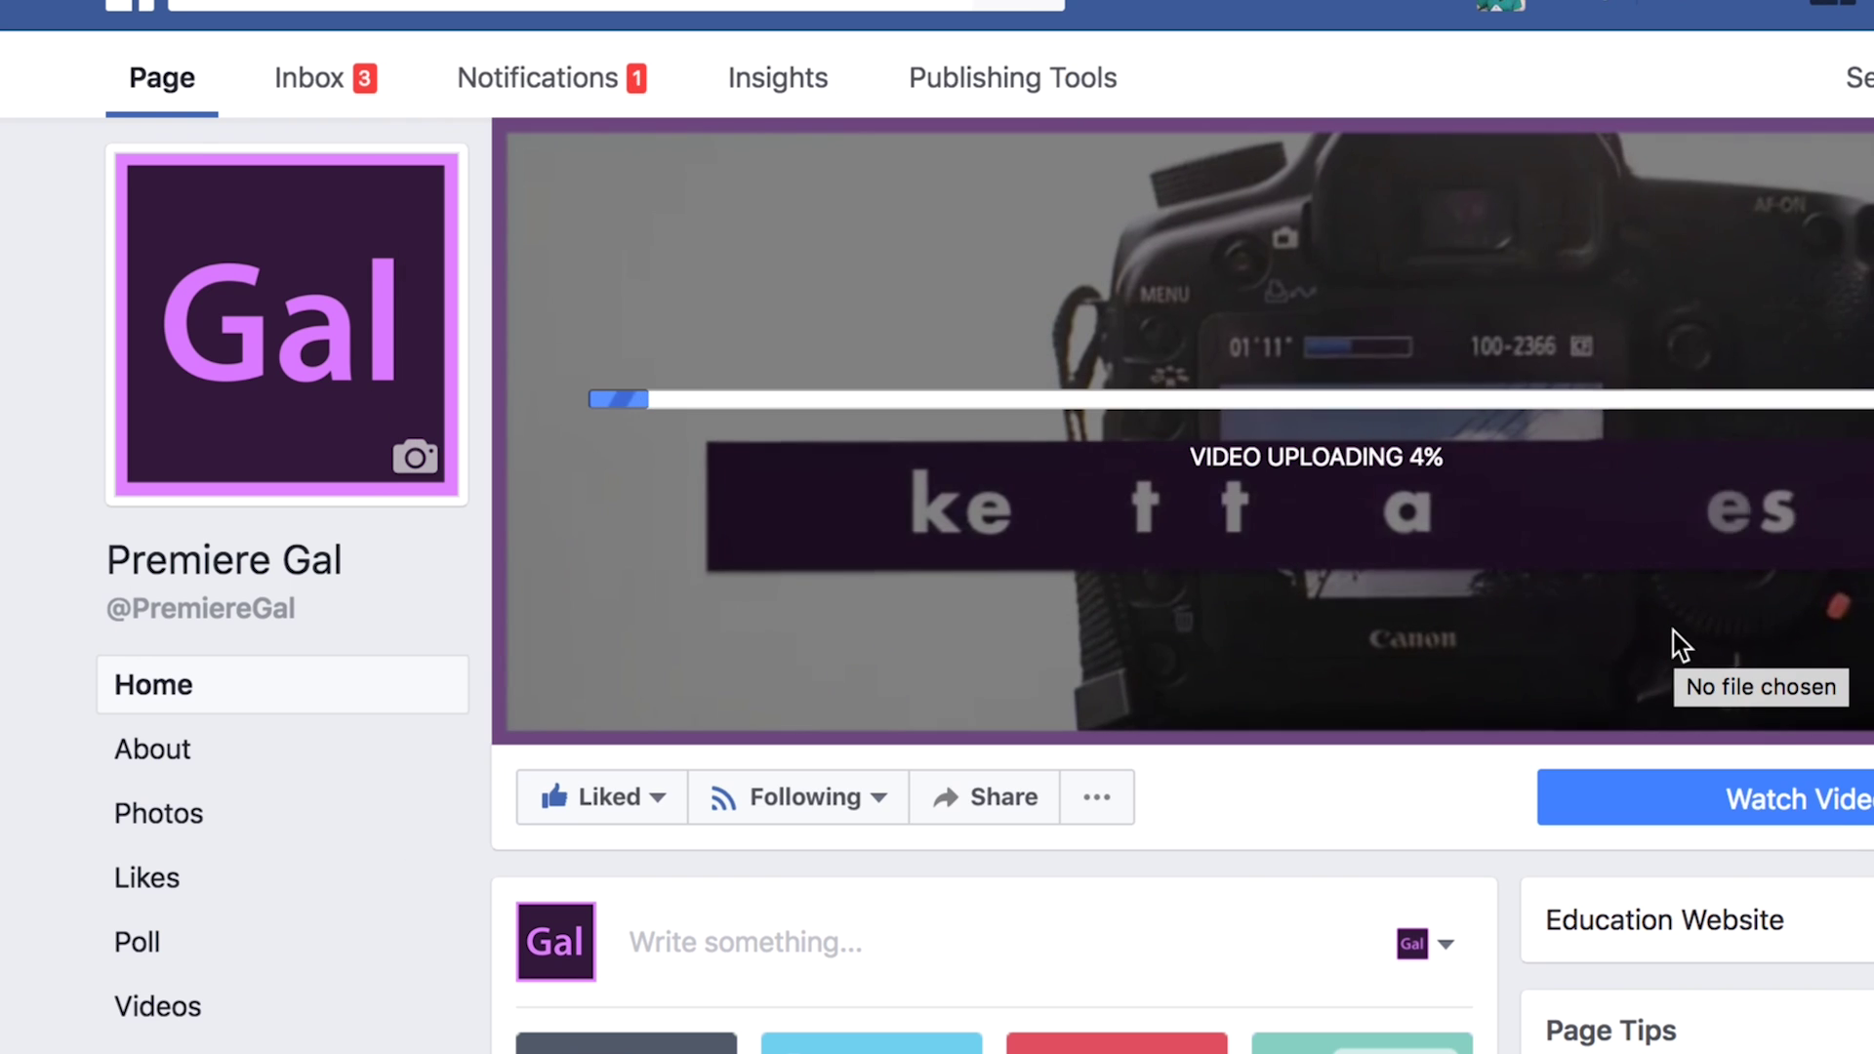